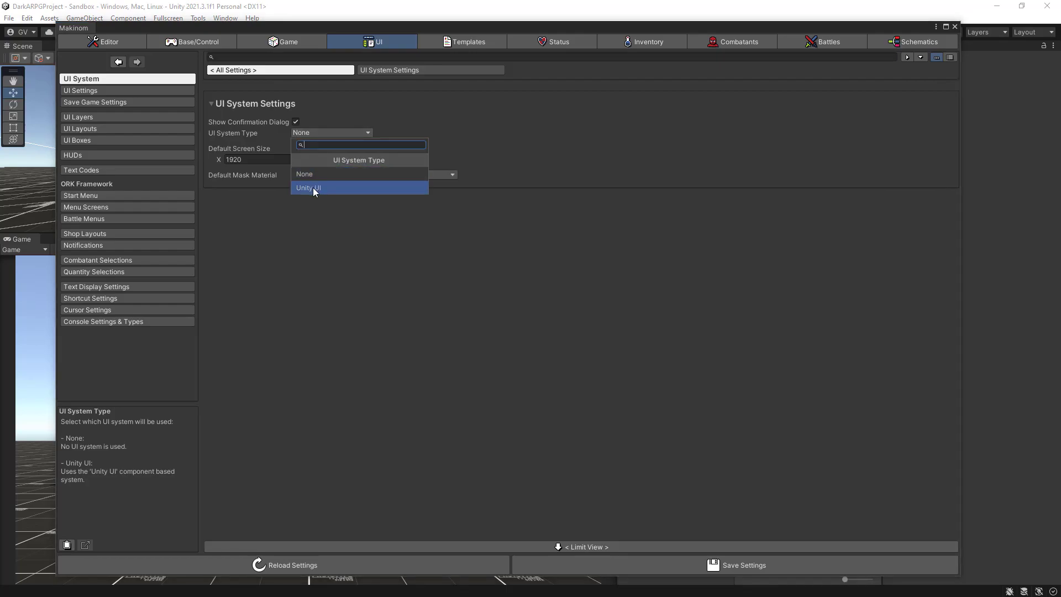
Step: Switch the UI System Type to Unity UI, accept the change, and open the Default UI box's settings
{"action": "left_click", "coordinate": [312, 188]}
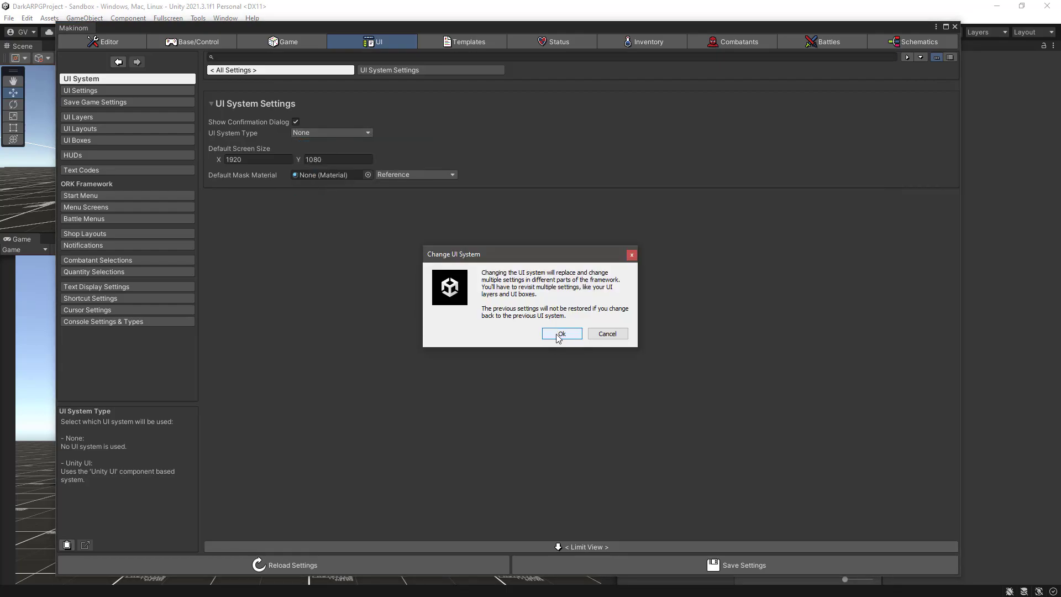
{"action": "left_click", "coordinate": [559, 335]}
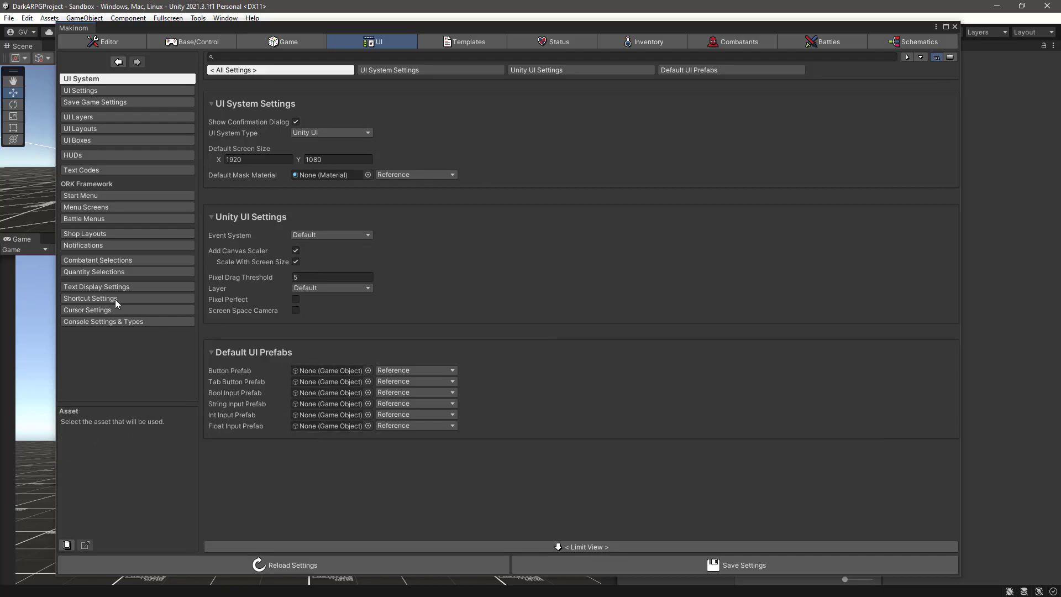
{"action": "left_click", "coordinate": [88, 141]}
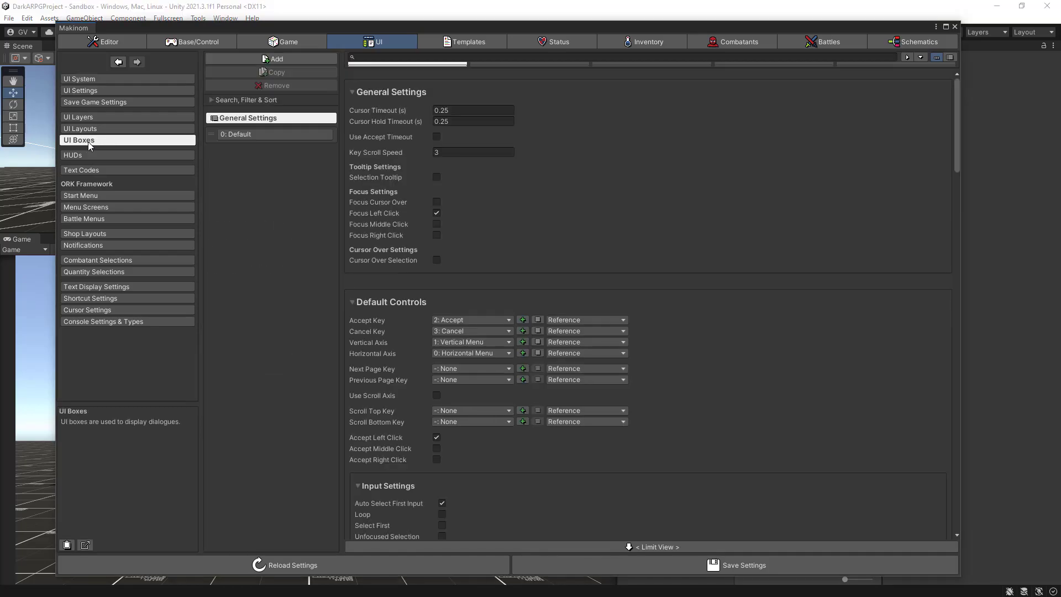
{"action": "scroll", "coordinate": [515, 283], "scroll_direction": "down", "scroll_amount": 5}
{"action": "scroll", "coordinate": [515, 283], "scroll_direction": "down", "scroll_amount": 3}
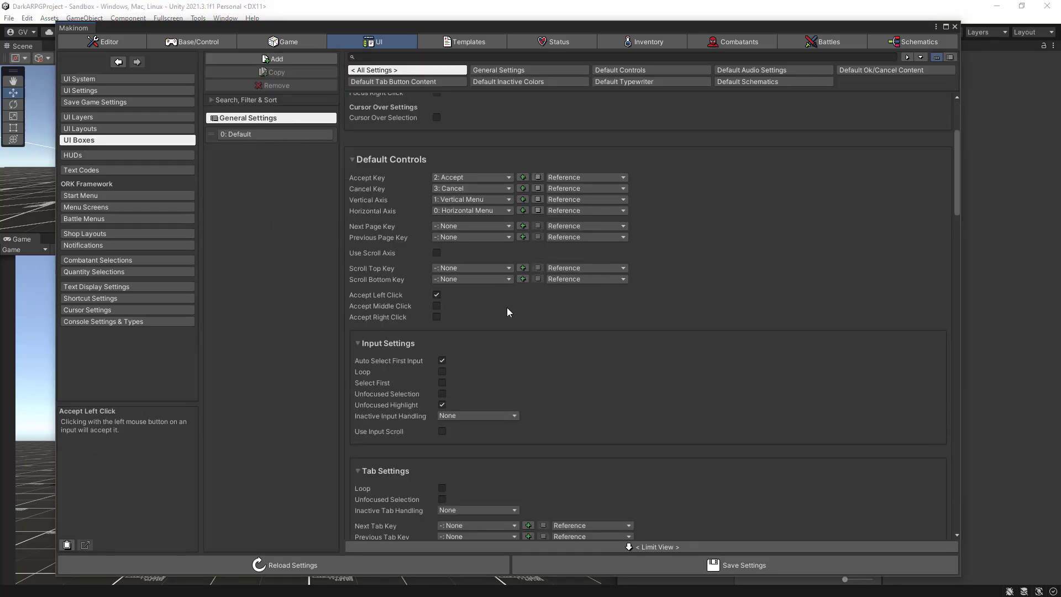
{"action": "left_click", "coordinate": [273, 135]}
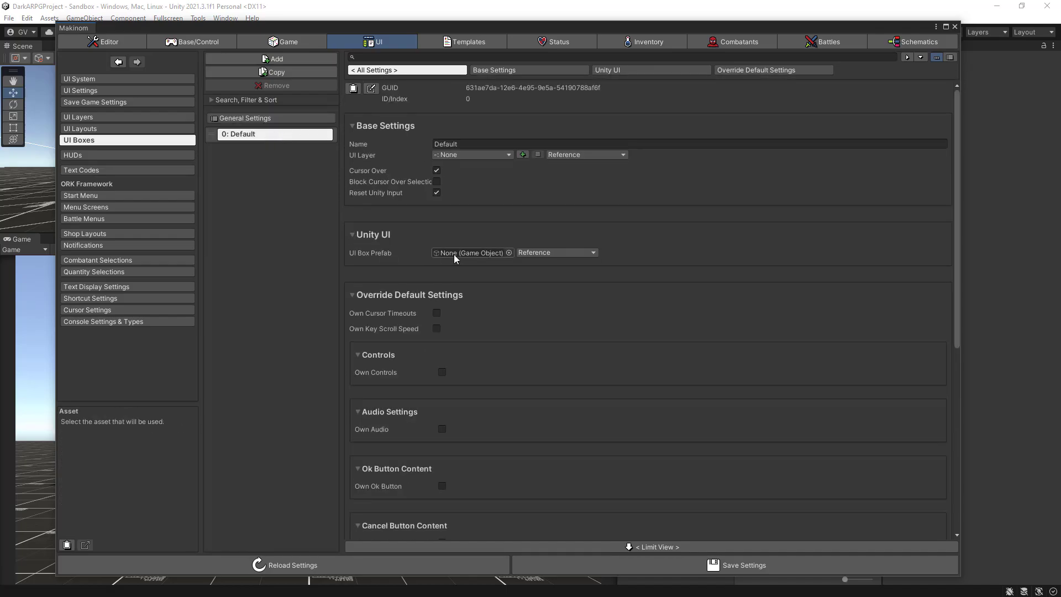
Step: Save the changed Makinom settings with Create Backup and Update Schematics enabled, and close the Makinom editor
{"action": "left_click", "coordinate": [635, 568]}
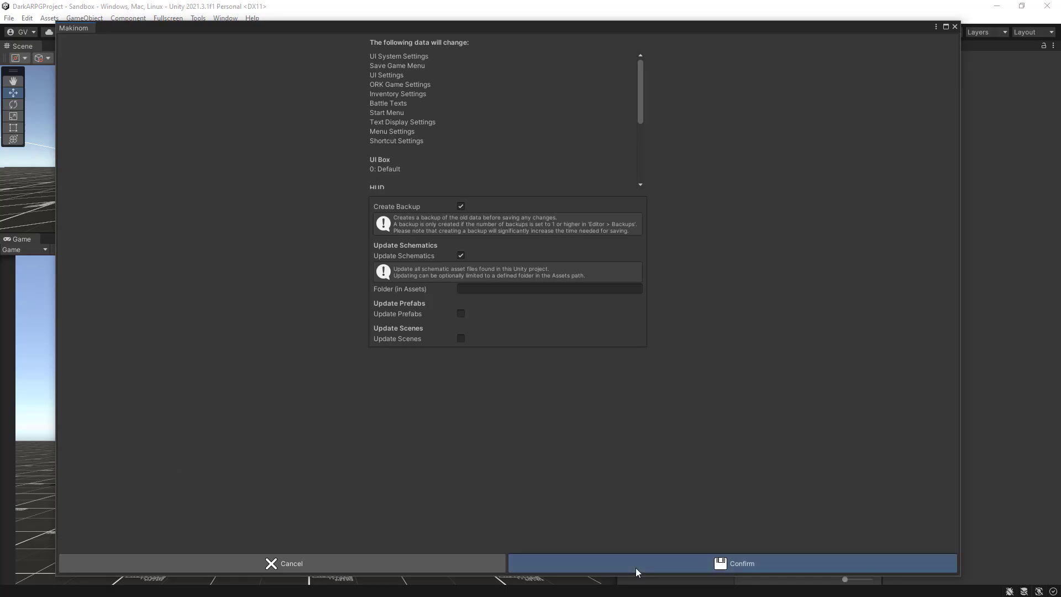
{"action": "left_click", "coordinate": [635, 568]}
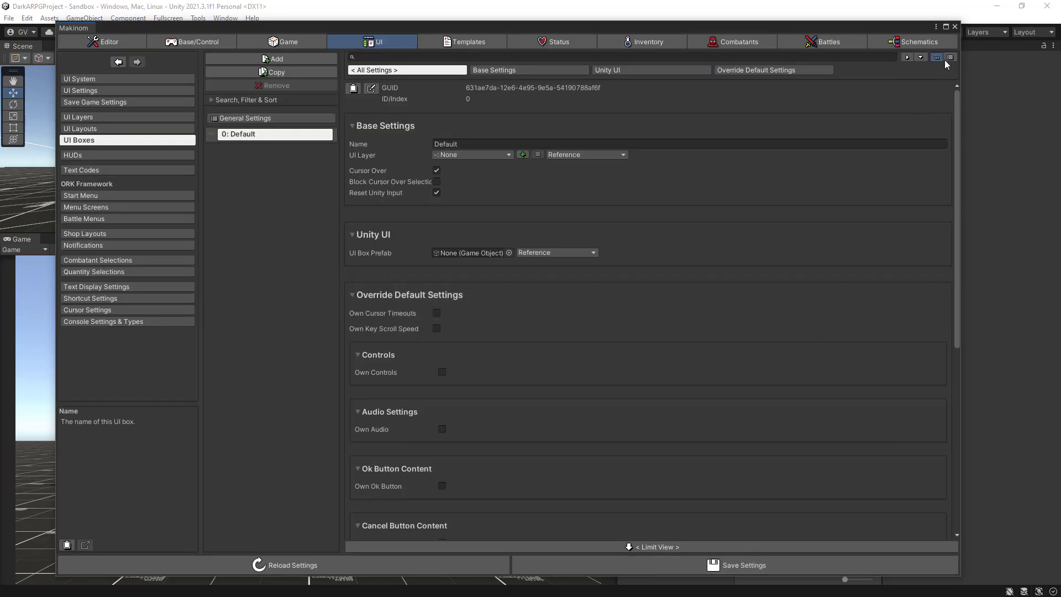
{"action": "left_click", "coordinate": [954, 26]}
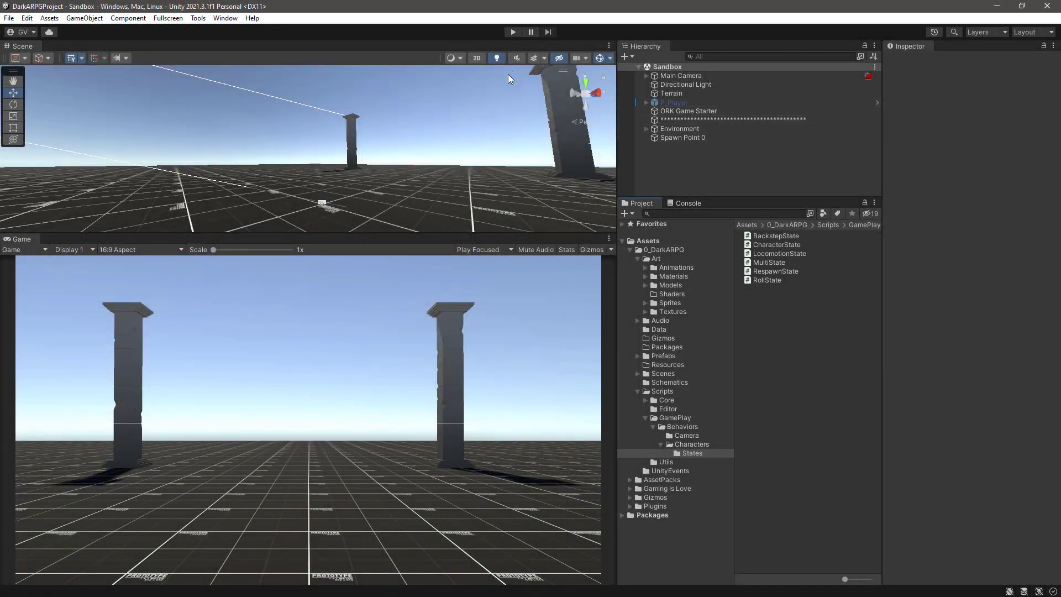
Step: Import all of the TMP Essential Resources and open the imported TextMesh Pro folder in the project
{"action": "left_click", "coordinate": [225, 18]}
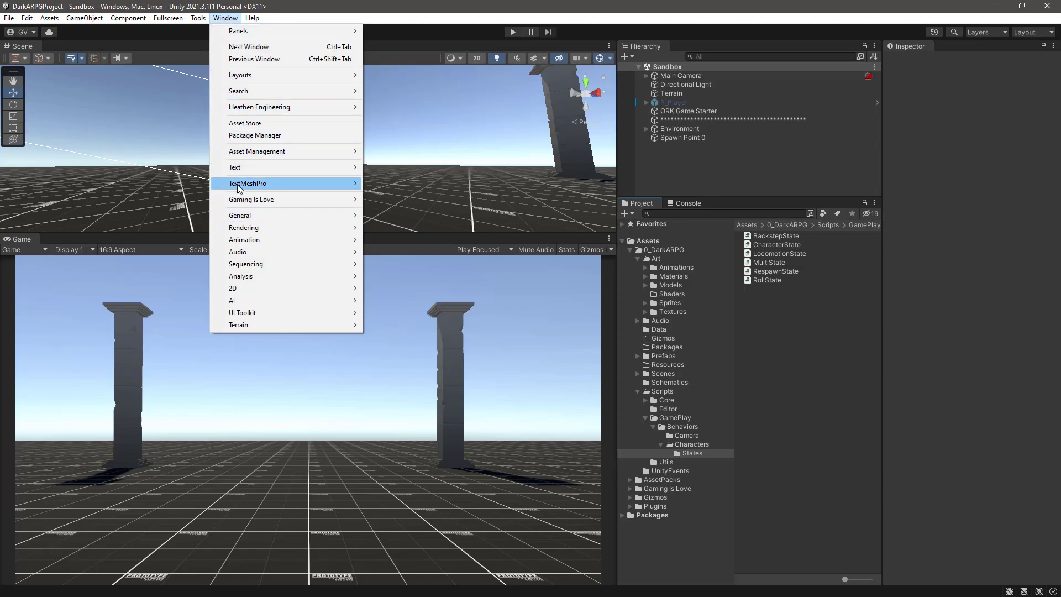
{"action": "mouse_move", "coordinate": [274, 191]}
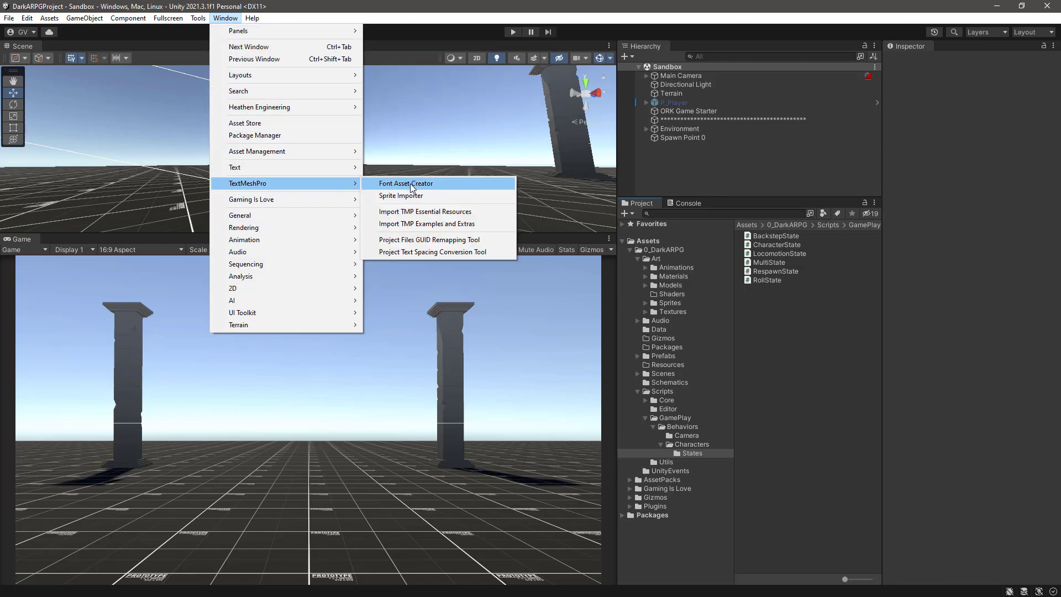
{"action": "left_click", "coordinate": [412, 213]}
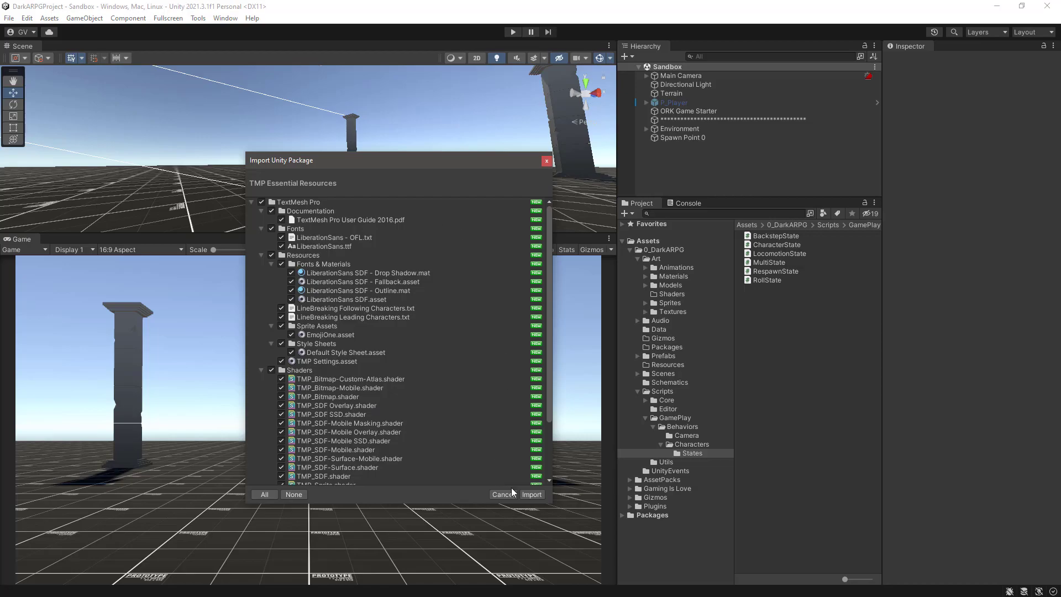
{"action": "left_click", "coordinate": [531, 494]}
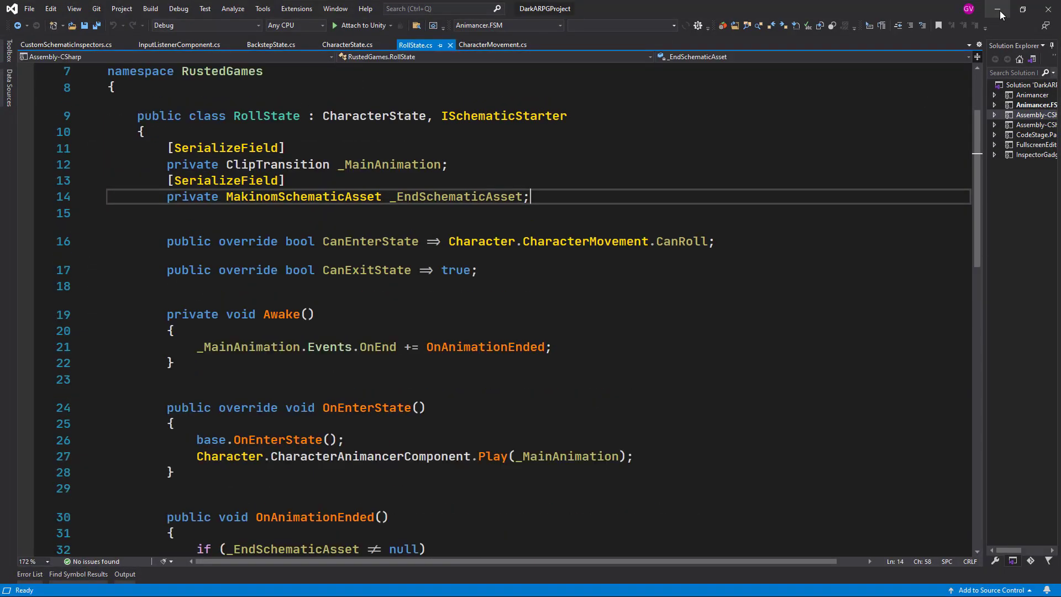
{"action": "left_click", "coordinate": [998, 10]}
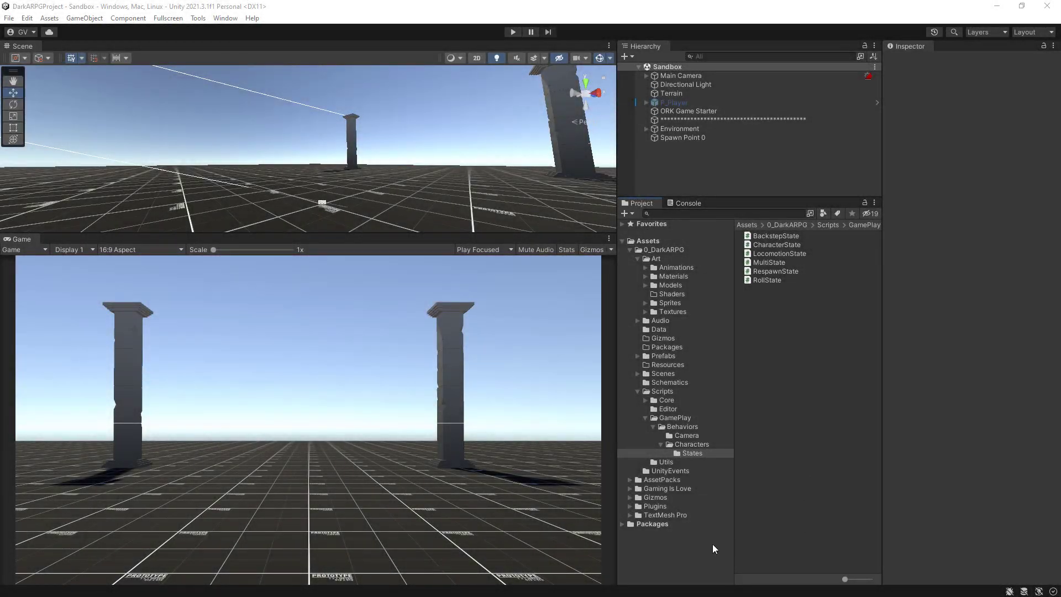
{"action": "left_click", "coordinate": [662, 513]}
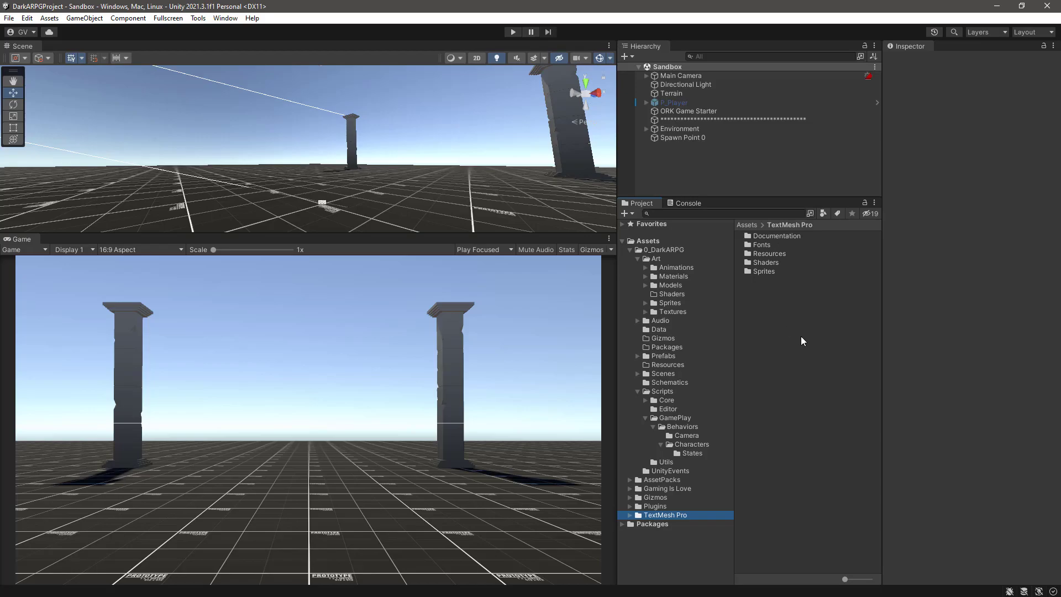
Step: Create a new scene named "UI Environment" in the 0_DarkARPG/Scenes/UI folder
{"action": "left_click", "coordinate": [662, 374]}
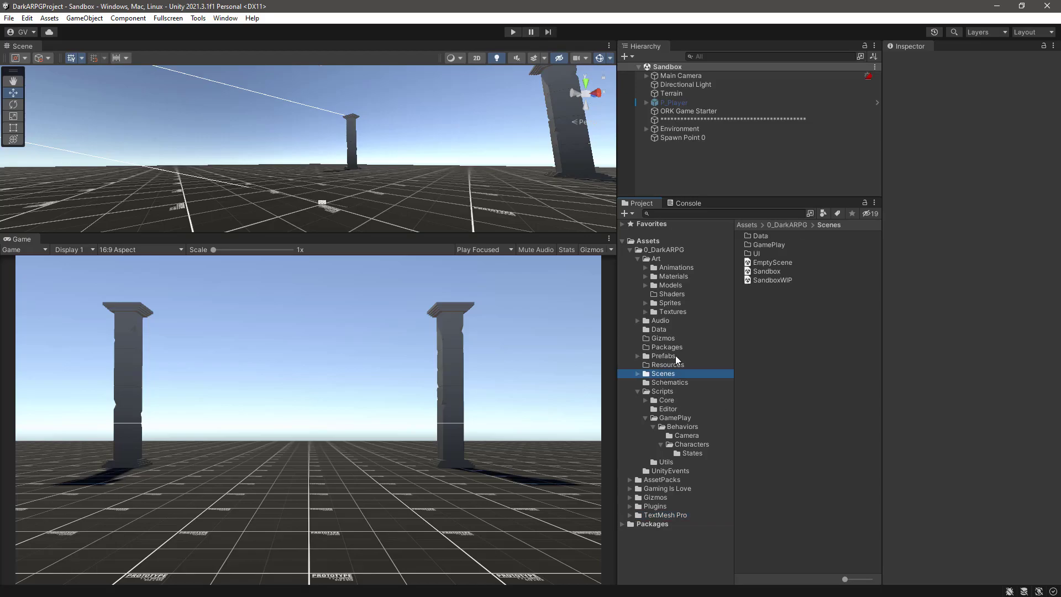
{"action": "double_click", "coordinate": [747, 253]}
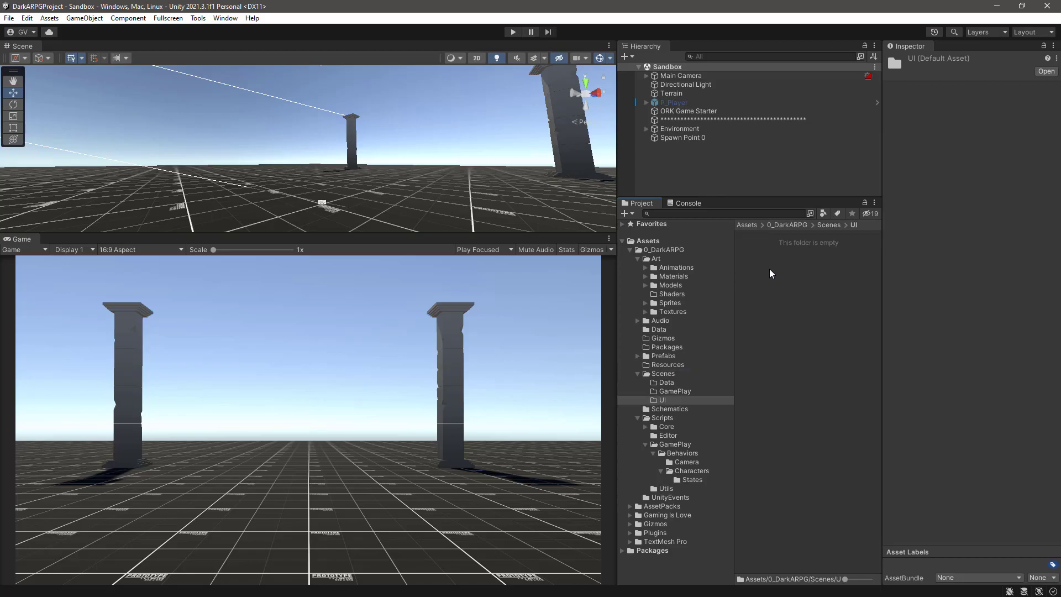
{"action": "right_click", "coordinate": [771, 274]}
{"action": "mouse_move", "coordinate": [773, 276]}
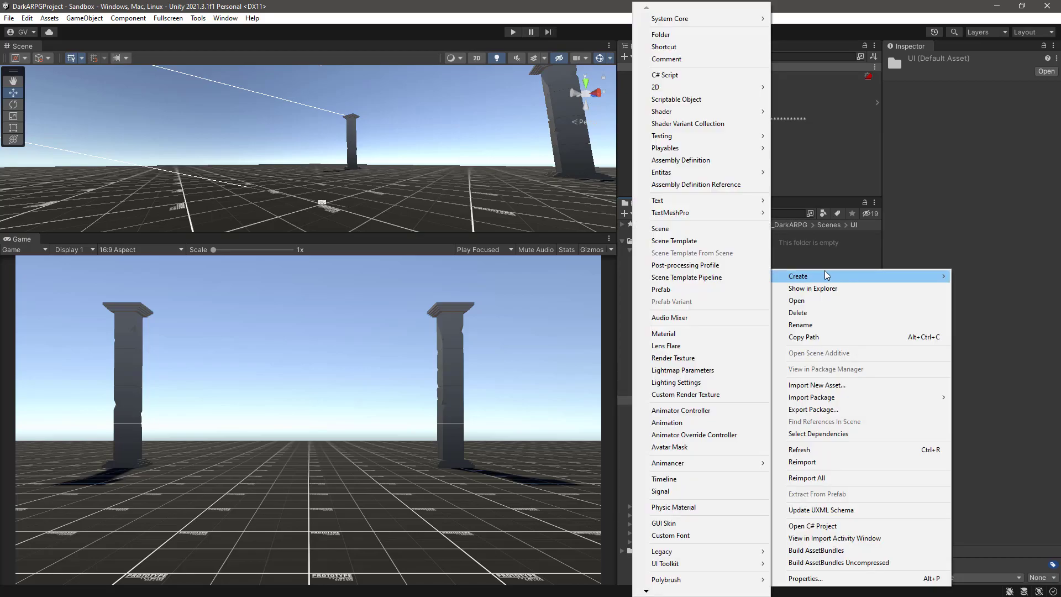
{"action": "left_click", "coordinate": [685, 228]}
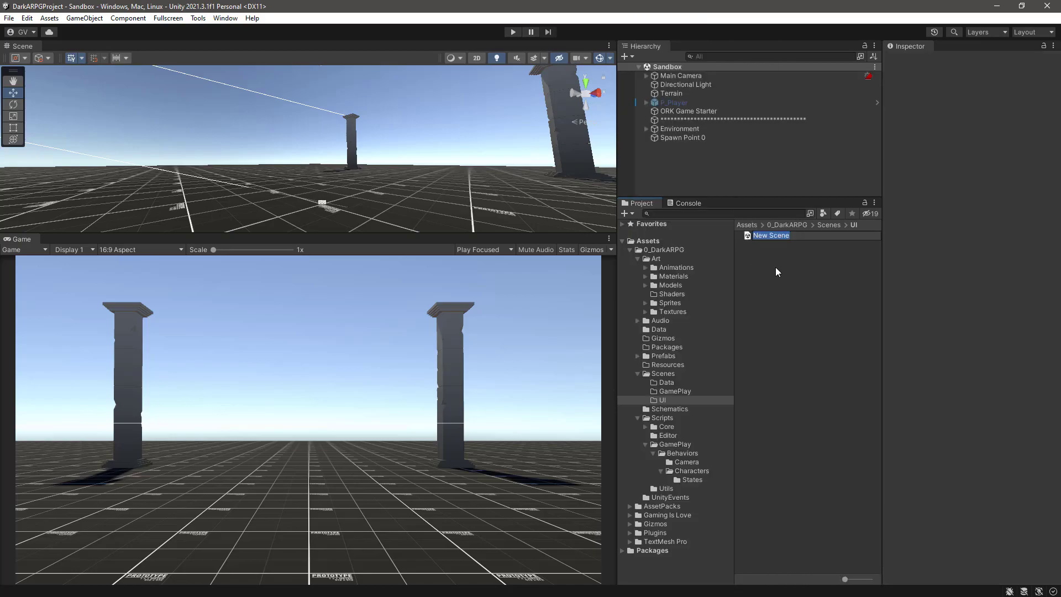
{"action": "type", "text": "UI"}
{"action": "type", "text": "Environment"}
{"action": "key", "text": "Return"}
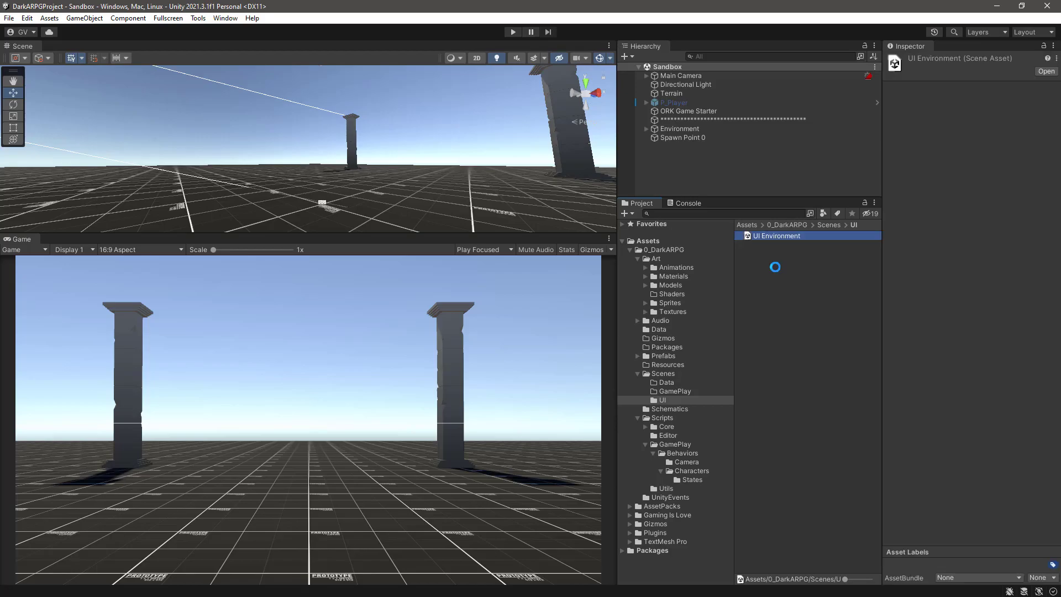
Step: Open the UI Environment scene and delete its Directional Light
{"action": "double_click", "coordinate": [793, 235]}
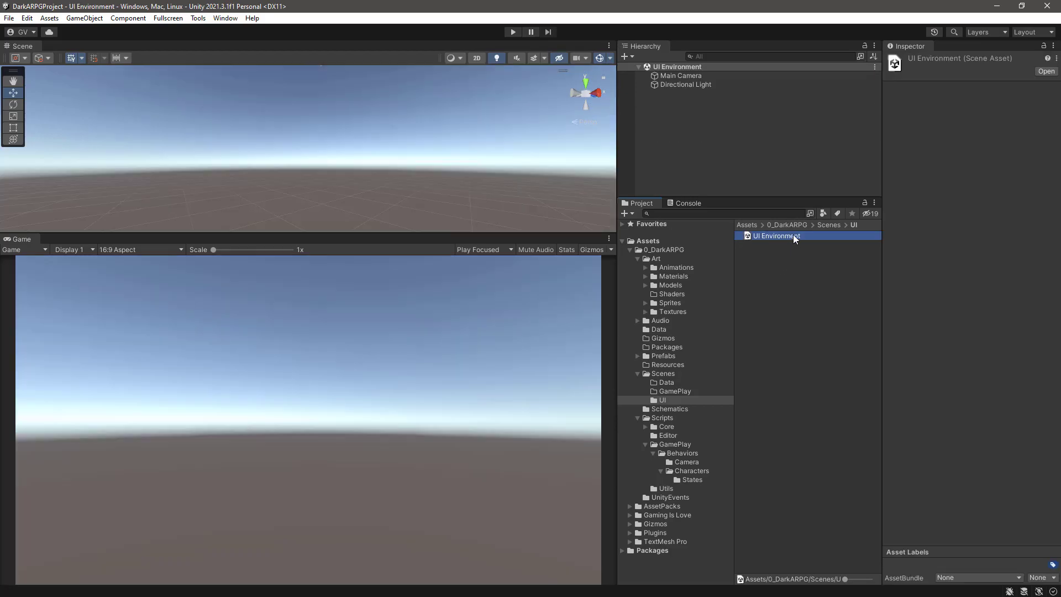
{"action": "left_click", "coordinate": [681, 84]}
{"action": "key", "text": "Delete"}
Step: Set the Main Camera's Clear Flags to Solid Color with a dark grey background, hex 353535
{"action": "left_click", "coordinate": [681, 76]}
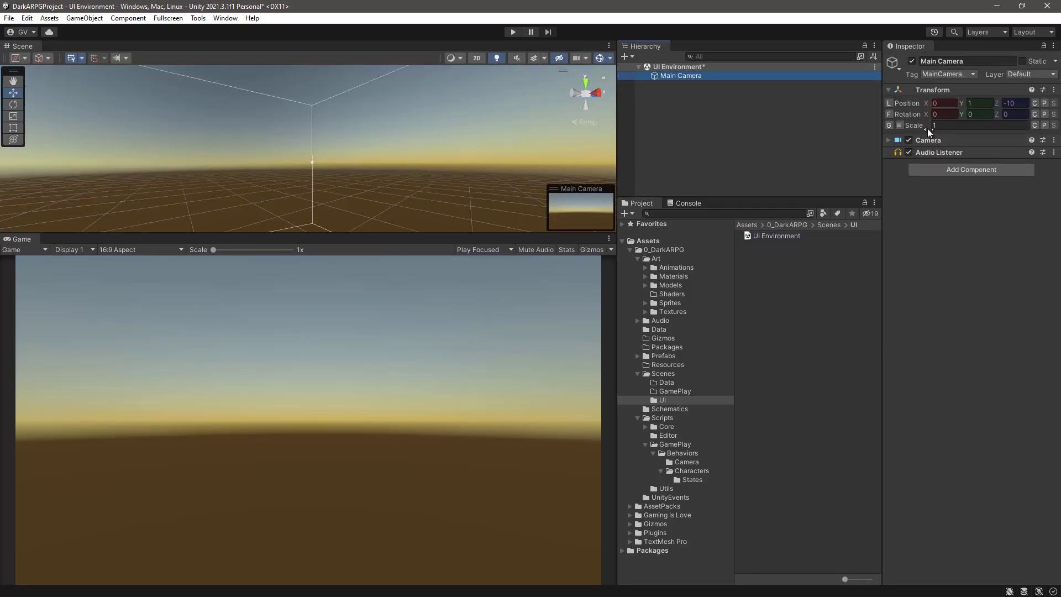
{"action": "left_click", "coordinate": [886, 141]}
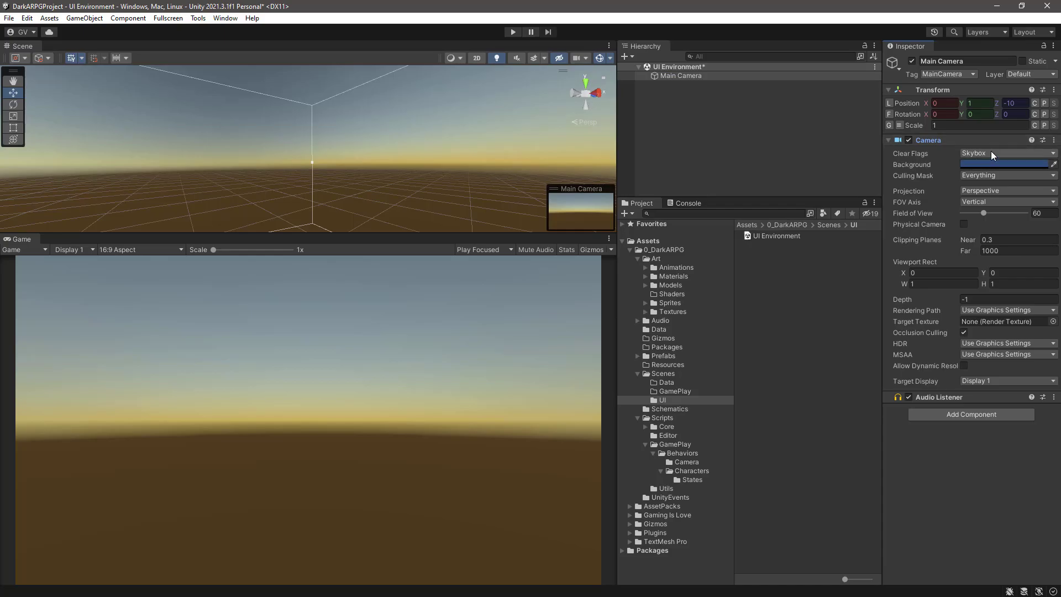
{"action": "left_click", "coordinate": [991, 155]}
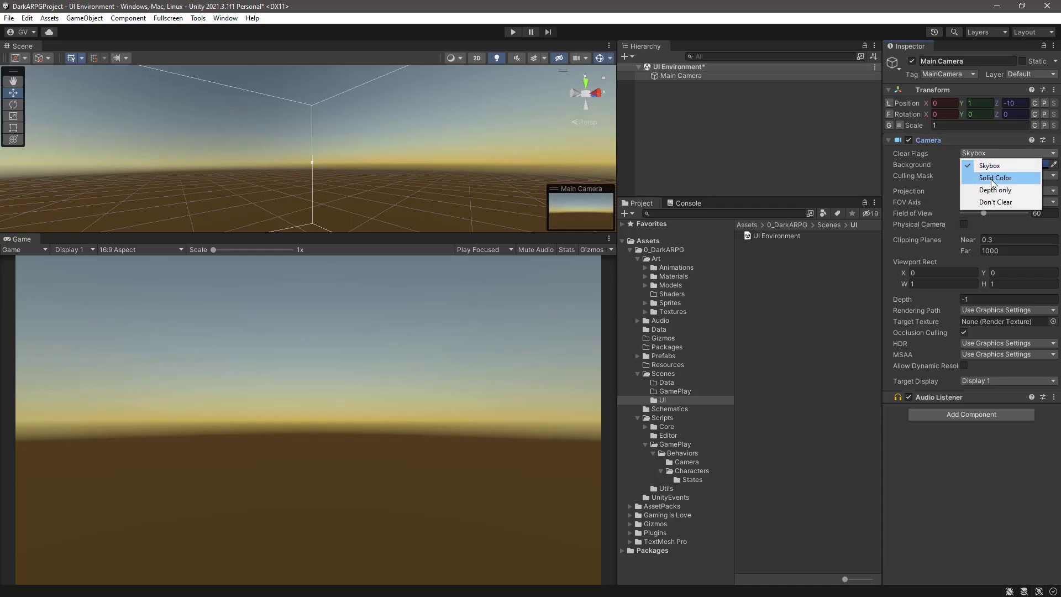
{"action": "left_click", "coordinate": [992, 177]}
{"action": "left_click", "coordinate": [993, 165]}
{"action": "left_click_drag", "start_coordinate": [968, 250], "coordinate": [963, 270]}
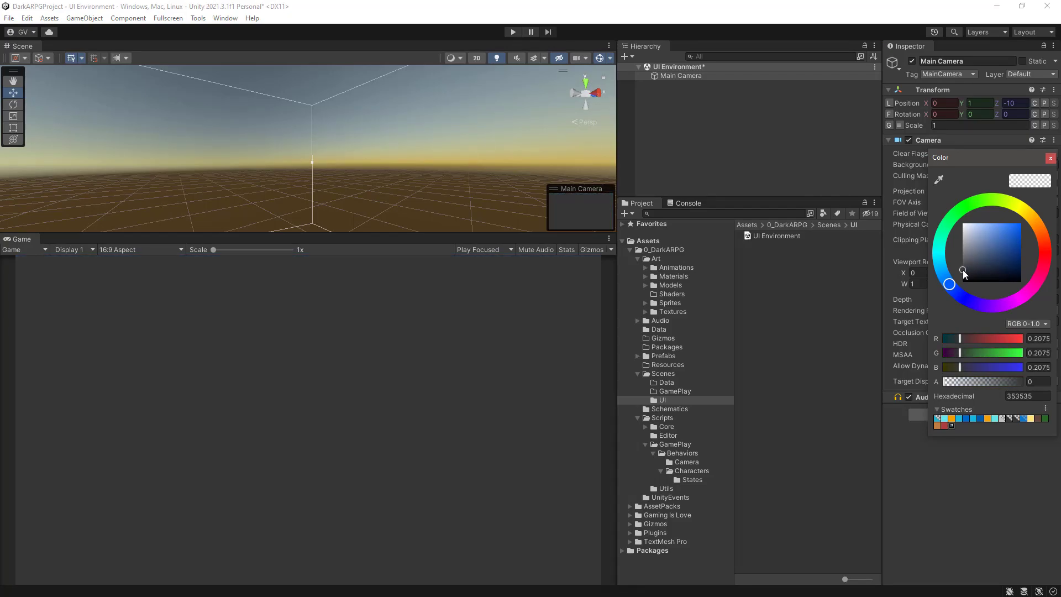
{"action": "left_click", "coordinate": [1050, 158]}
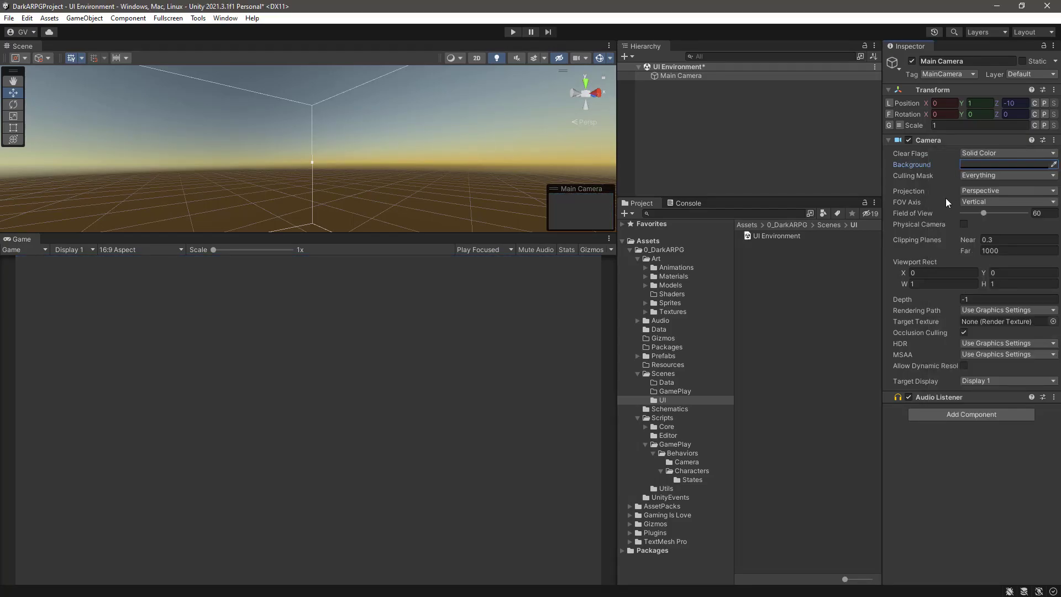
Step: Set the Main Camera's projection to Orthographic and turn off its HDR and MSAA
{"action": "left_click", "coordinate": [1003, 190]}
{"action": "left_click", "coordinate": [995, 214]}
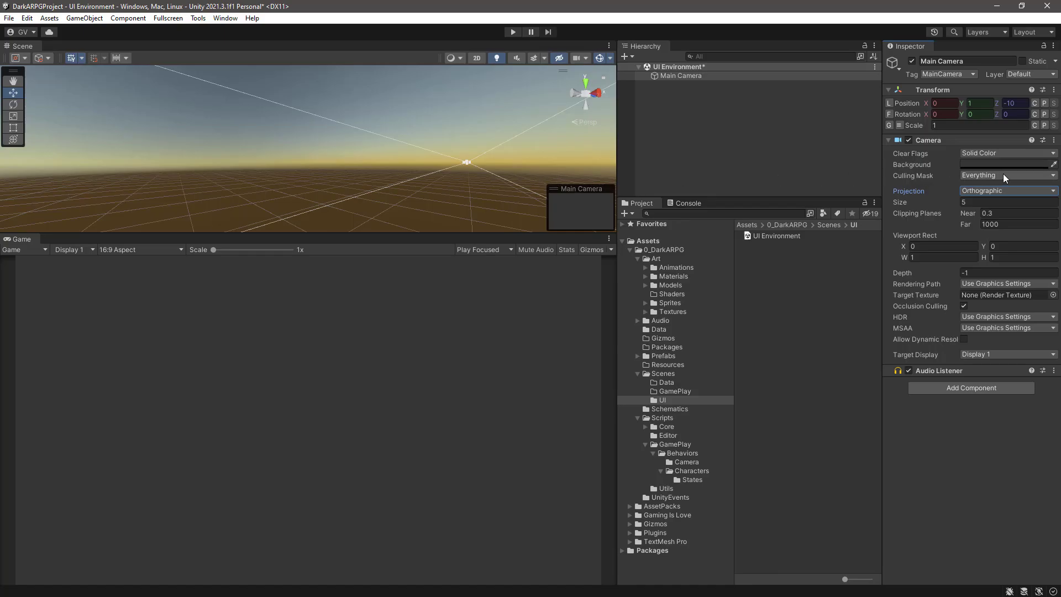
{"action": "left_click", "coordinate": [993, 315]}
{"action": "left_click", "coordinate": [986, 330]}
{"action": "left_click", "coordinate": [998, 329]}
{"action": "left_click", "coordinate": [994, 338]}
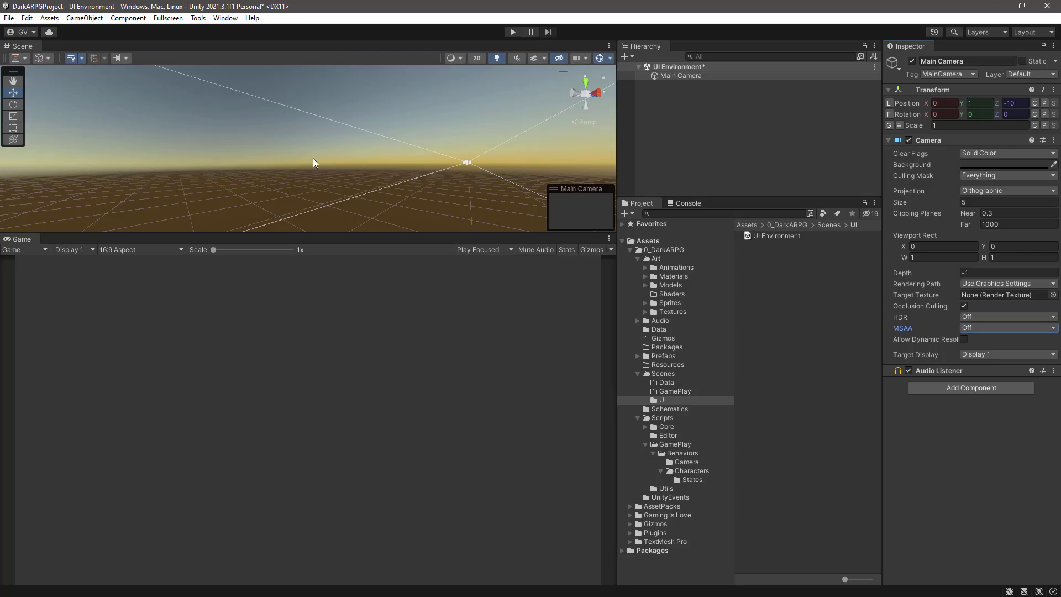
Step: Clear the Skybox Material in the scene's environment lighting settings and save the scene
{"action": "left_click", "coordinate": [225, 19]}
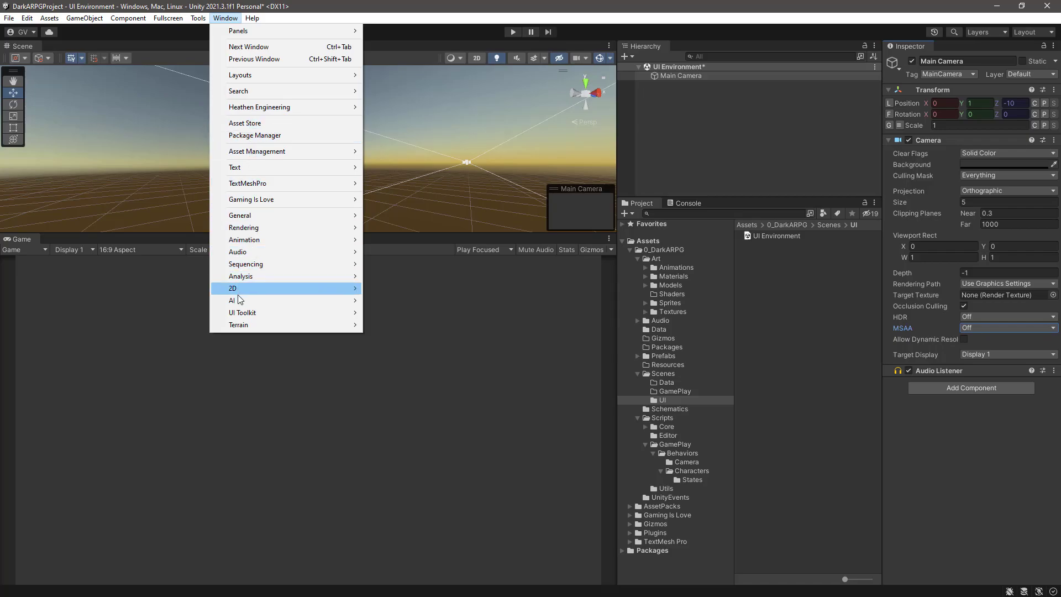
{"action": "mouse_move", "coordinate": [248, 227]}
{"action": "left_click", "coordinate": [379, 227]}
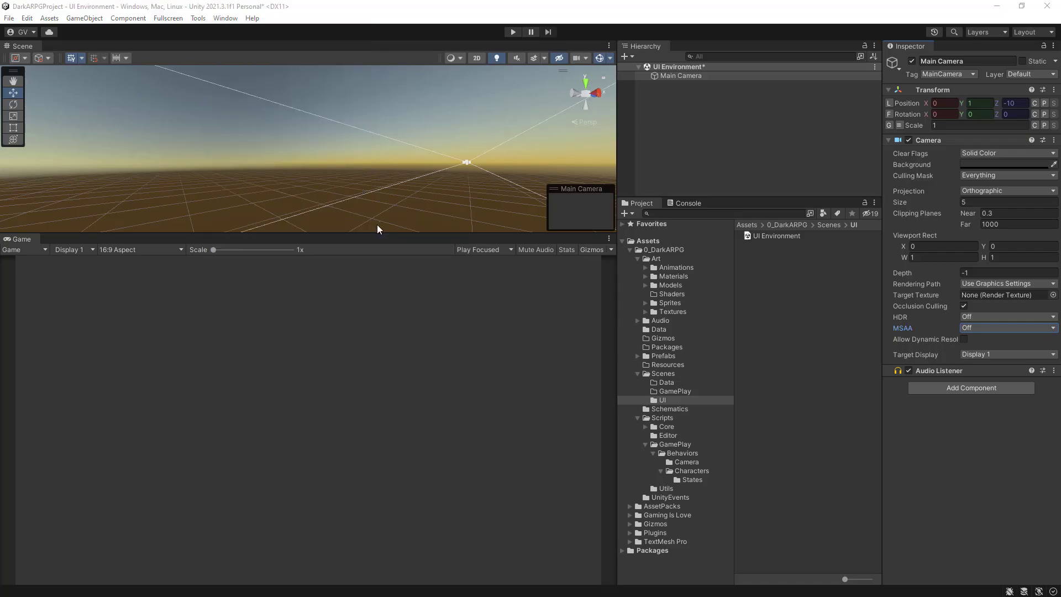
{"action": "left_click_drag", "start_coordinate": [0, 110], "coordinate": [881, 96]}
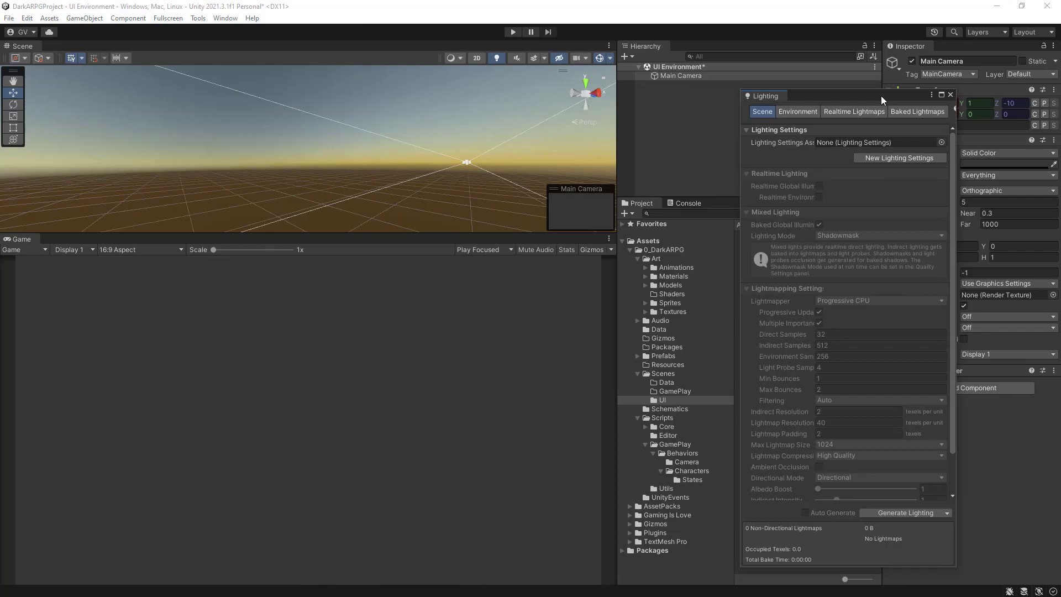
{"action": "left_click", "coordinate": [794, 113]}
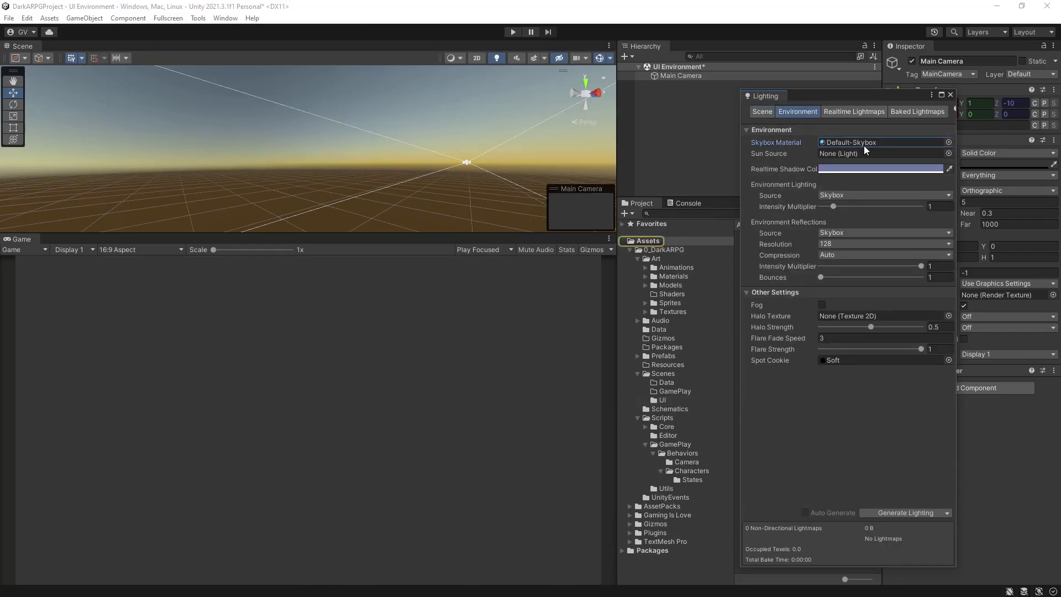
{"action": "key", "text": "Delete"}
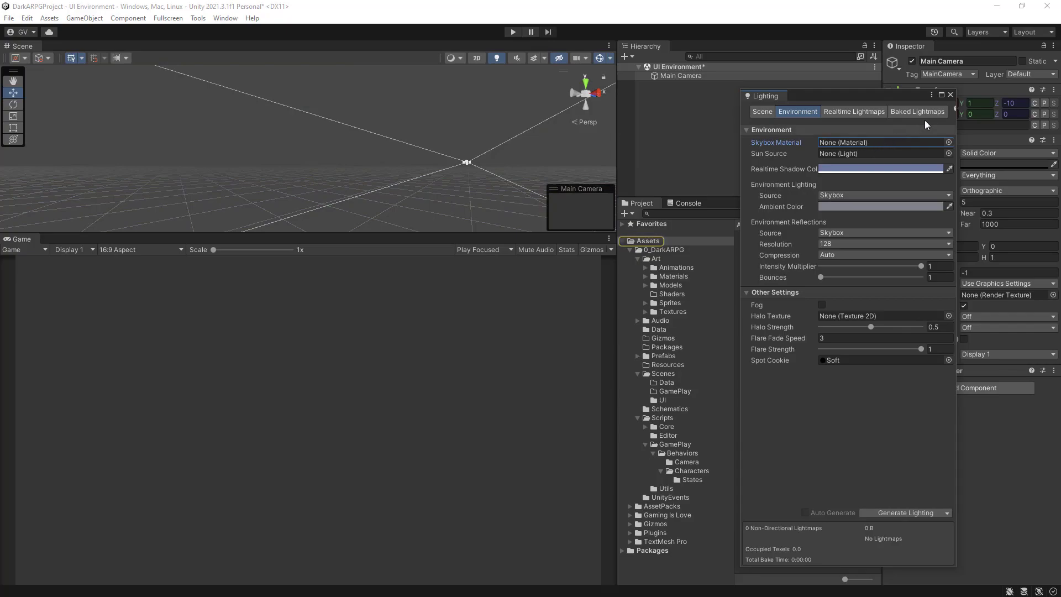
{"action": "left_click", "coordinate": [951, 95]}
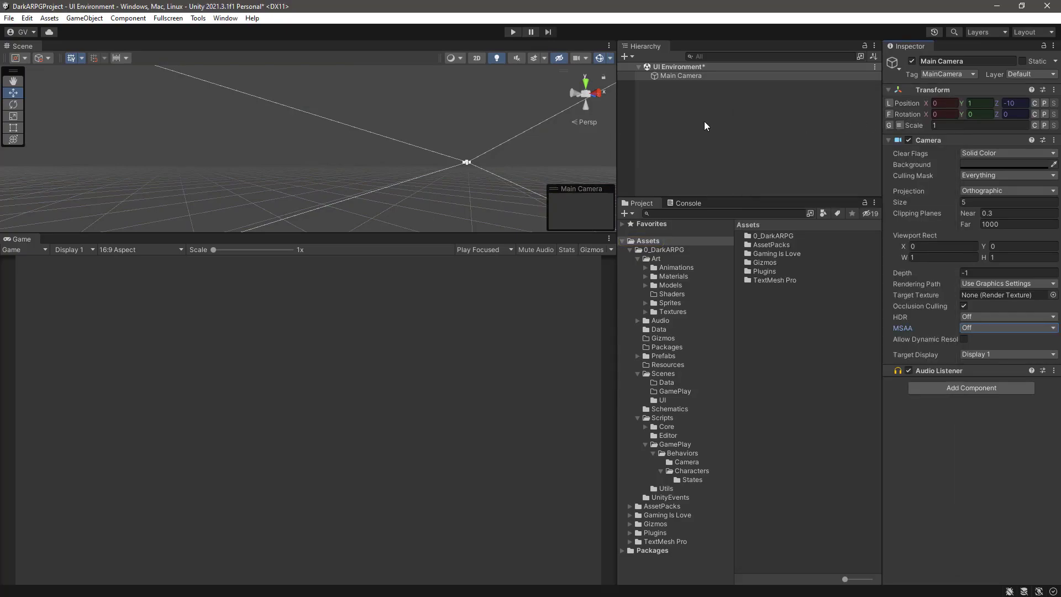
{"action": "key", "text": "ctrl+s"}
Step: Assign the UI Environment scene as the prefab editing UI Environment in the project's Editor settings
{"action": "left_click", "coordinate": [27, 18]}
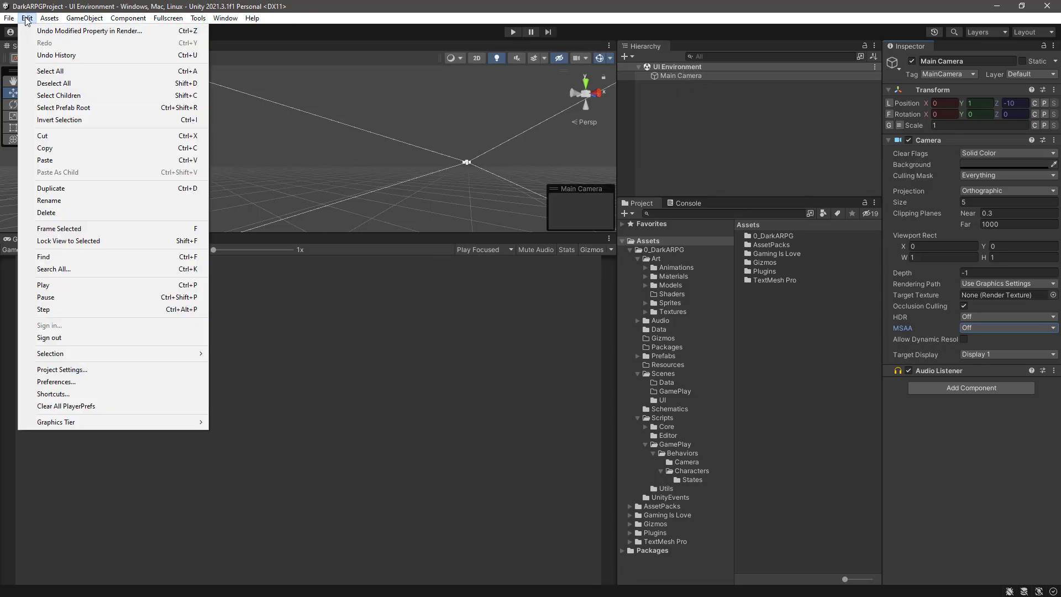
{"action": "left_click", "coordinate": [82, 369]}
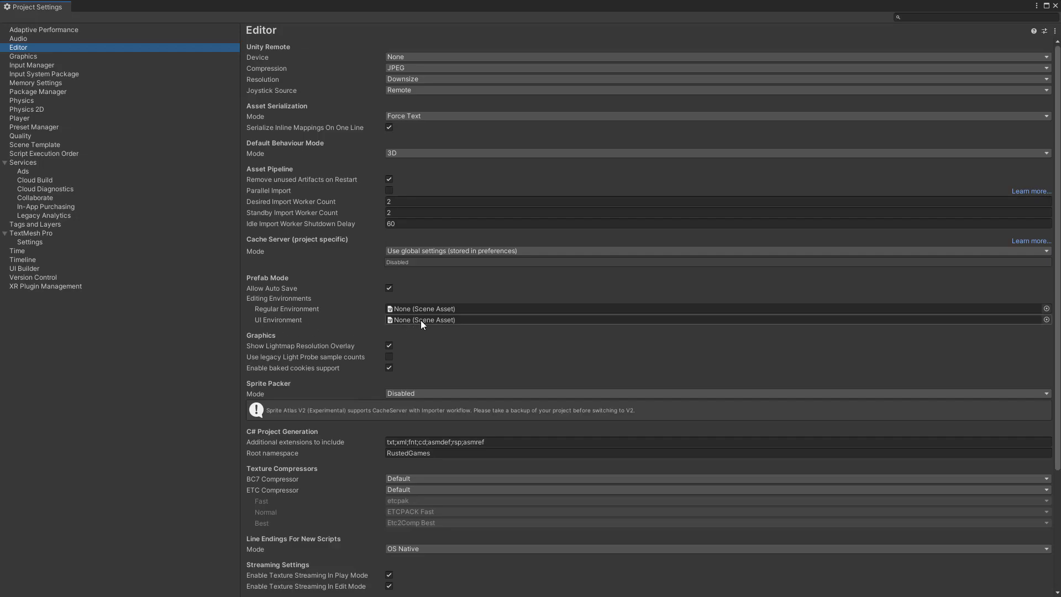
{"action": "double_click", "coordinate": [1005, 6]}
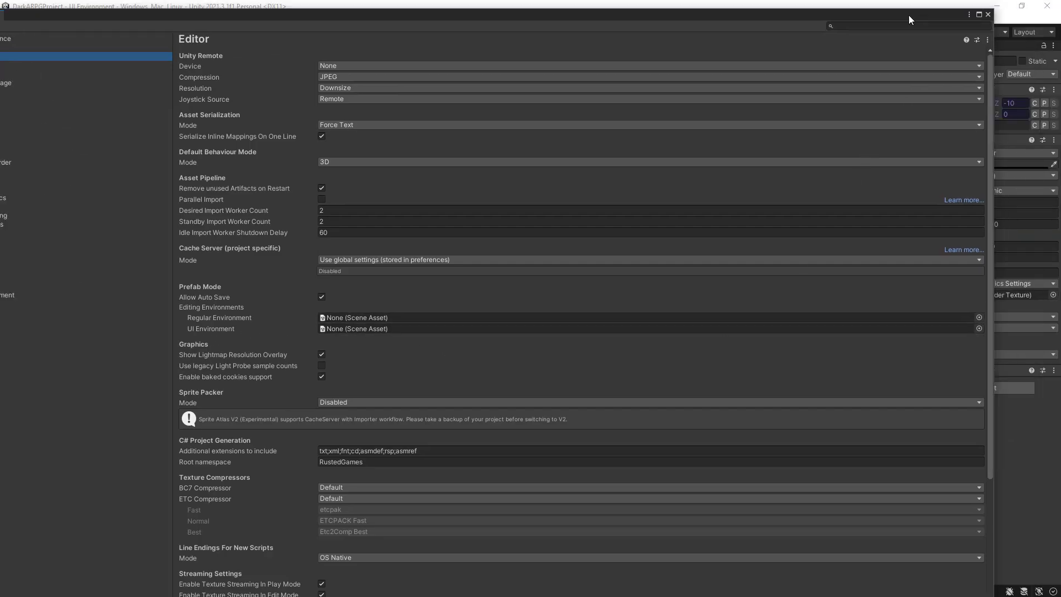
{"action": "left_click_drag", "start_coordinate": [900, 56], "coordinate": [599, 221]}
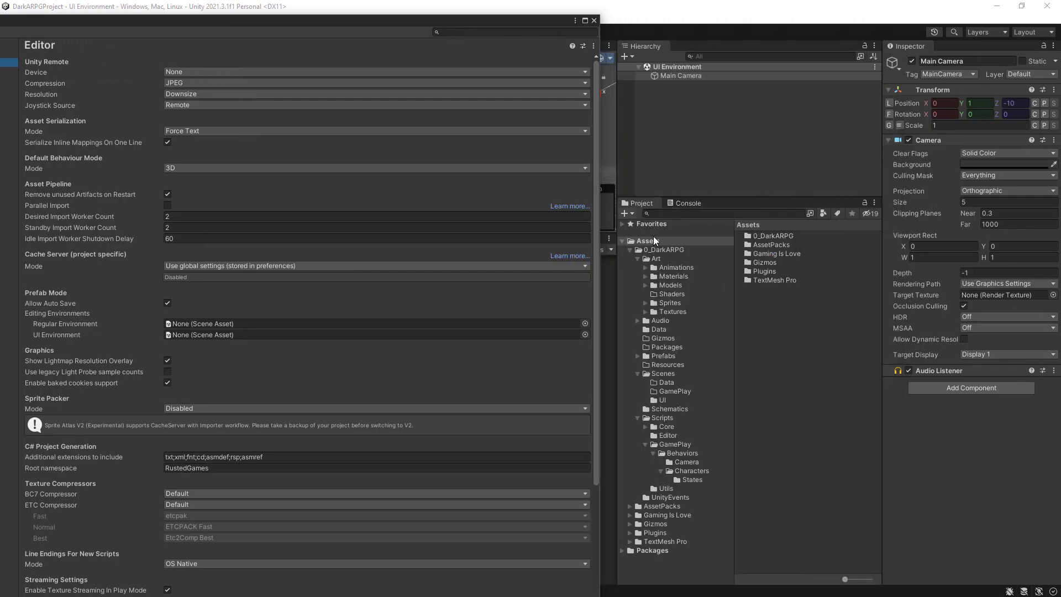
{"action": "left_click", "coordinate": [659, 399]}
{"action": "left_click_drag", "start_coordinate": [748, 236], "coordinate": [218, 334]}
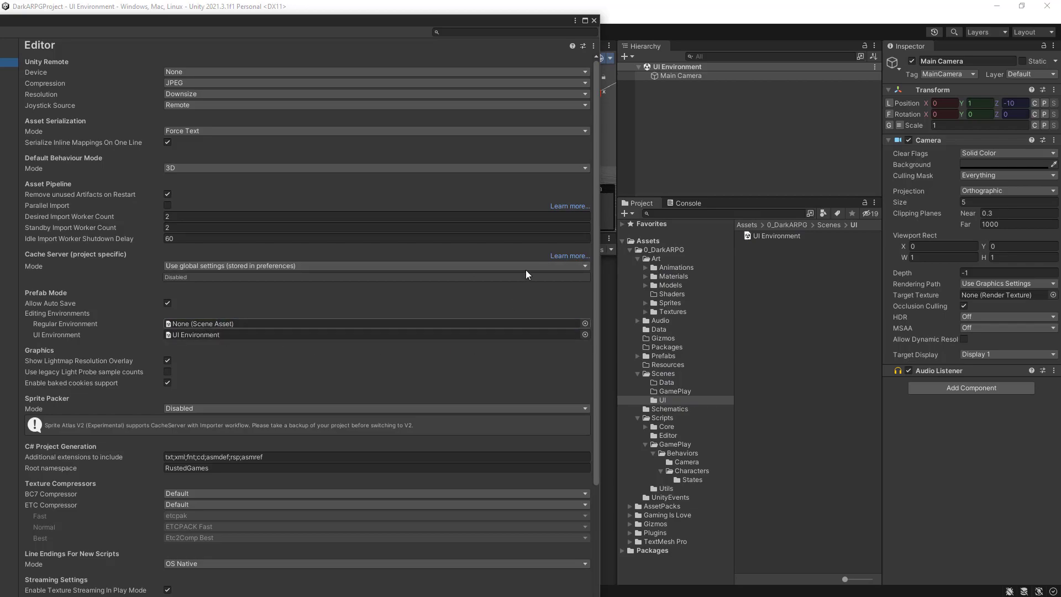
{"action": "left_click", "coordinate": [594, 20]}
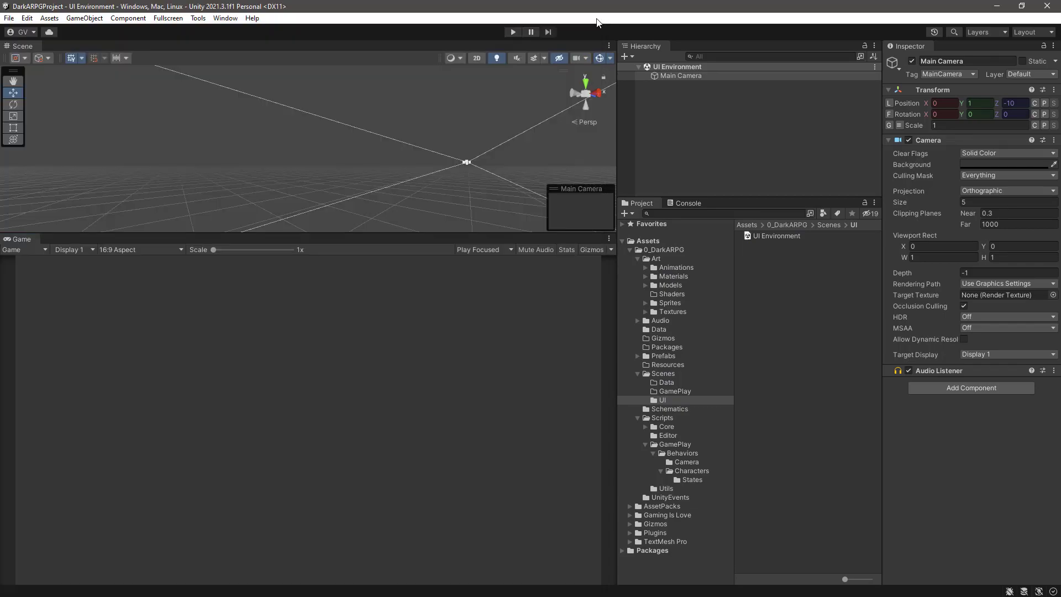
Step: Add a Makinom UI Canvas to the UI Environment scene, review its components and save the scene
{"action": "right_click", "coordinate": [675, 95]}
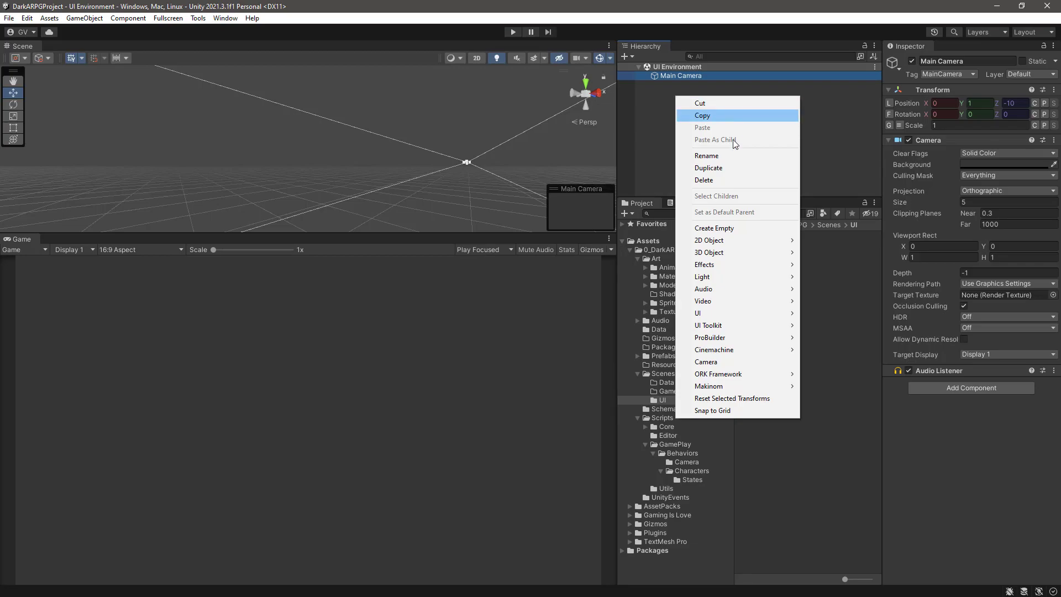
{"action": "mouse_move", "coordinate": [712, 389]}
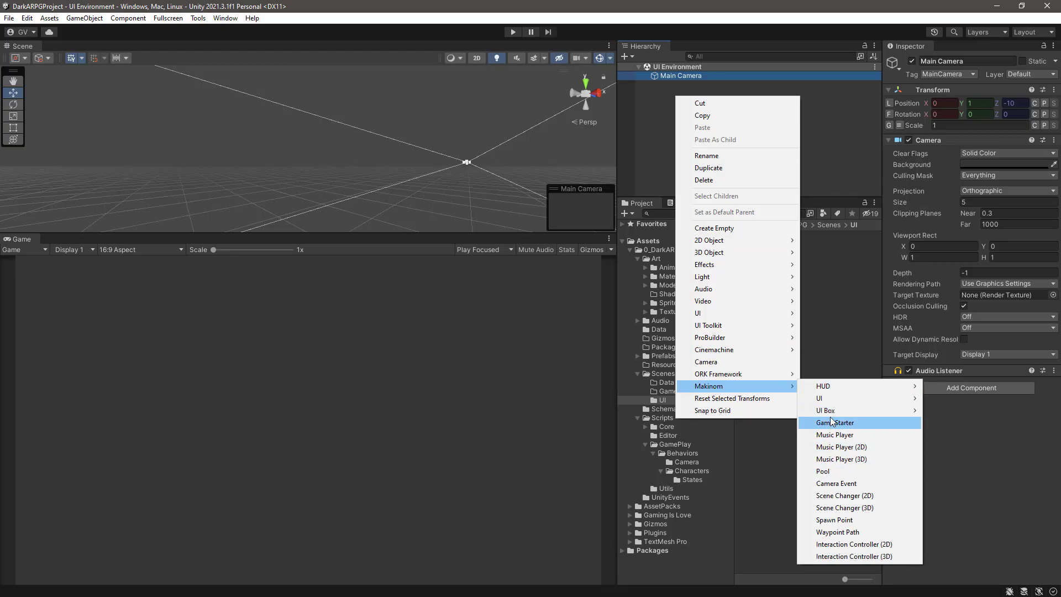
{"action": "mouse_move", "coordinate": [832, 396]}
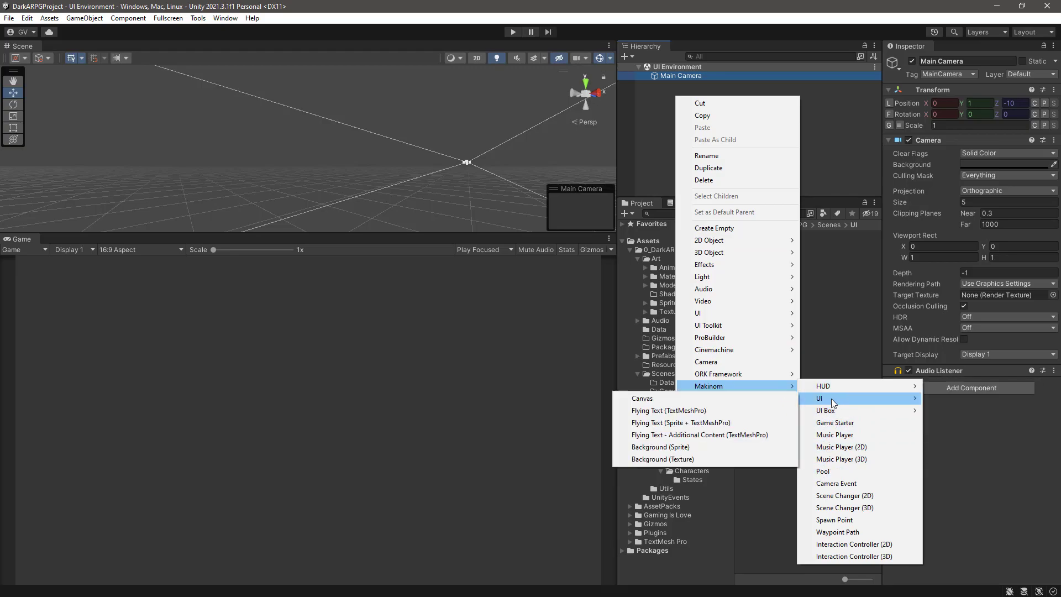
{"action": "left_click", "coordinate": [691, 399]}
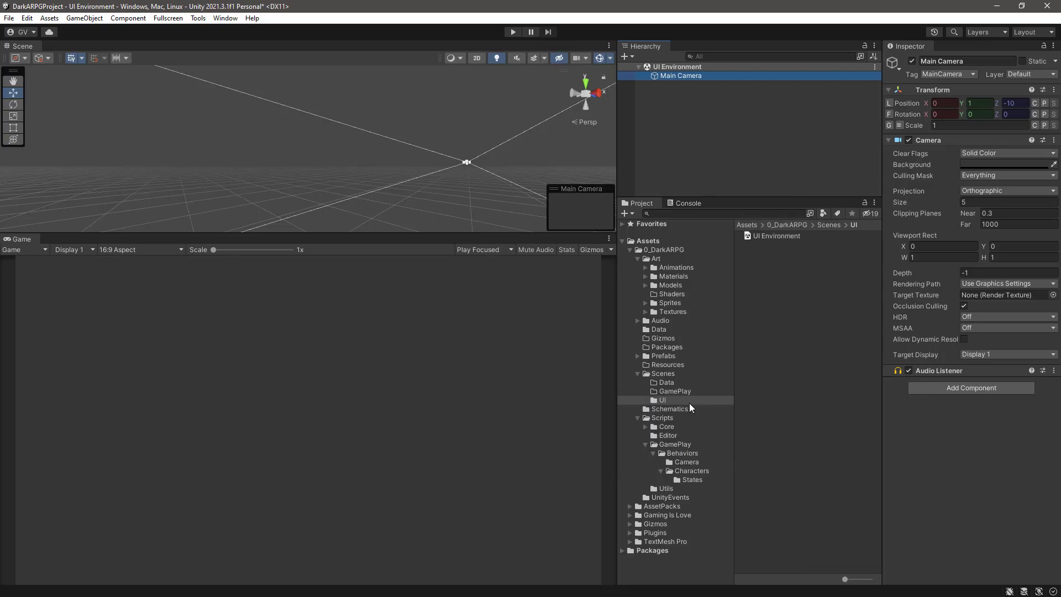
{"action": "left_click", "coordinate": [677, 87]}
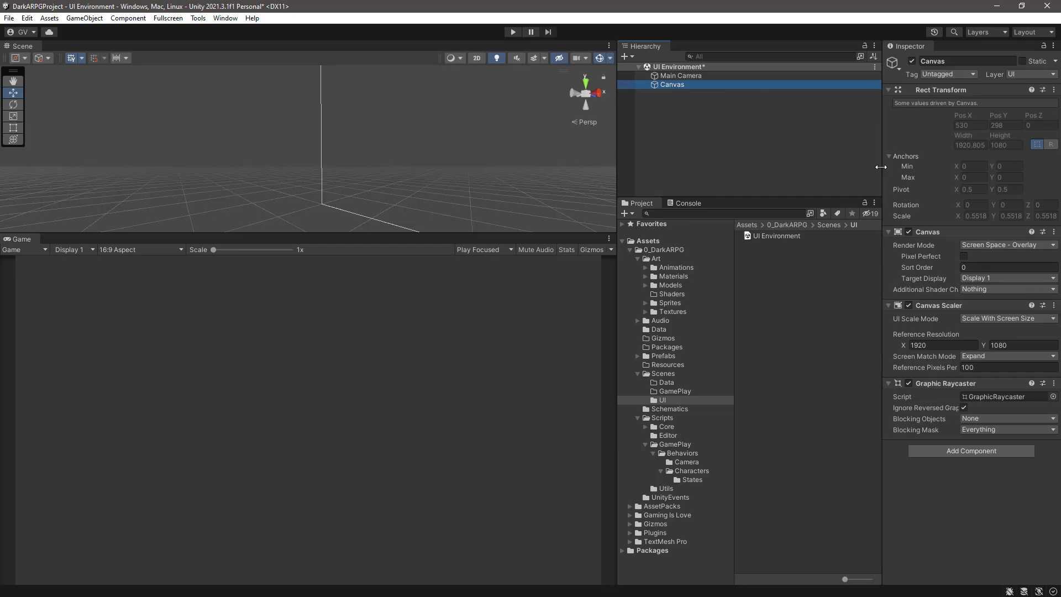
{"action": "left_click_drag", "start_coordinate": [881, 167], "coordinate": [823, 195]}
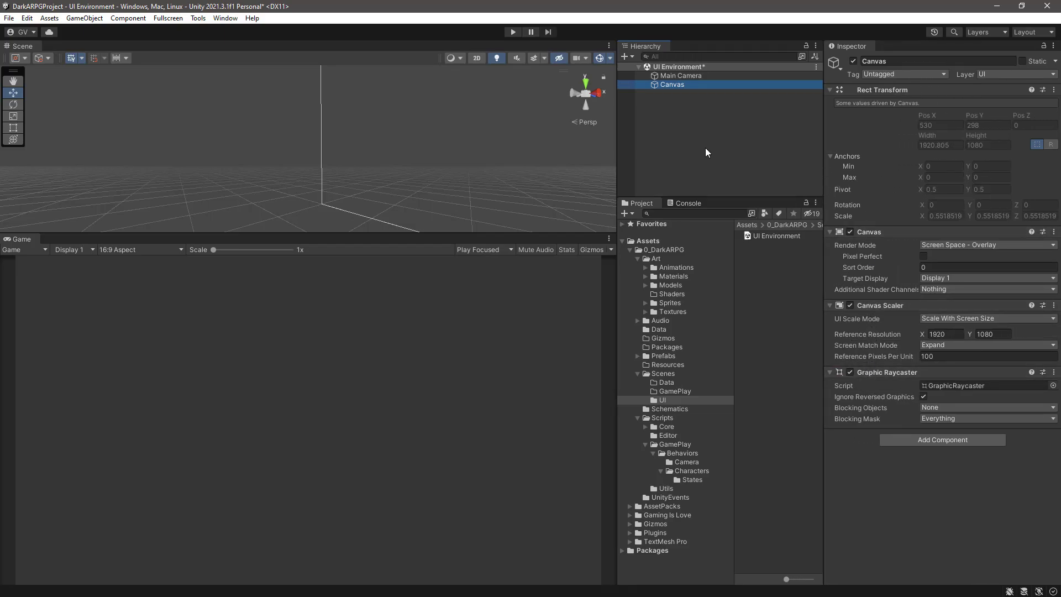
{"action": "key", "text": "ctrl+s"}
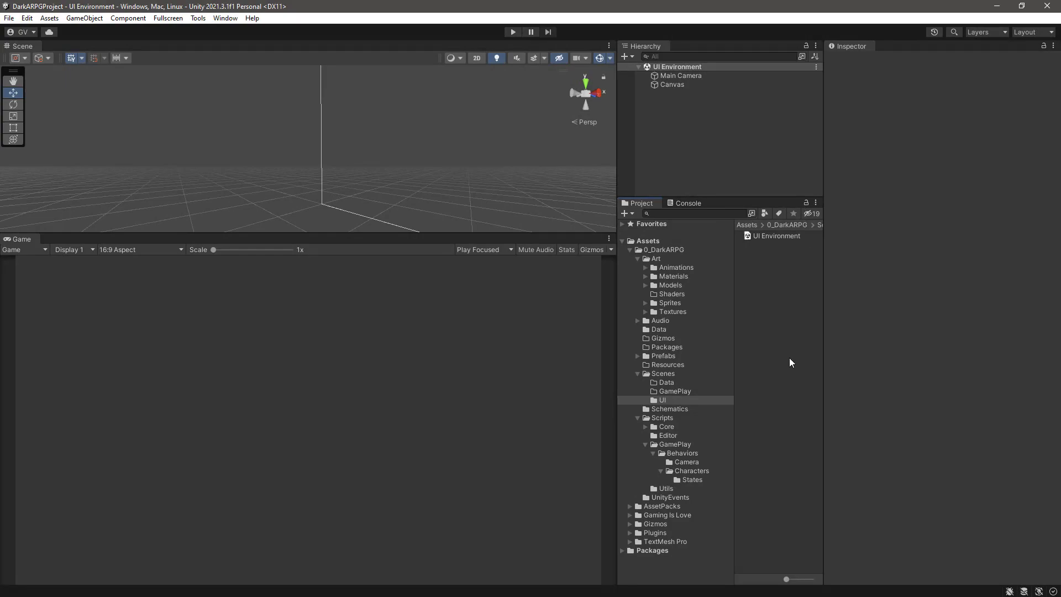
Step: Create a folder named Fonts inside 0_DarkARPG
{"action": "left_click", "coordinate": [654, 250]}
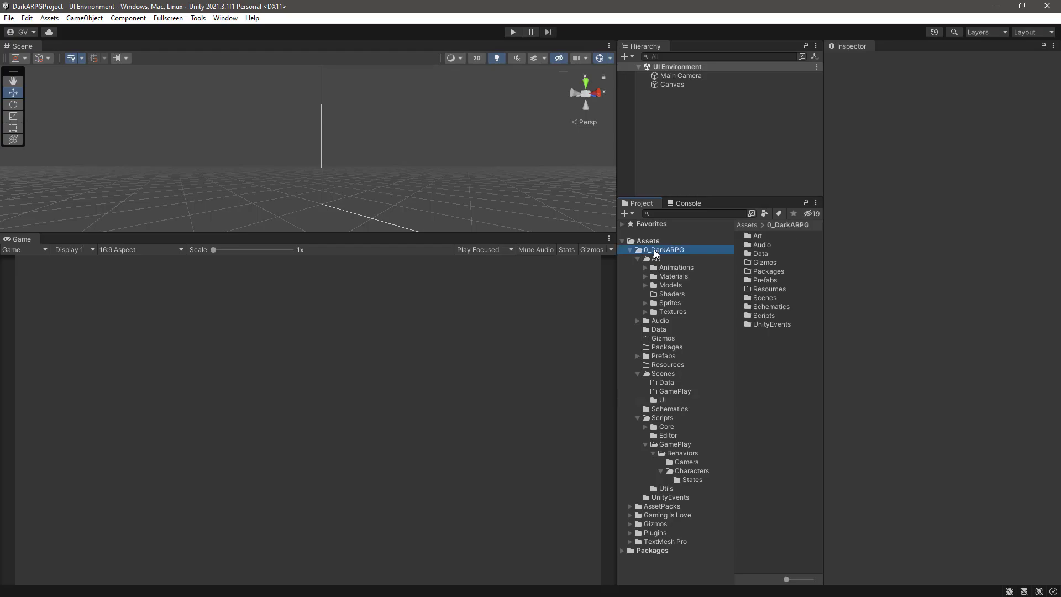
{"action": "right_click", "coordinate": [758, 359]}
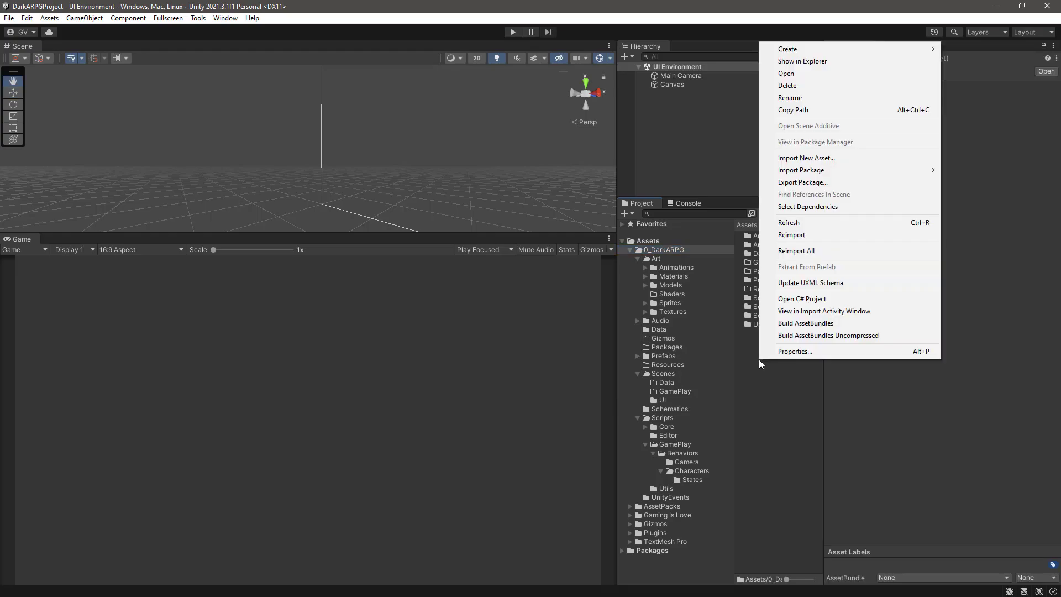
{"action": "mouse_move", "coordinate": [817, 49]}
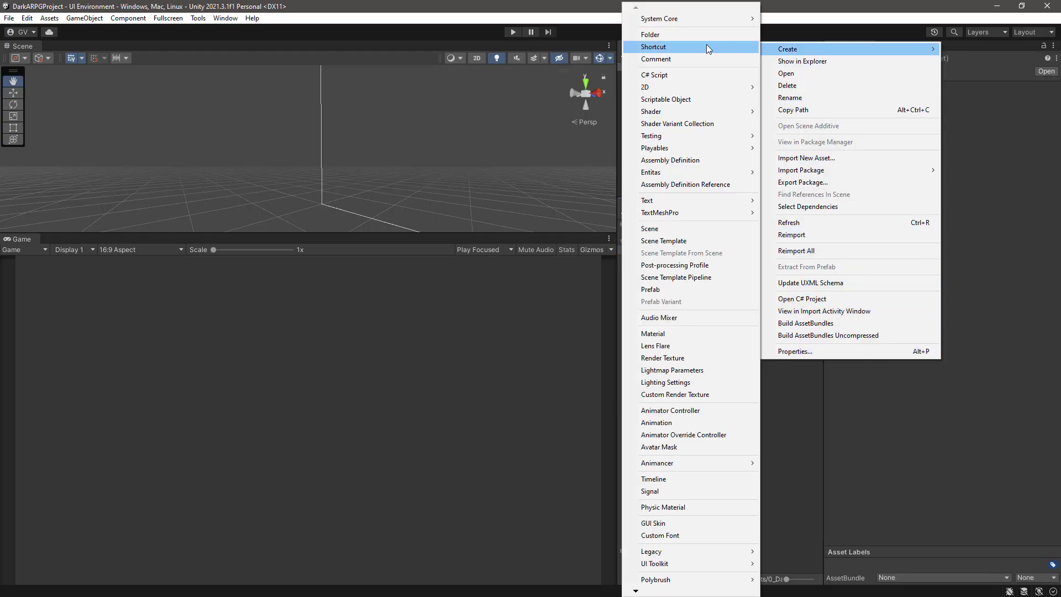
{"action": "left_click", "coordinate": [666, 34]}
{"action": "type", "text": "Fonts"}
{"action": "key", "text": "Return"}
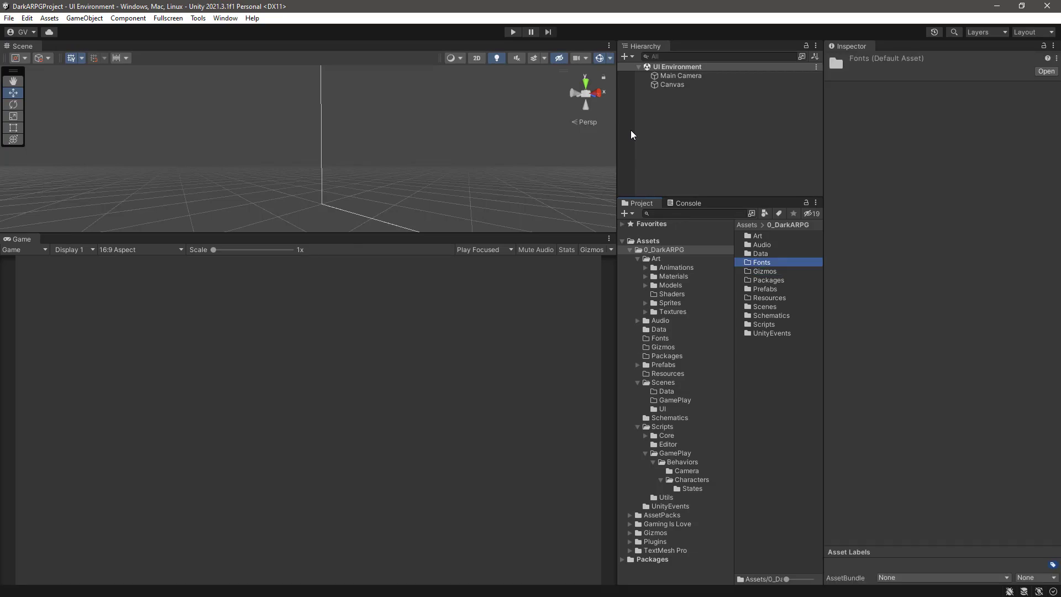
Step: Import the Tiro Devanagari Marathi Italic and Regular font files into the Fonts folder and check their import settings
{"action": "double_click", "coordinate": [772, 268]}
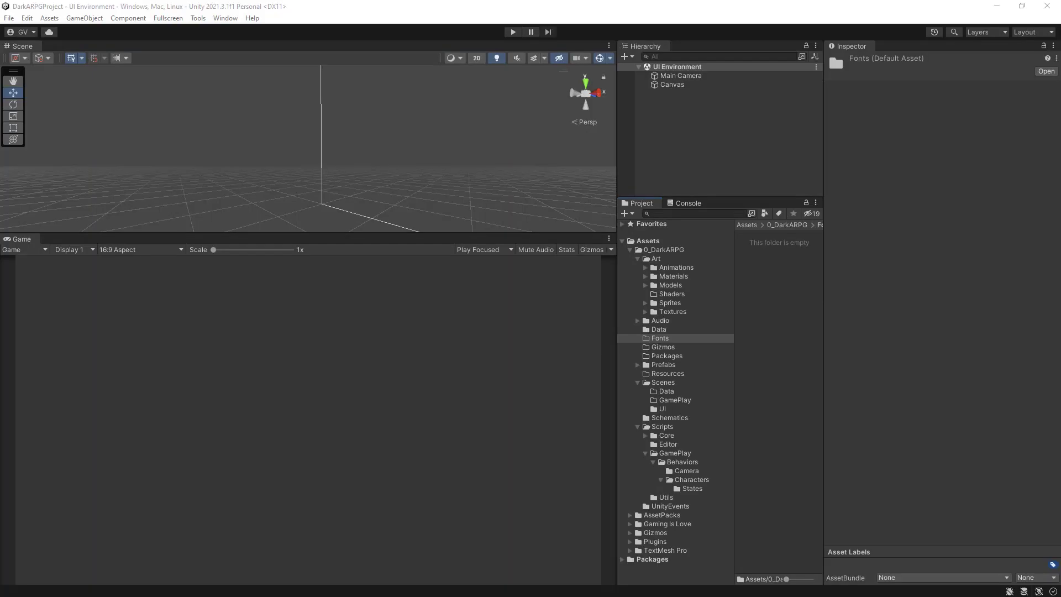
{"action": "left_click_drag", "start_coordinate": [116, 535], "coordinate": [772, 301]}
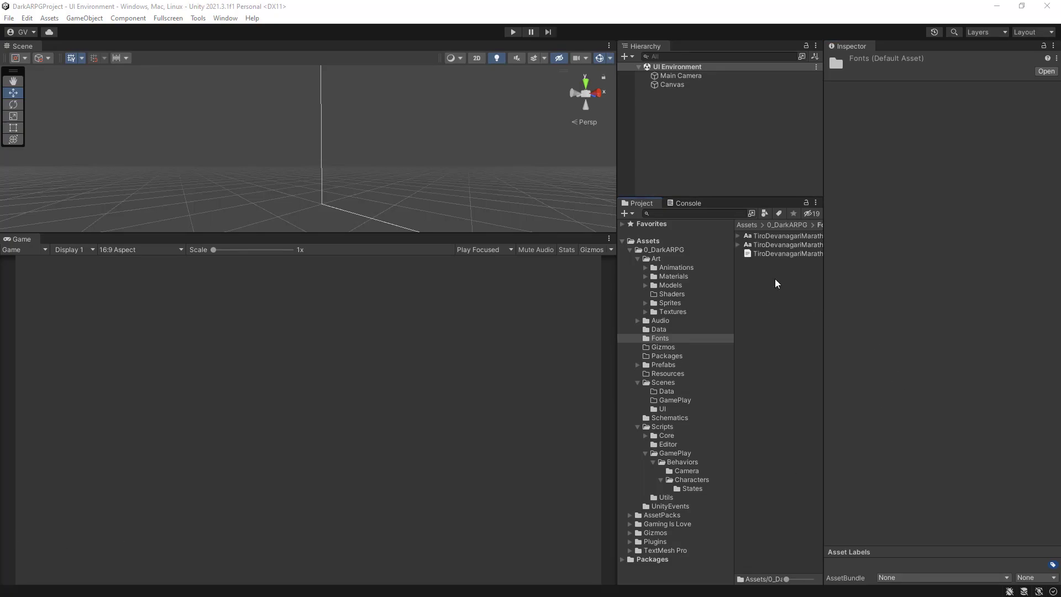
{"action": "left_click", "coordinate": [776, 236]}
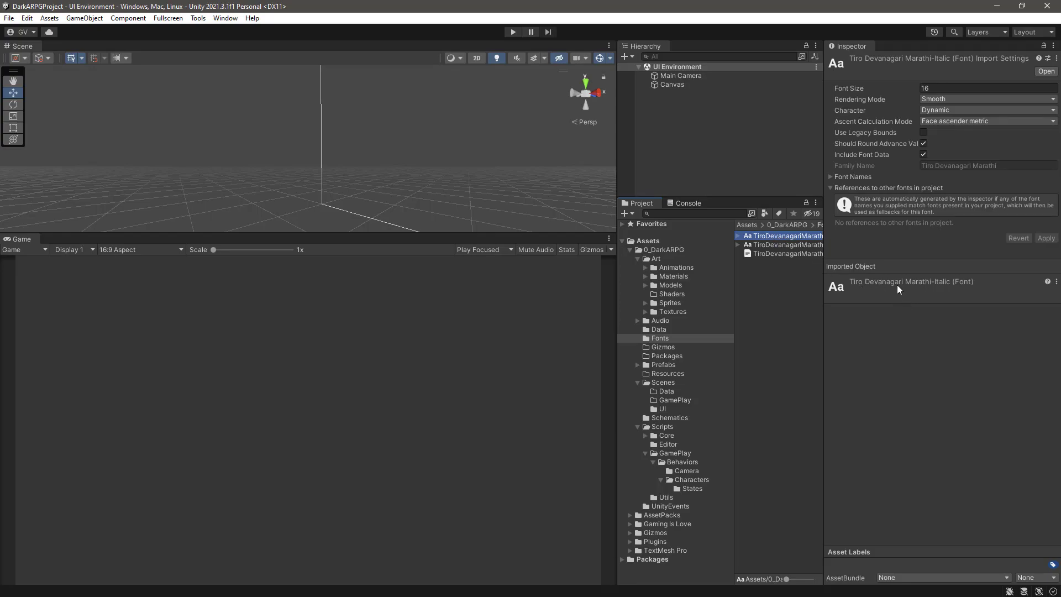
{"action": "left_click", "coordinate": [793, 246]}
{"action": "left_click", "coordinate": [786, 235]}
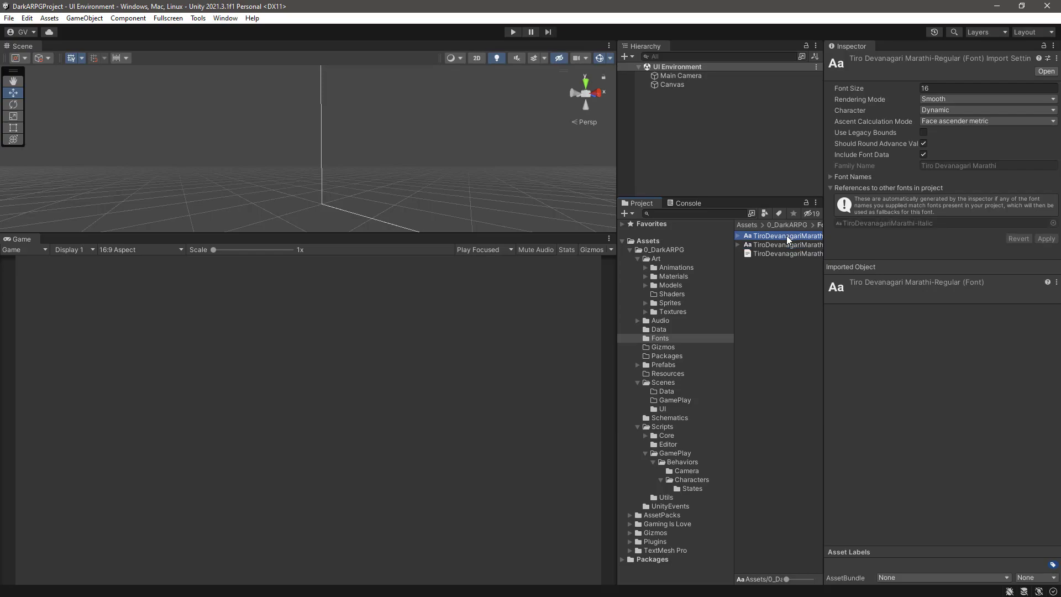
{"action": "left_click_drag", "start_coordinate": [823, 348], "coordinate": [861, 347]}
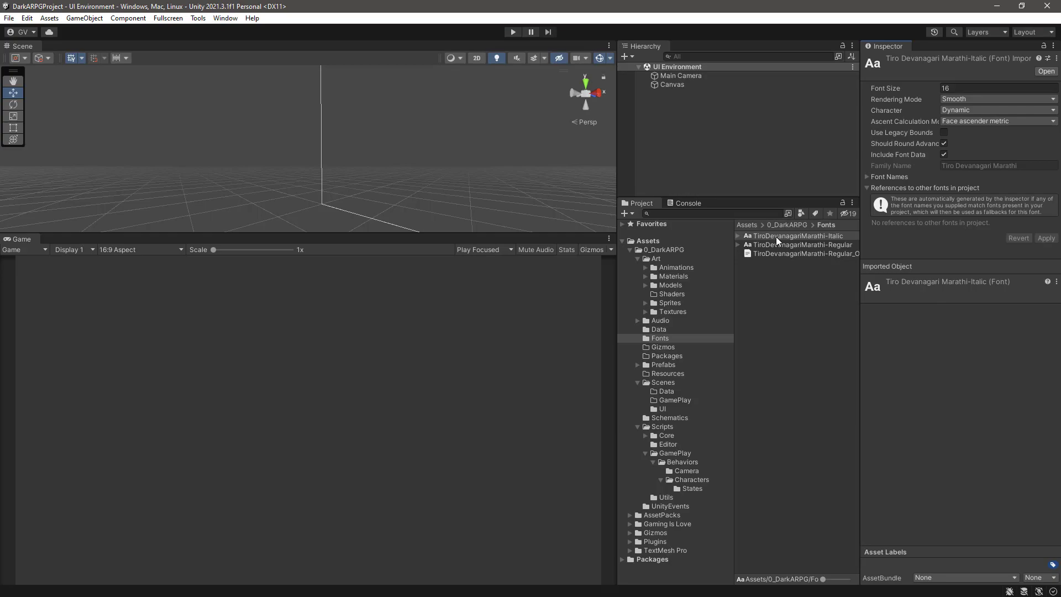
Step: Open TextMeshPro's Font Asset Creator to examine its font generation settings, and close it
{"action": "left_click", "coordinate": [225, 19]}
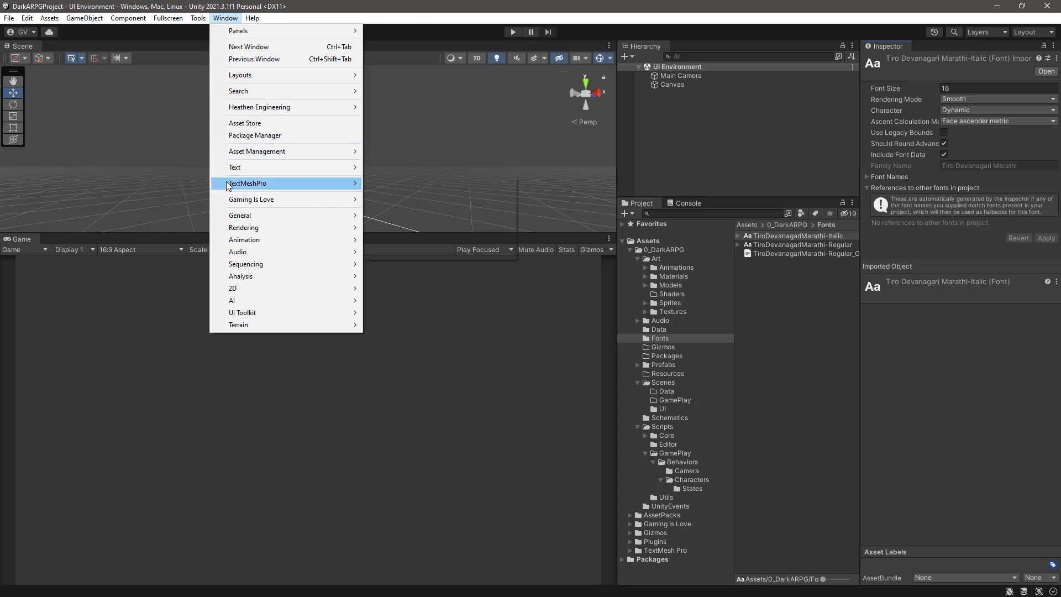
{"action": "mouse_move", "coordinate": [273, 190]}
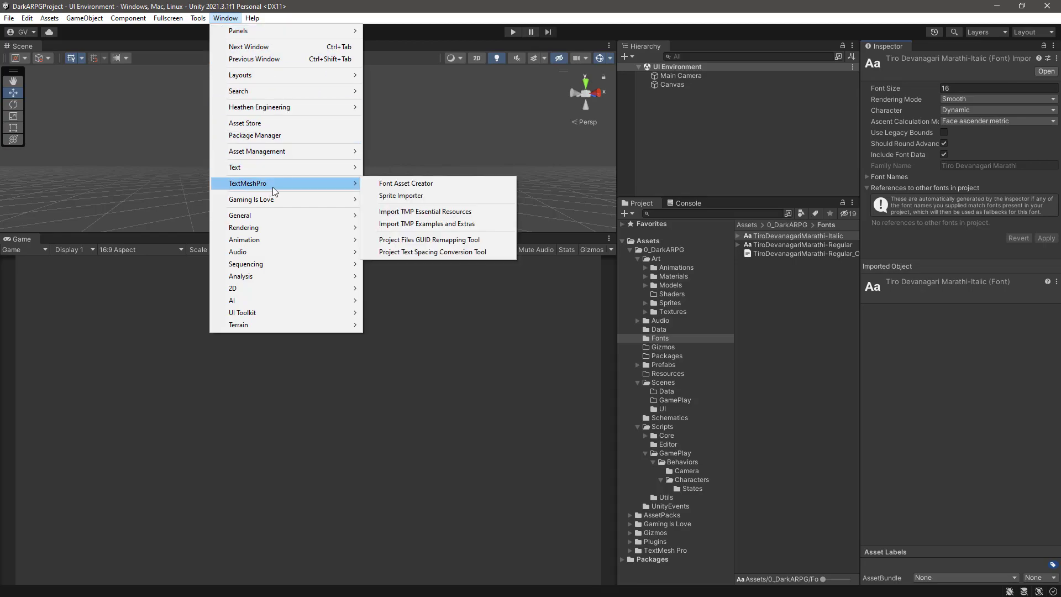
{"action": "left_click", "coordinate": [395, 186]}
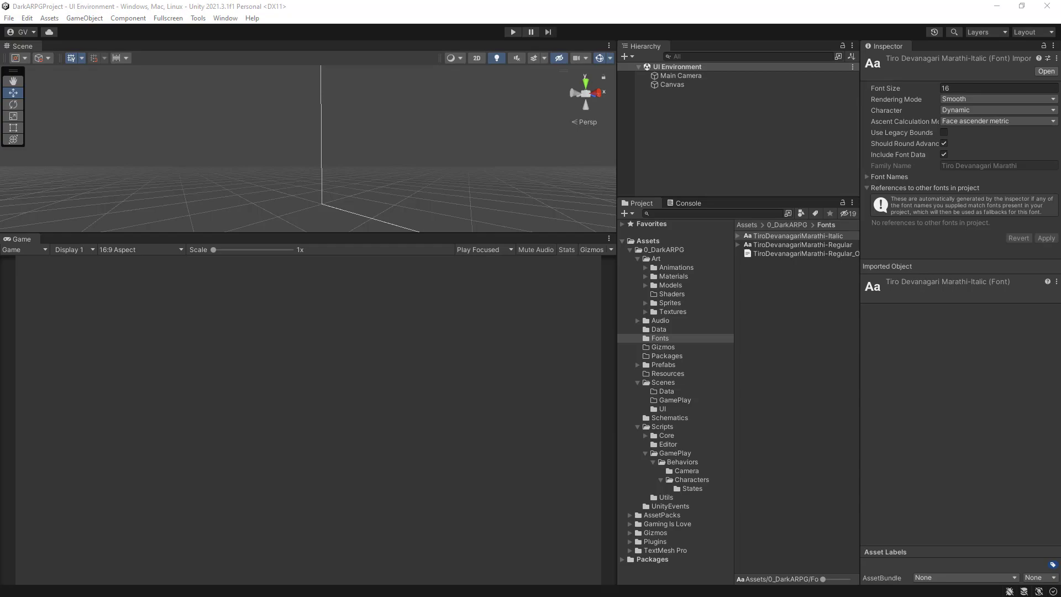
{"action": "left_click_drag", "start_coordinate": [386, 166], "coordinate": [423, 96]}
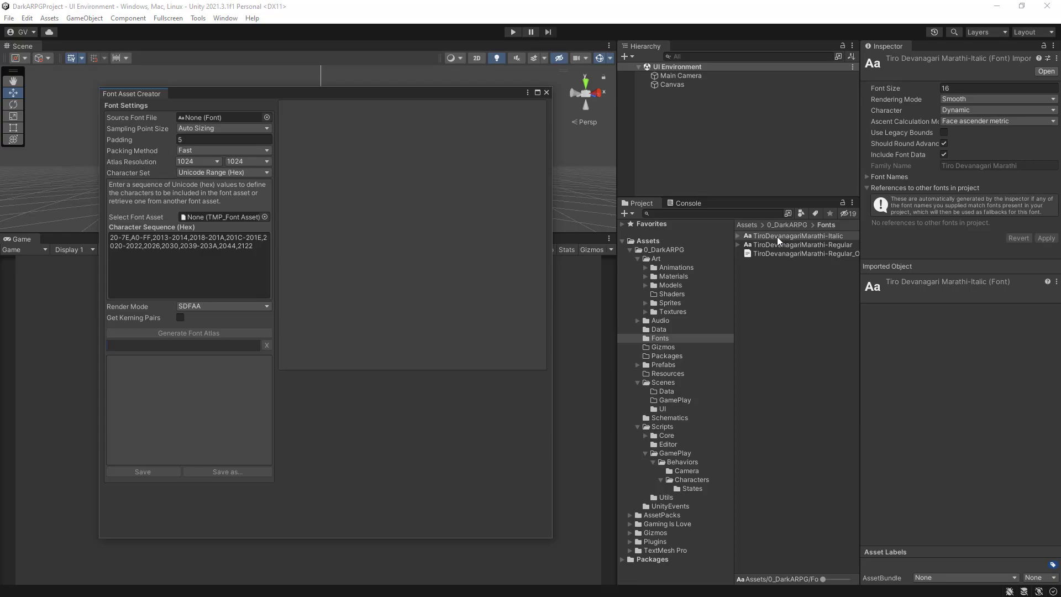
{"action": "left_click_drag", "start_coordinate": [428, 92], "coordinate": [452, 92]}
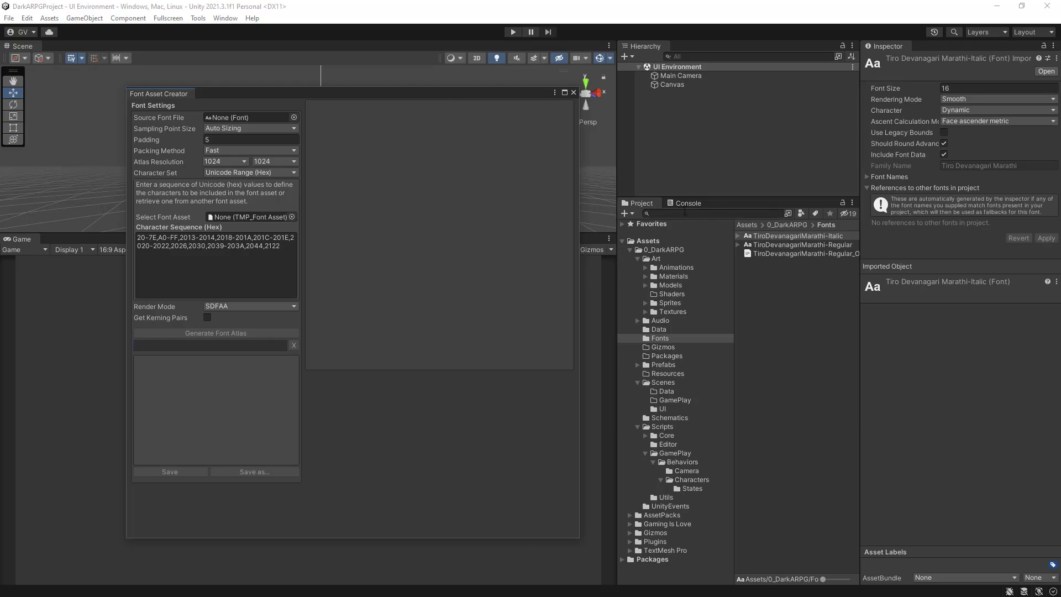
{"action": "left_click", "coordinate": [574, 93]}
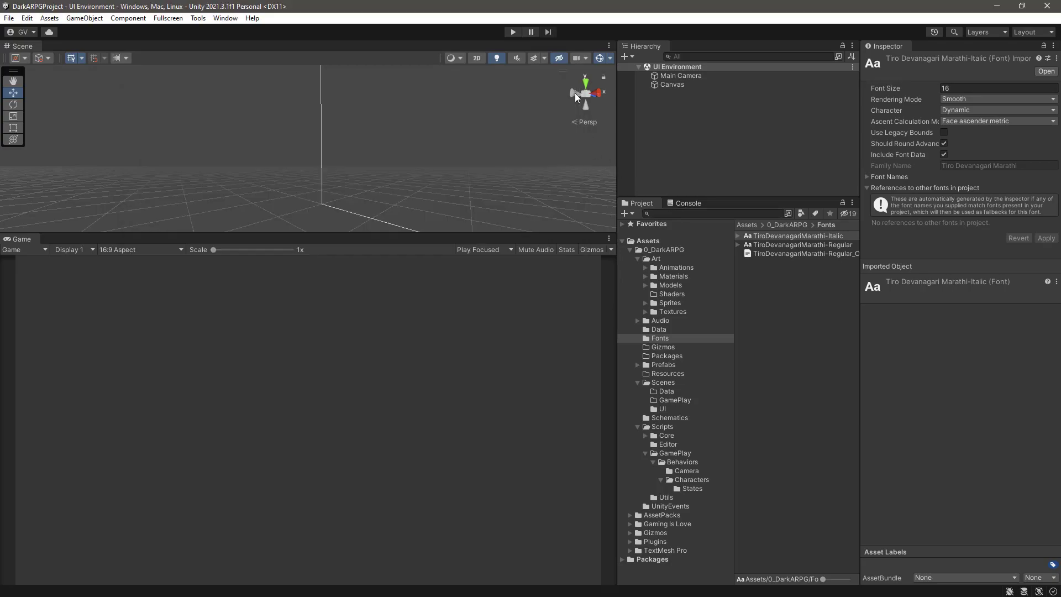
Step: Create a TextMeshPro font asset from the TiroDevanagariMarathi-Regular font and review its generation settings and font weights
{"action": "left_click", "coordinate": [780, 244]}
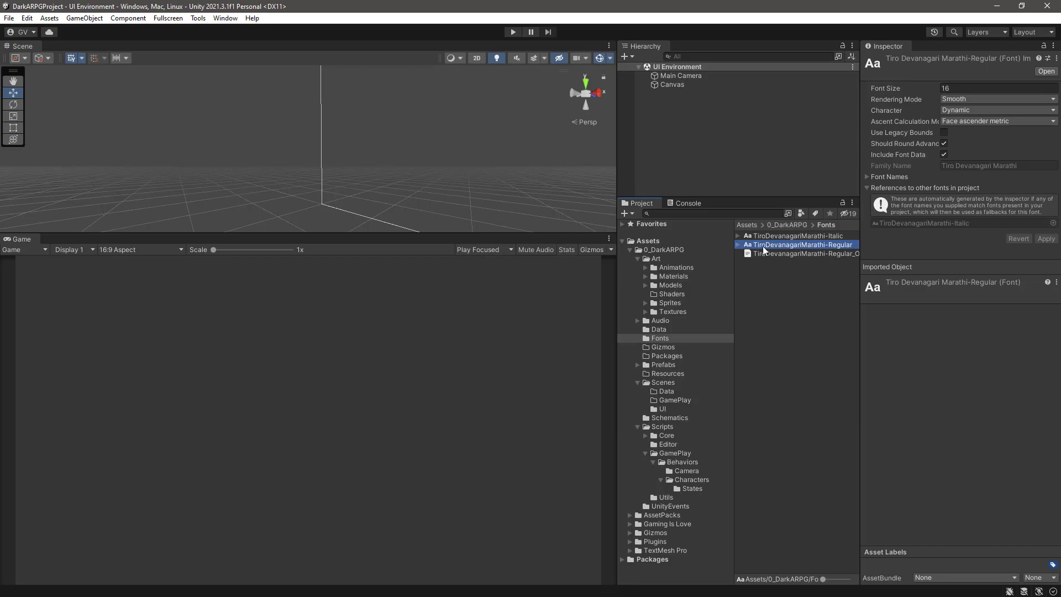
{"action": "right_click", "coordinate": [762, 247]}
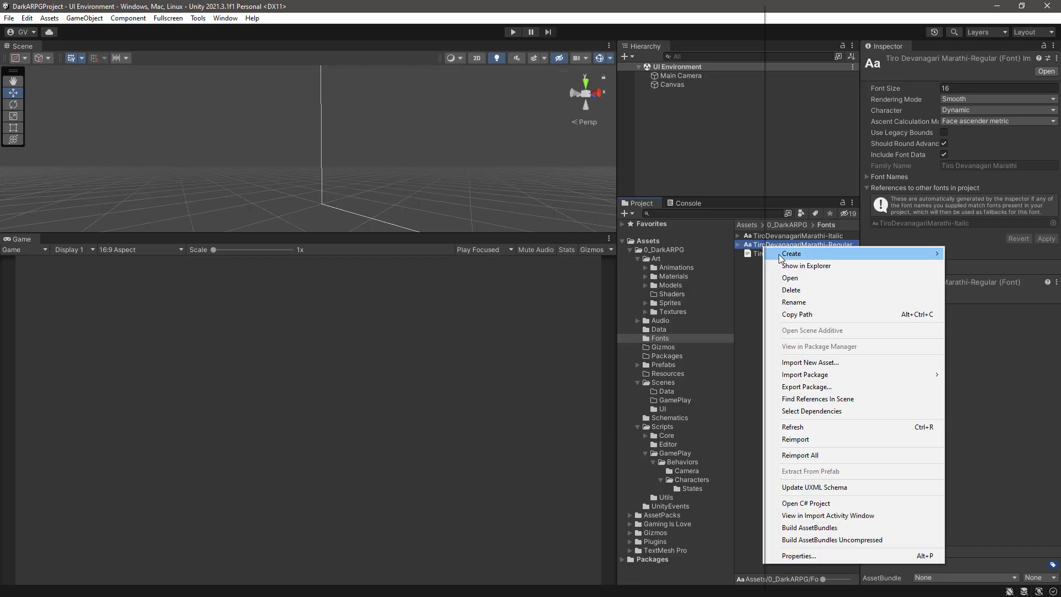
{"action": "mouse_move", "coordinate": [780, 257]}
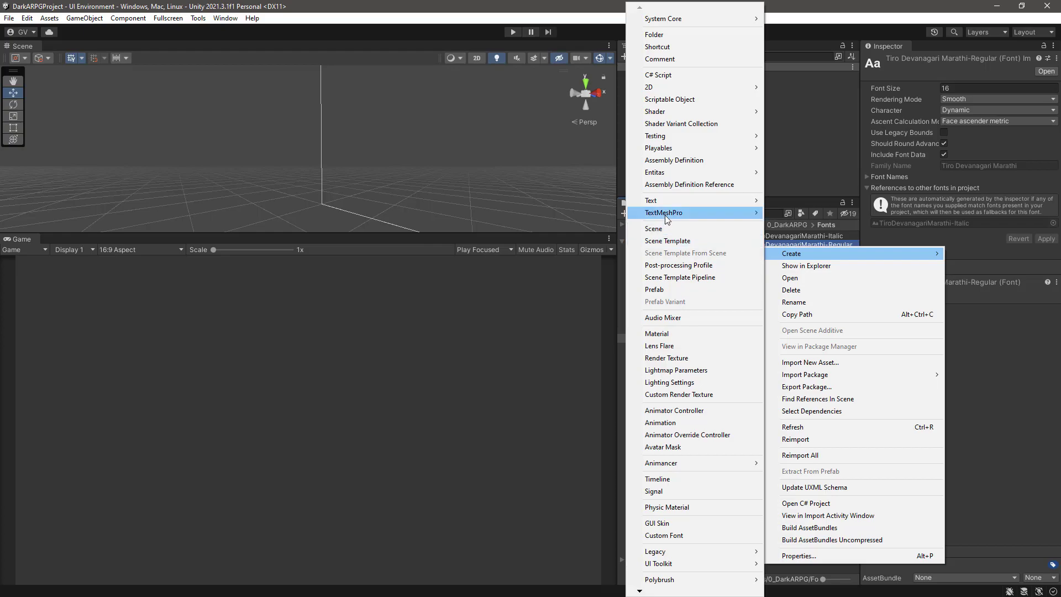
{"action": "mouse_move", "coordinate": [666, 219]}
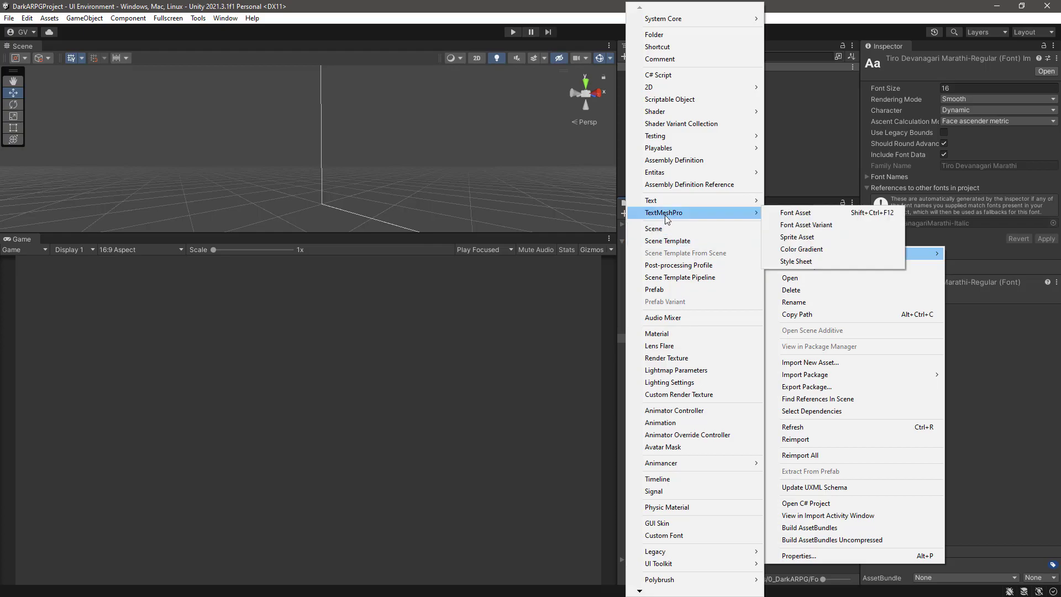
{"action": "left_click", "coordinate": [791, 214]}
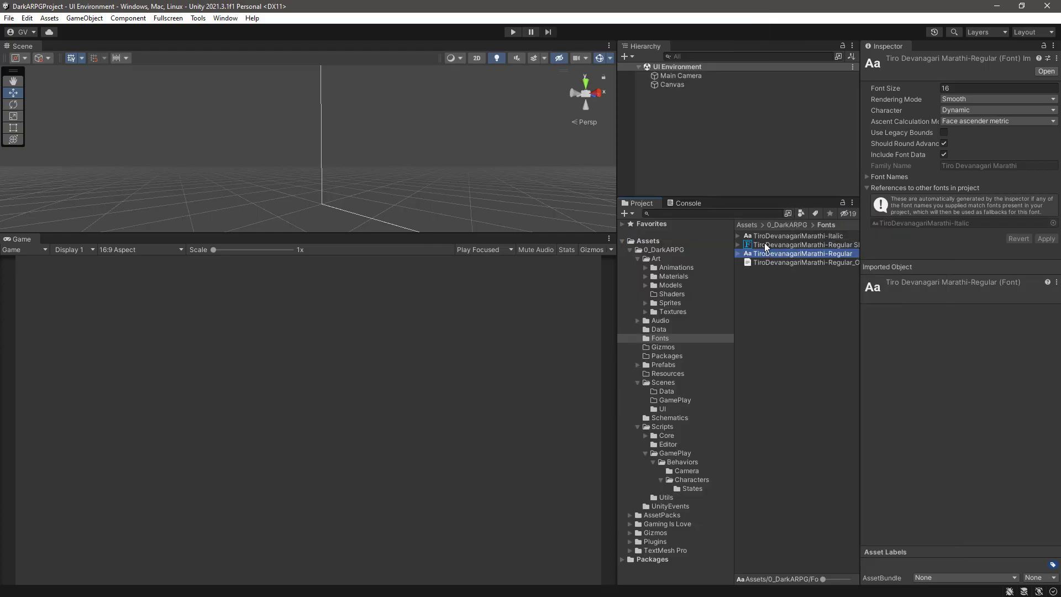
{"action": "left_click", "coordinate": [764, 244]}
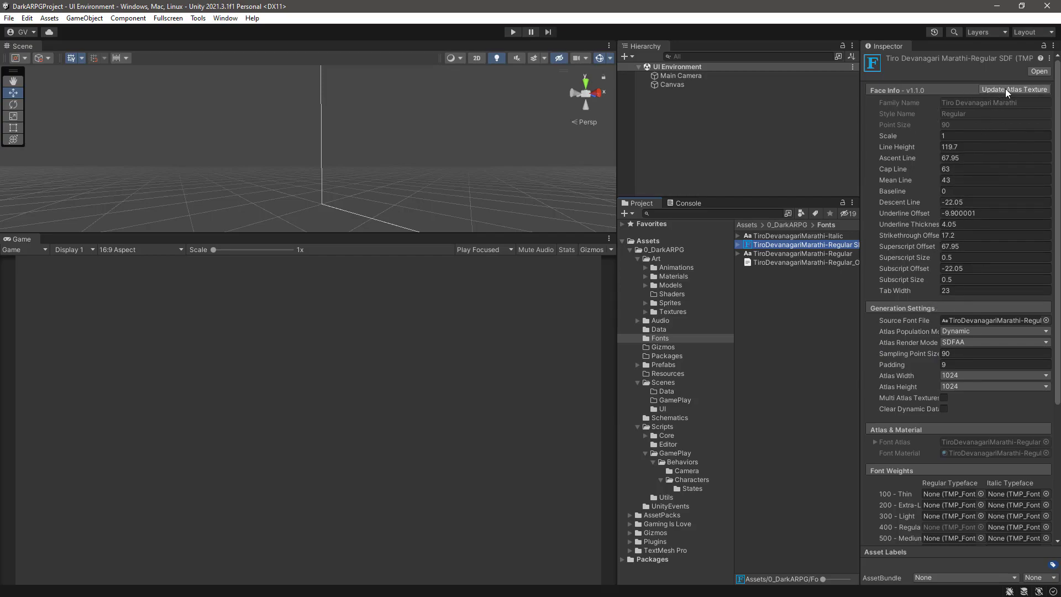
{"action": "scroll", "coordinate": [975, 204], "scroll_direction": "down", "scroll_amount": 3}
{"action": "scroll", "coordinate": [975, 204], "scroll_direction": "down", "scroll_amount": 1}
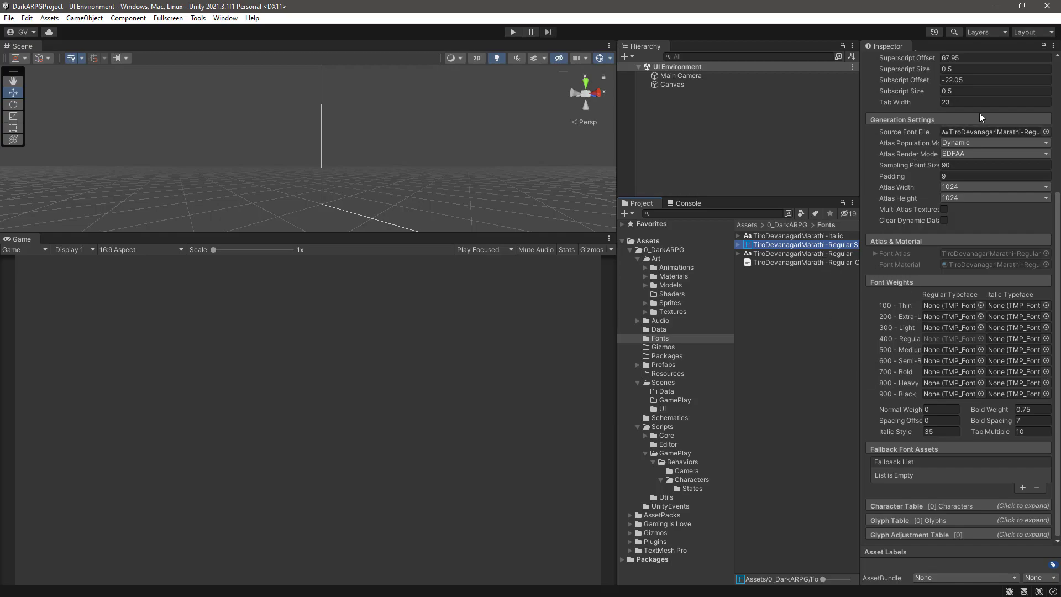
Step: Open the Regular SDF font asset's atlas texture update to check its Font Asset Creator settings, and close it
{"action": "scroll", "coordinate": [967, 132], "scroll_direction": "up", "scroll_amount": 3}
{"action": "scroll", "coordinate": [1011, 84], "scroll_direction": "up", "scroll_amount": 1}
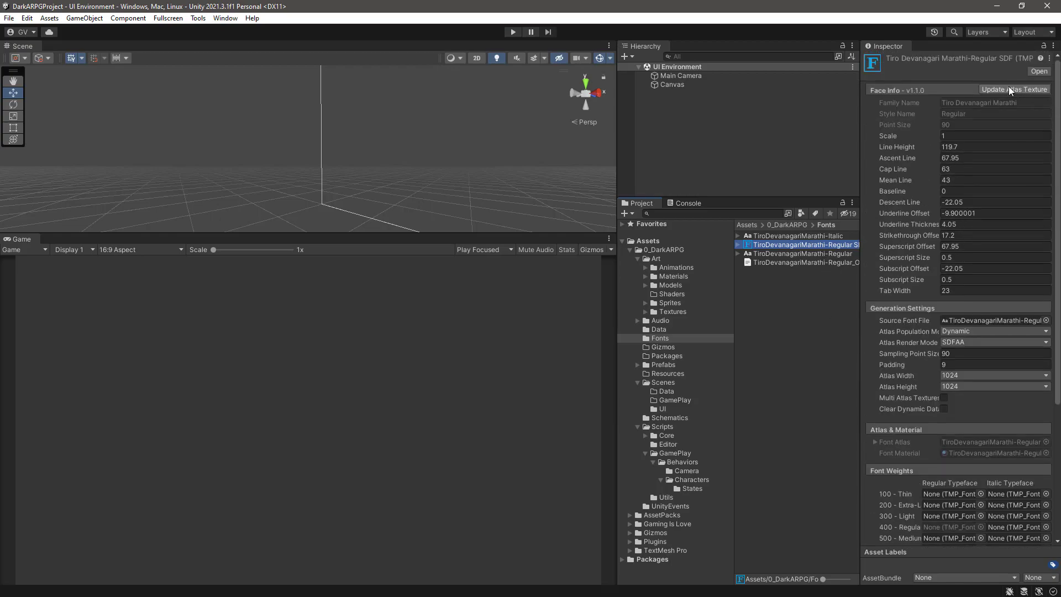
{"action": "left_click", "coordinate": [1005, 89]}
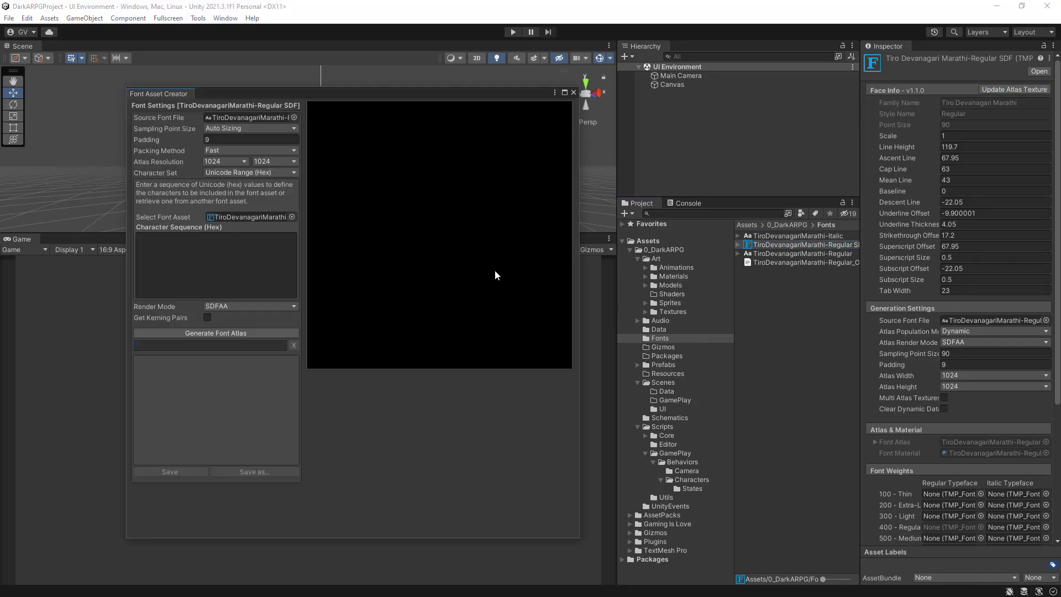
{"action": "left_click", "coordinate": [573, 93]}
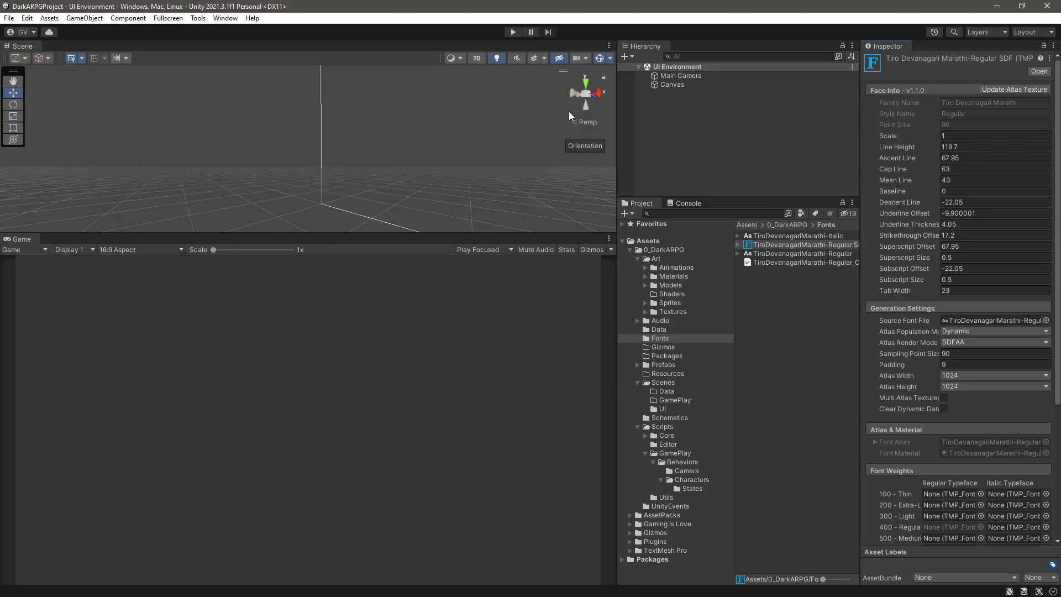
Step: Create a TextMeshPro font asset from the TiroDevanagariMarathi-Italic font
{"action": "left_click", "coordinate": [775, 236]}
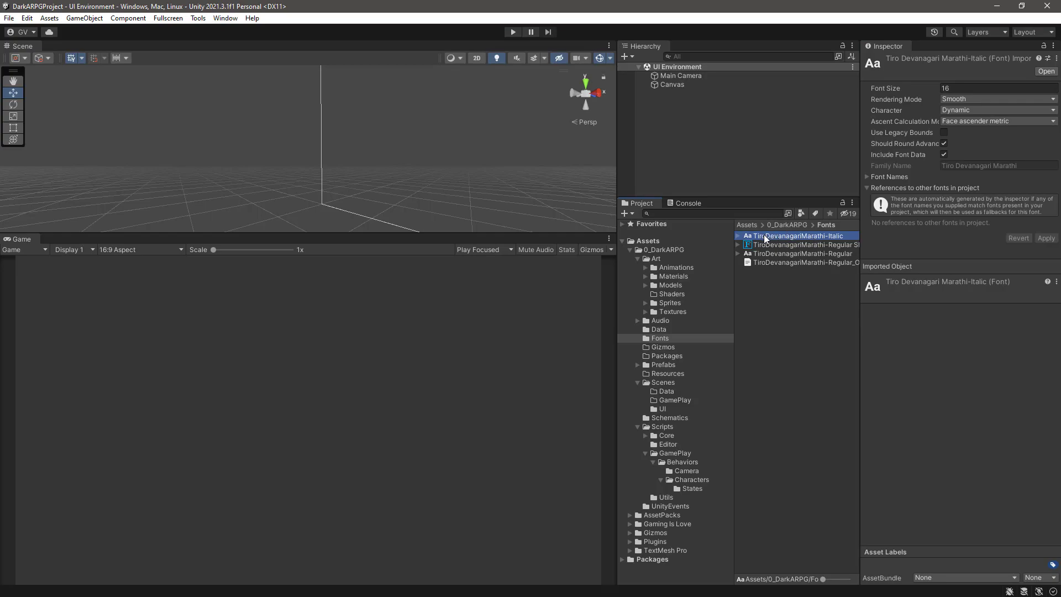
{"action": "right_click", "coordinate": [765, 237]}
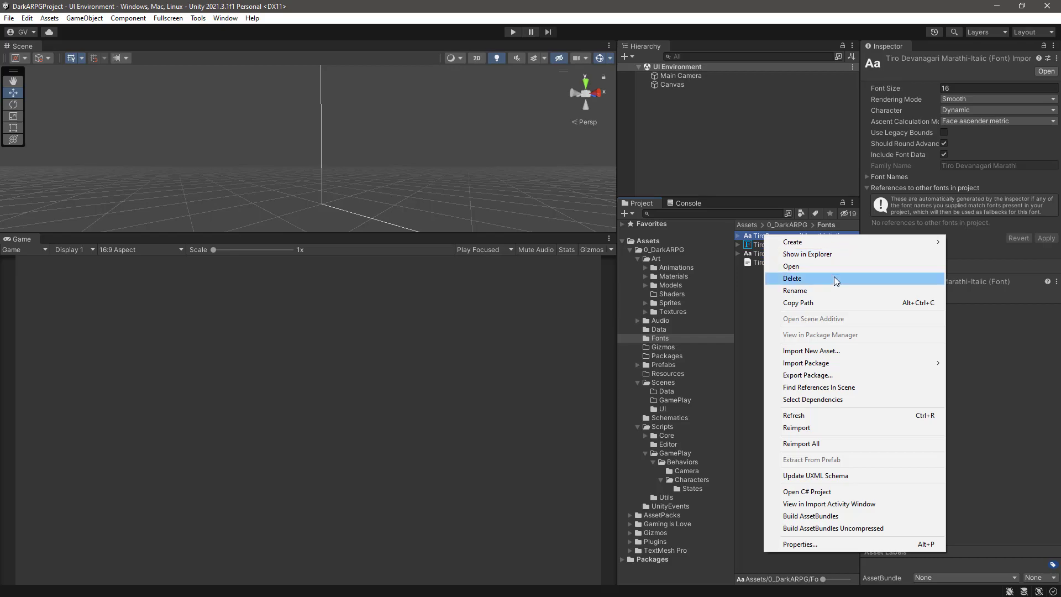
{"action": "mouse_move", "coordinate": [827, 241]}
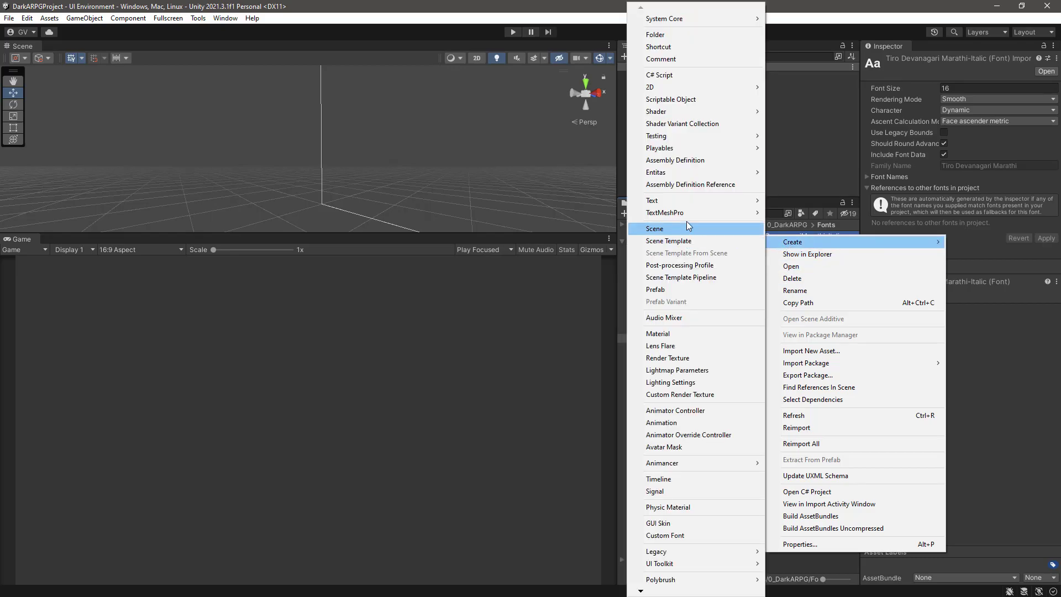
{"action": "mouse_move", "coordinate": [690, 213]}
{"action": "left_click", "coordinate": [792, 214]}
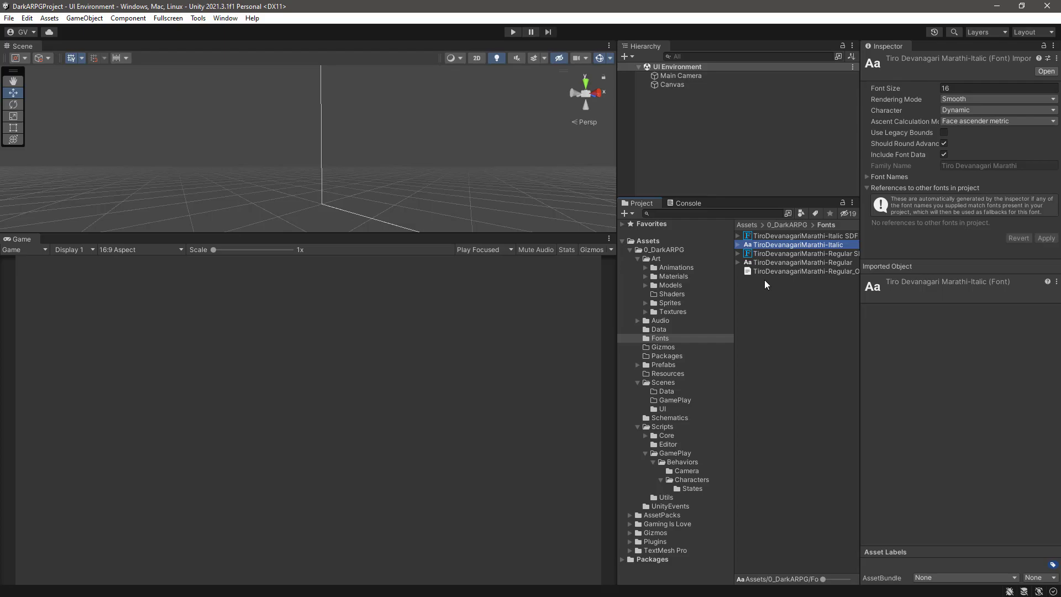
Step: Widen the project browser and inspect the atlas texture inside the TiroDevanagariMarathi-Regular SDF asset
{"action": "left_click", "coordinate": [775, 254]}
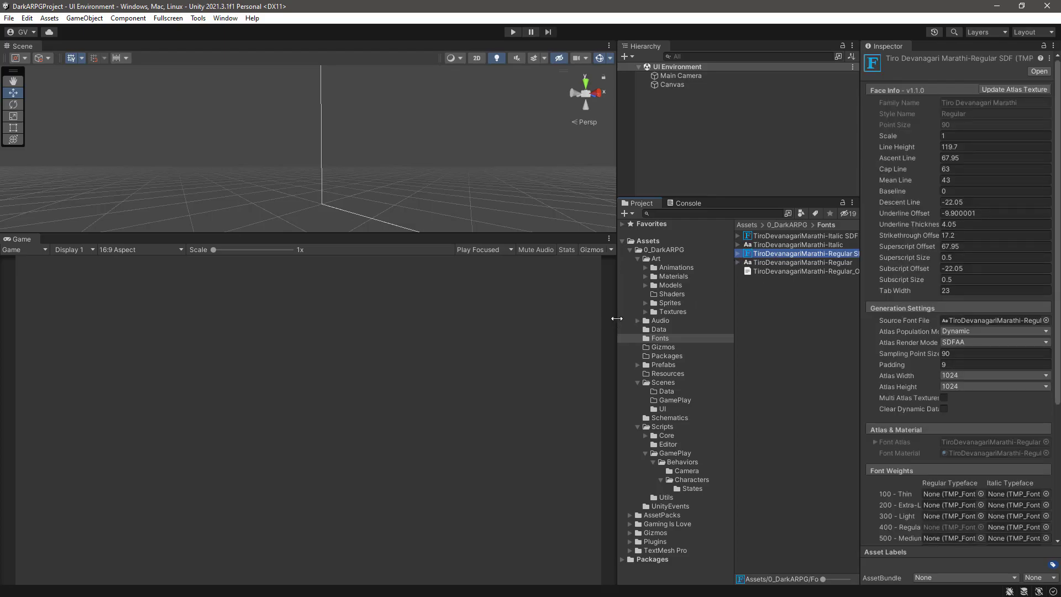
{"action": "left_click_drag", "start_coordinate": [614, 320], "coordinate": [561, 325]}
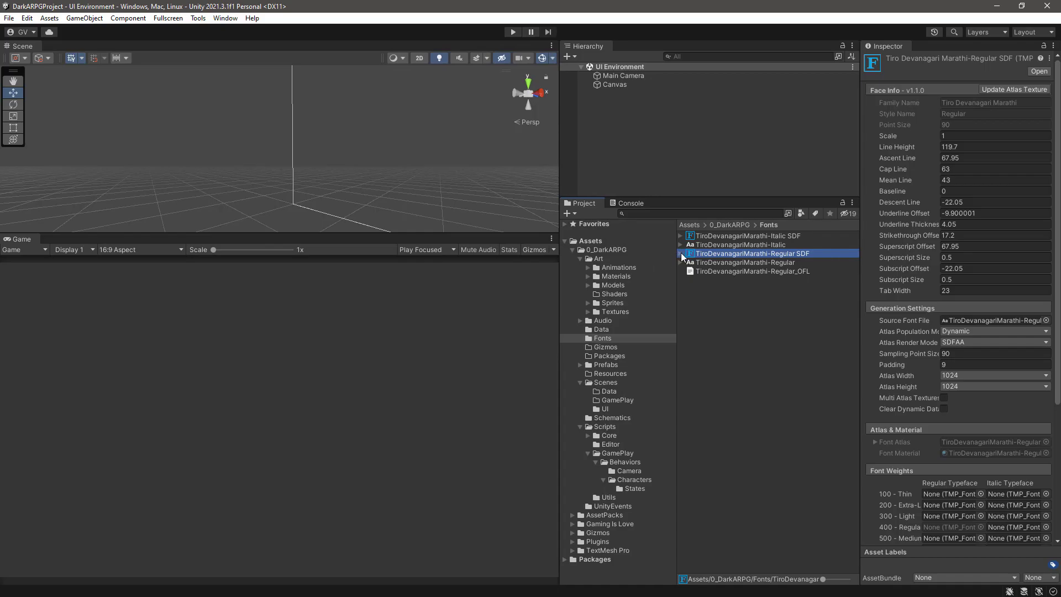
{"action": "left_click", "coordinate": [680, 253]}
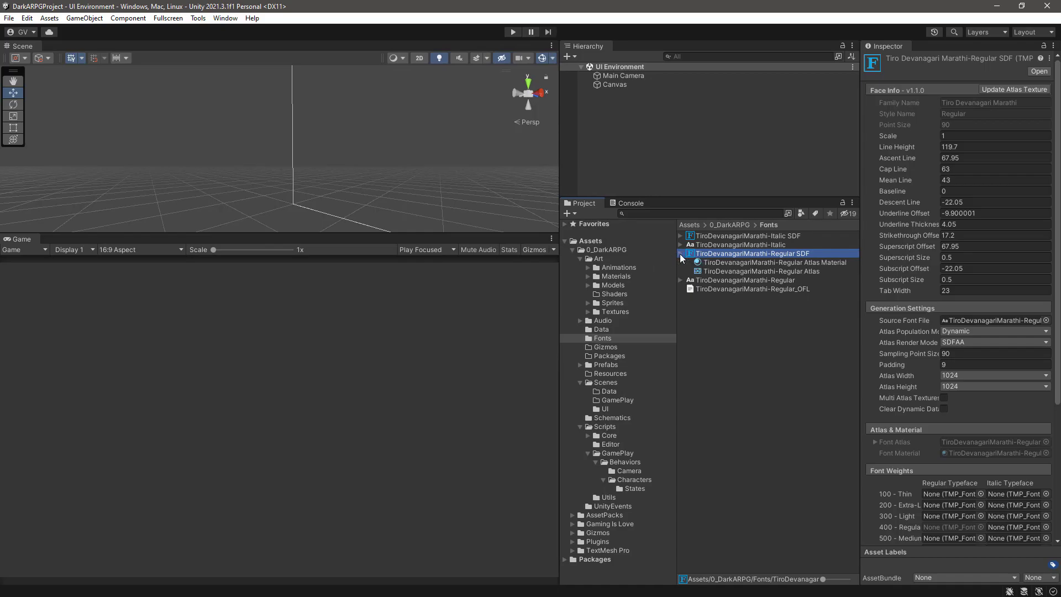
{"action": "left_click", "coordinate": [721, 272]}
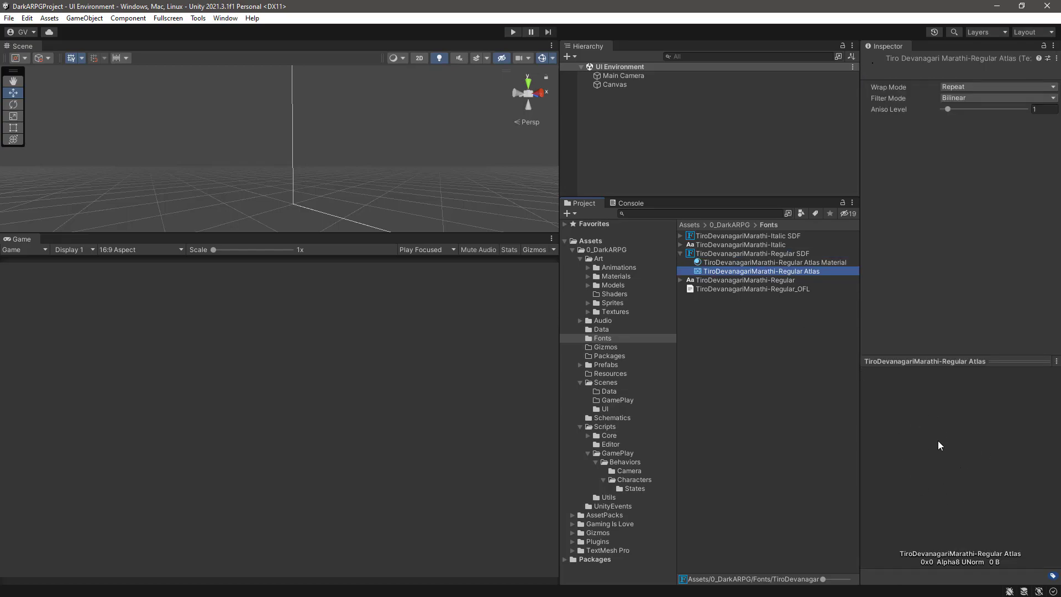
{"action": "left_click", "coordinate": [681, 254]}
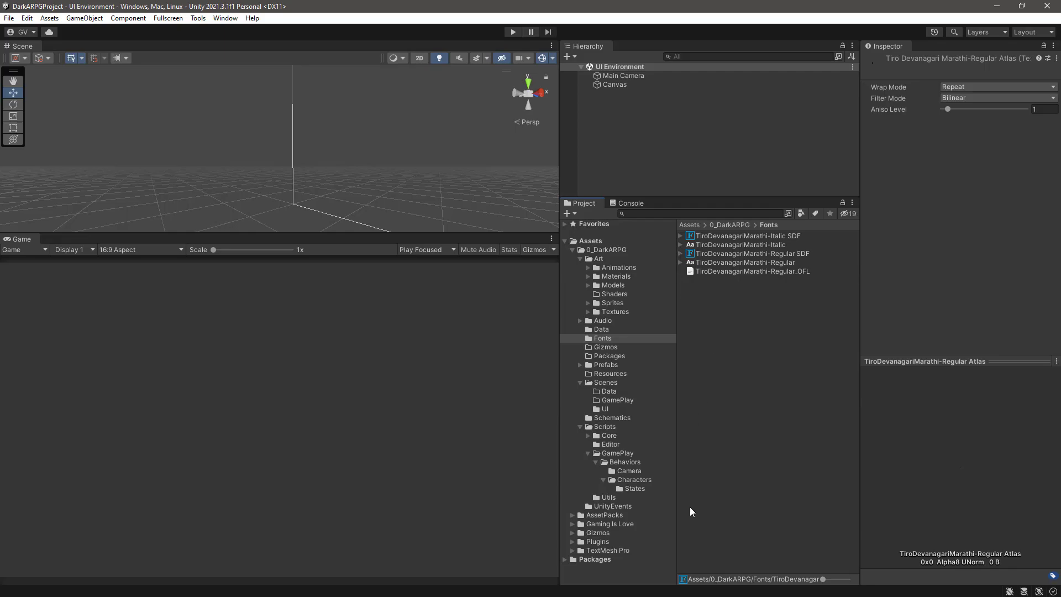
Step: Set the Default Font Asset in TextMesh Pro's TMP Settings to TiroDevanagariMarathi-Regular SDF from 0_DarkARPG/Fonts
{"action": "left_click", "coordinate": [572, 550]}
{"action": "scroll", "coordinate": [635, 514], "scroll_direction": "down", "scroll_amount": 2}
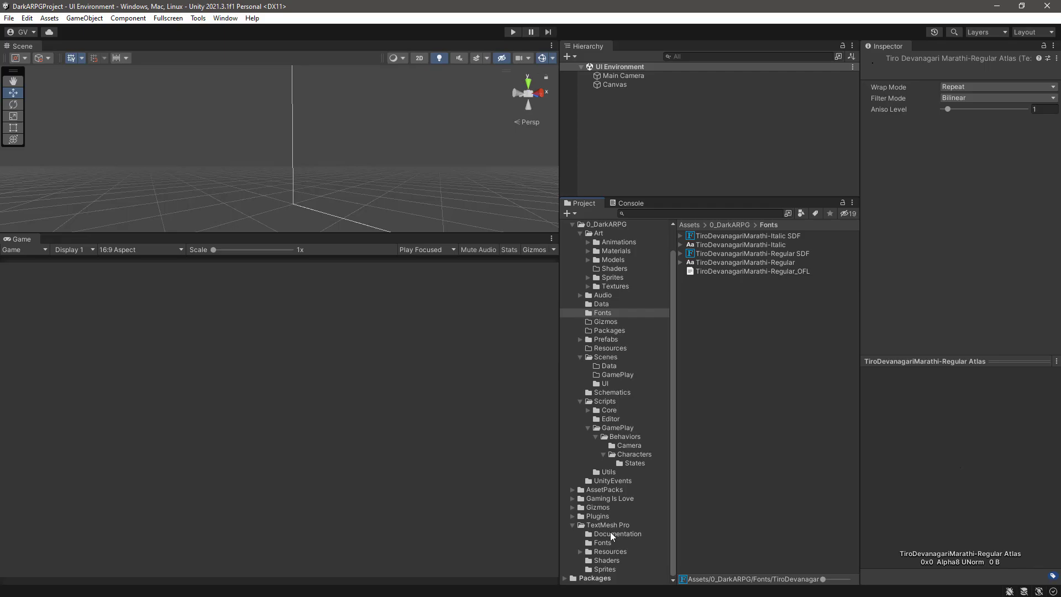
{"action": "left_click", "coordinate": [604, 550]}
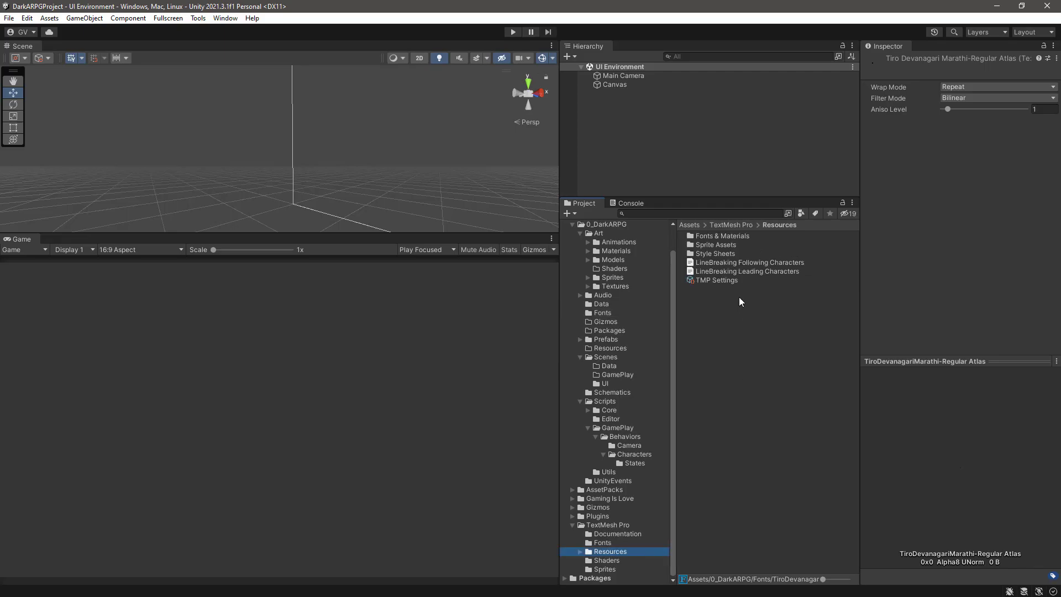
{"action": "left_click", "coordinate": [707, 280]}
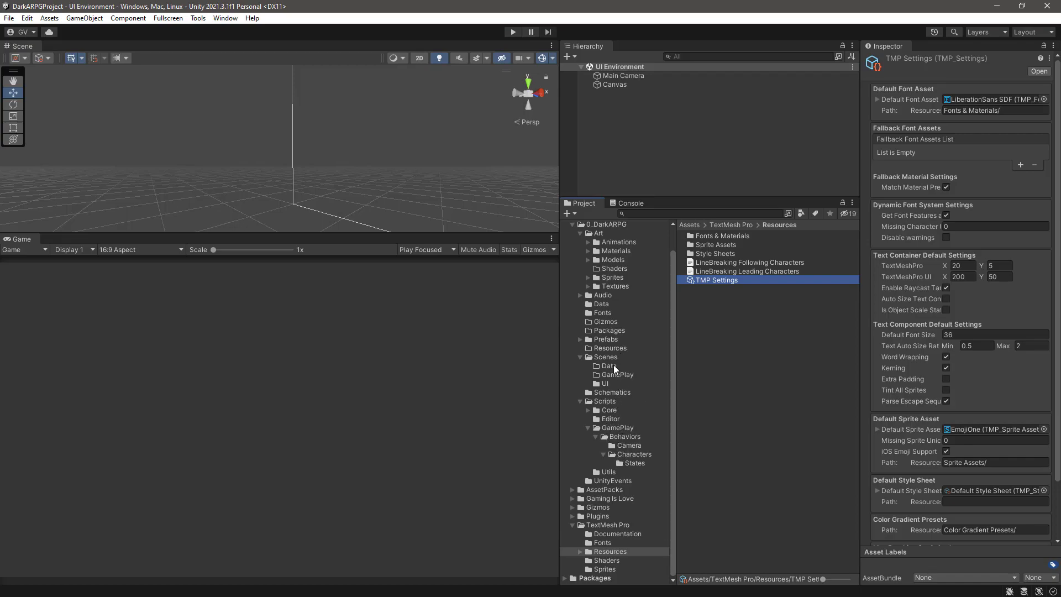
{"action": "left_click", "coordinate": [610, 311]}
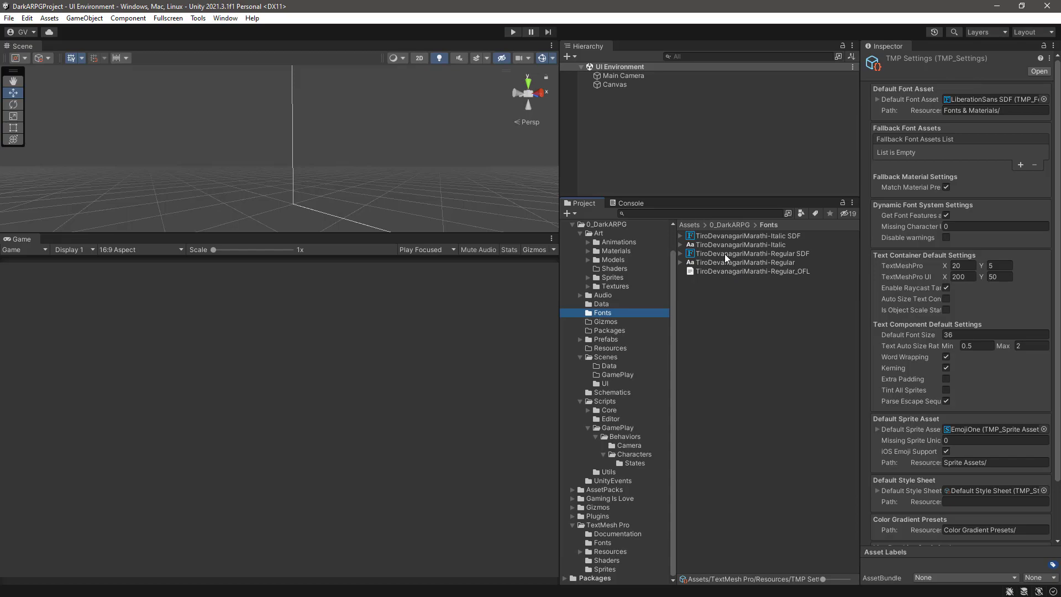
{"action": "left_click_drag", "start_coordinate": [724, 254], "coordinate": [960, 99]}
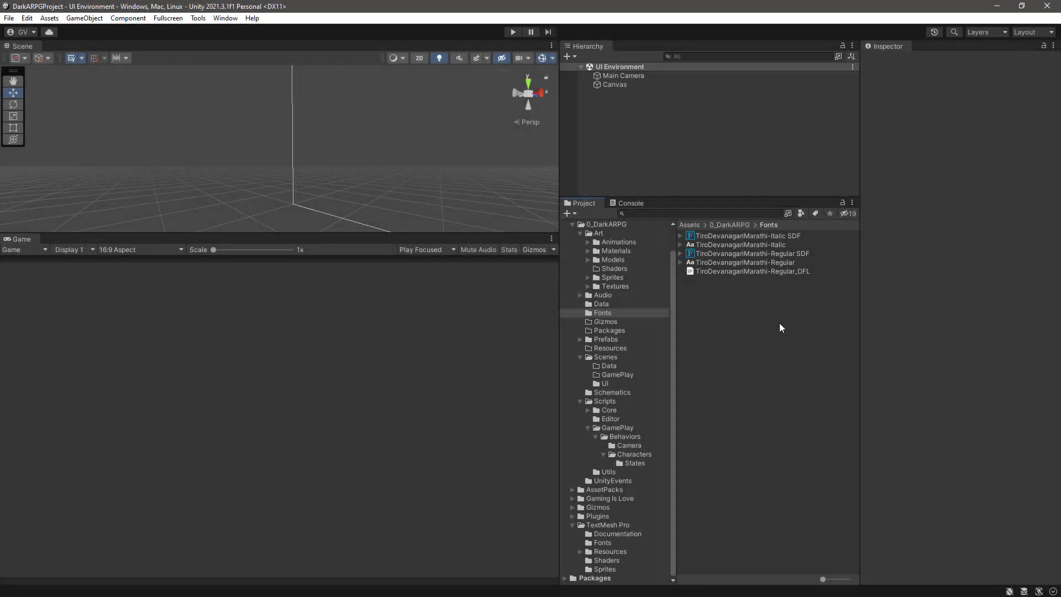
Step: Add a Makinom UI Box Scroll Vertical with Title (TextMeshPro) as a child of the Canvas
{"action": "left_click", "coordinate": [611, 84]}
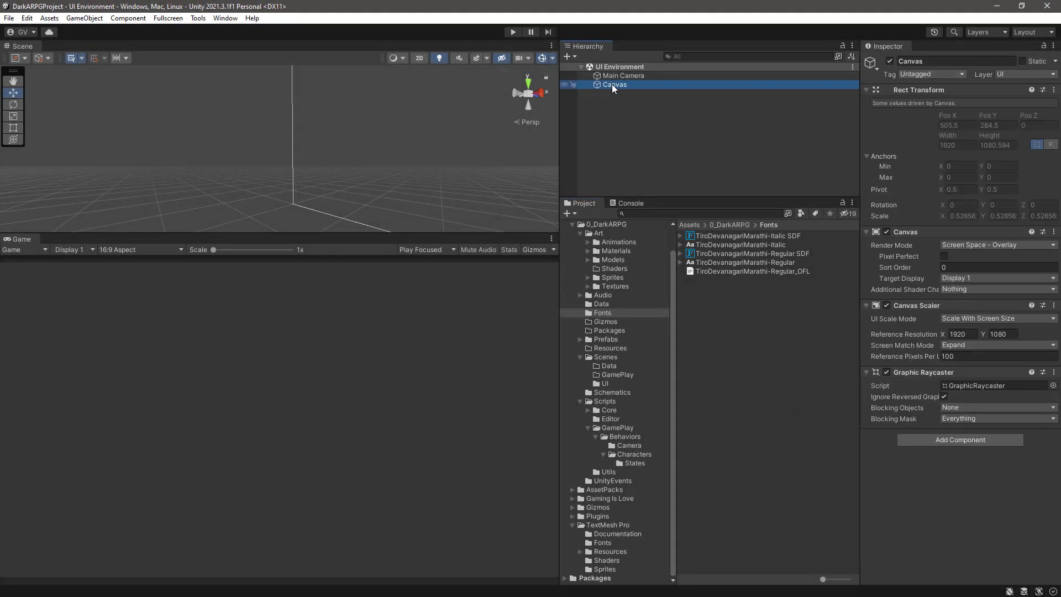
{"action": "right_click", "coordinate": [612, 84]}
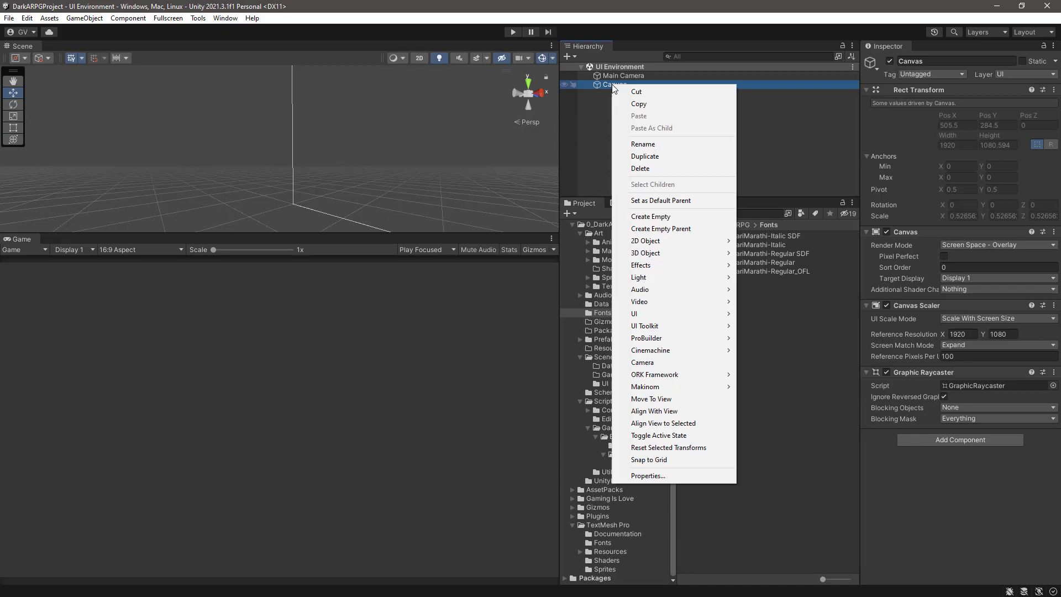
{"action": "mouse_move", "coordinate": [663, 389]}
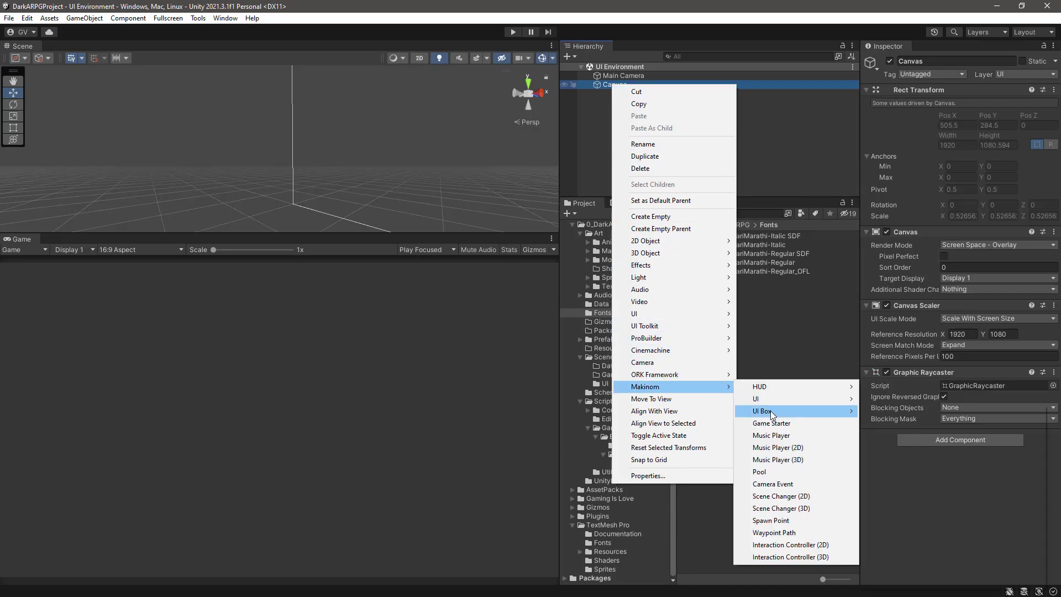
{"action": "mouse_move", "coordinate": [803, 415]}
{"action": "mouse_move", "coordinate": [909, 410]}
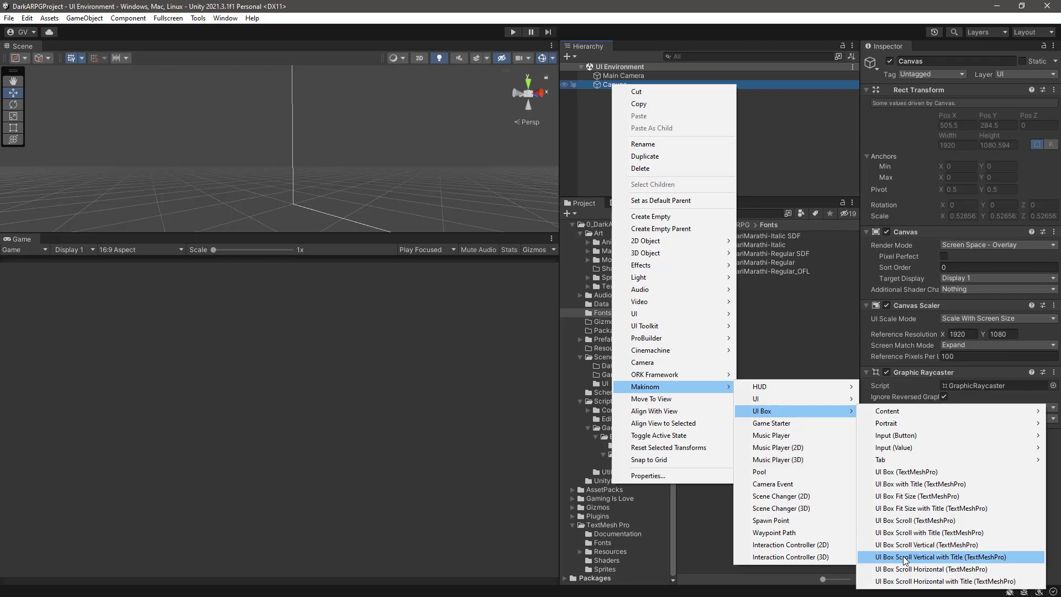
{"action": "left_click", "coordinate": [963, 559]}
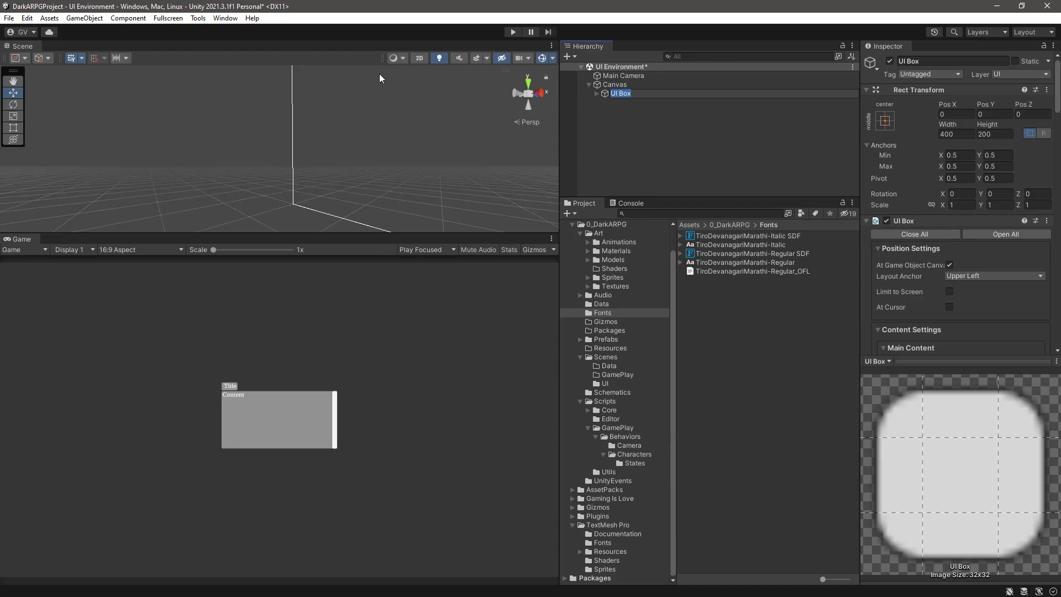
Step: Switch the Scene view to 2D, enlarge it and frame the UI Box in it
{"action": "left_click", "coordinate": [419, 58]}
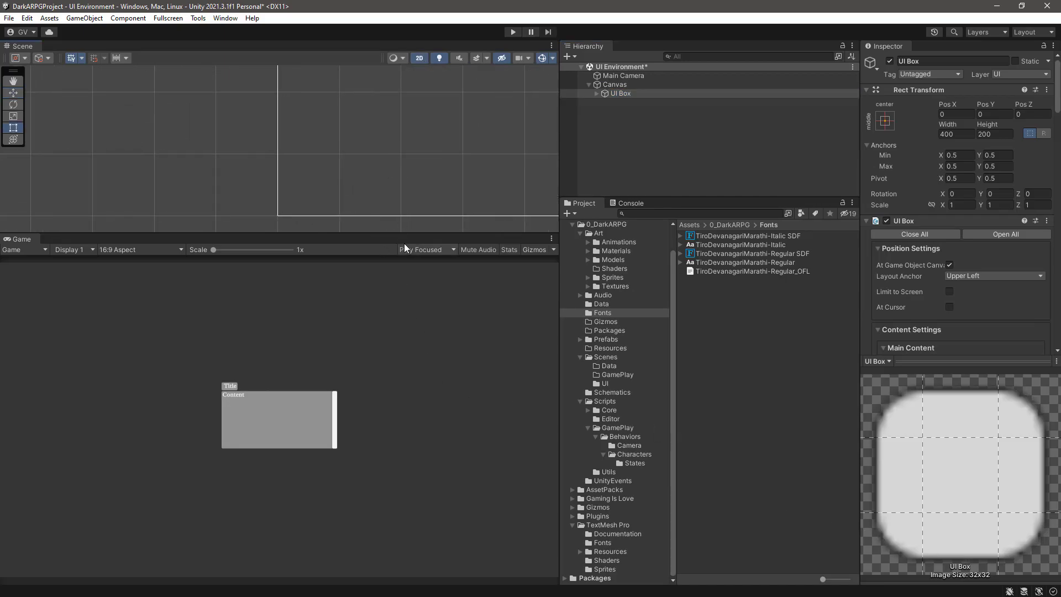
{"action": "left_click_drag", "start_coordinate": [412, 233], "coordinate": [404, 348]}
{"action": "middle_click_drag", "start_coordinate": [416, 185], "coordinate": [258, 239]}
{"action": "scroll", "coordinate": [296, 229], "scroll_direction": "down", "scroll_amount": 7}
{"action": "left_click", "coordinate": [621, 94]}
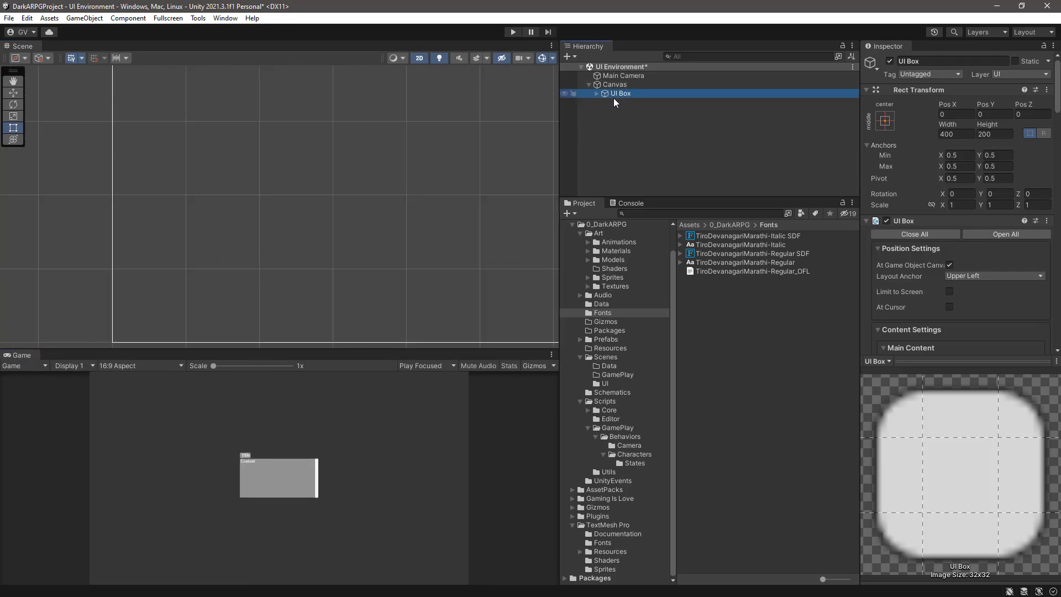
{"action": "key", "text": "f"}
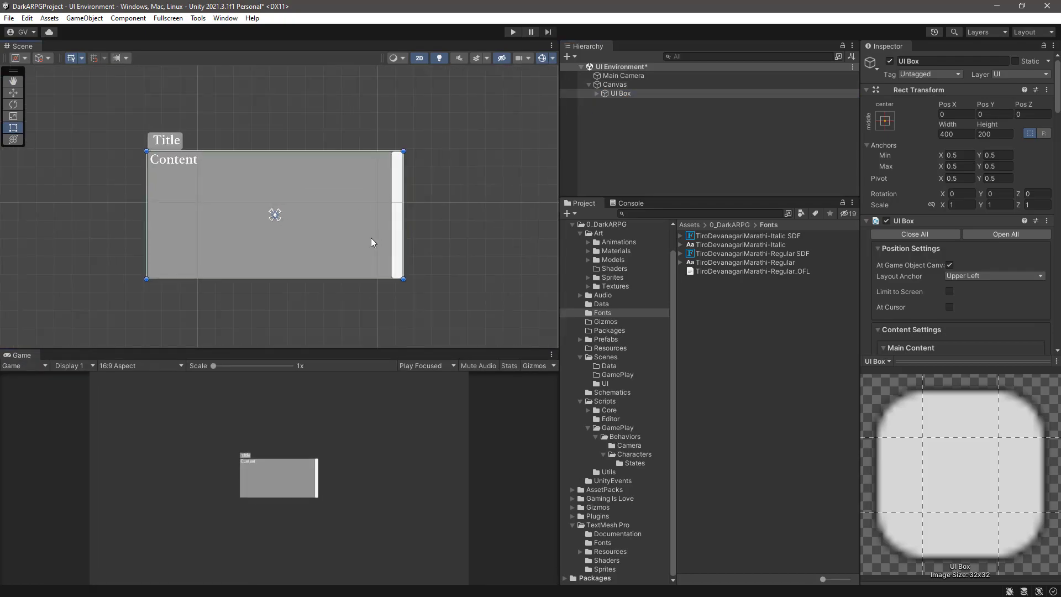
{"action": "scroll", "coordinate": [370, 243], "scroll_direction": "up", "scroll_amount": 2}
{"action": "middle_click_drag", "start_coordinate": [345, 246], "coordinate": [390, 250]}
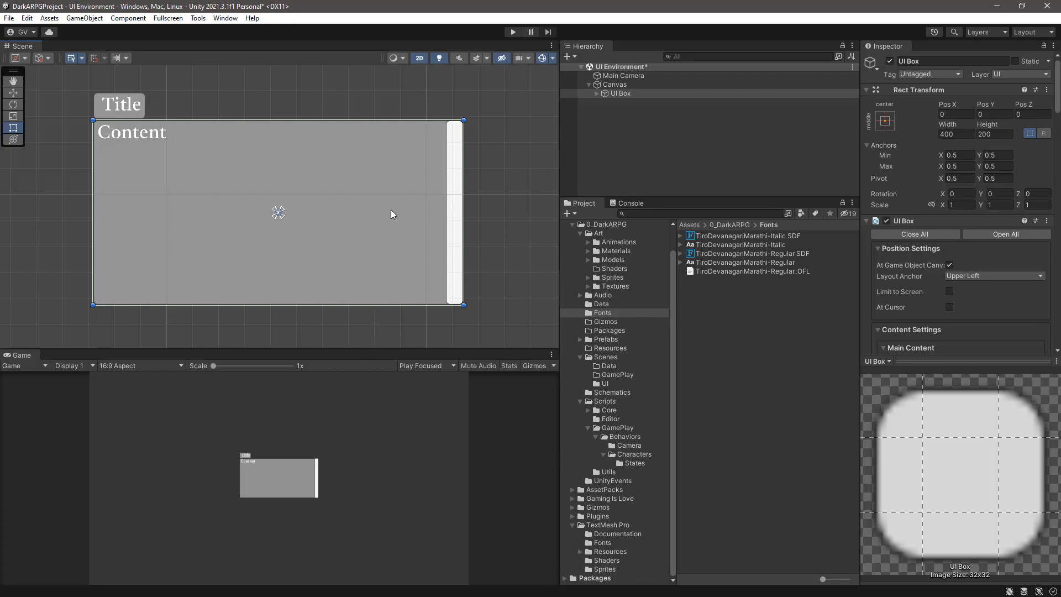
{"action": "left_click_drag", "start_coordinate": [466, 349], "coordinate": [456, 343]}
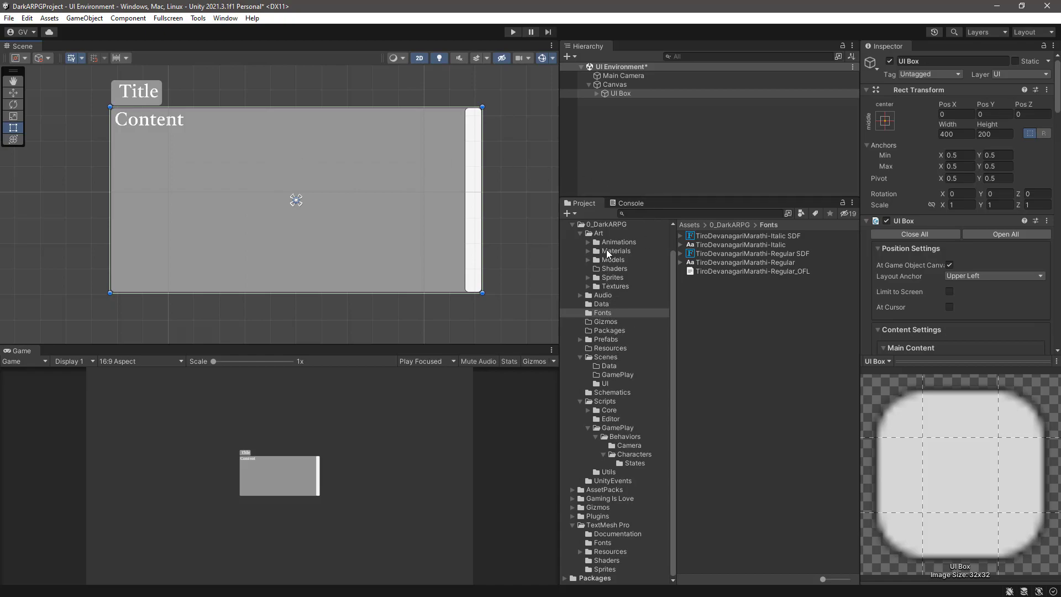
Step: Create a Defaults folder inside 0_DarkARPG/Prefabs/UI and save the Canvas's UI Box as a prefab in it
{"action": "left_click", "coordinate": [606, 341]}
{"action": "left_click", "coordinate": [579, 340]}
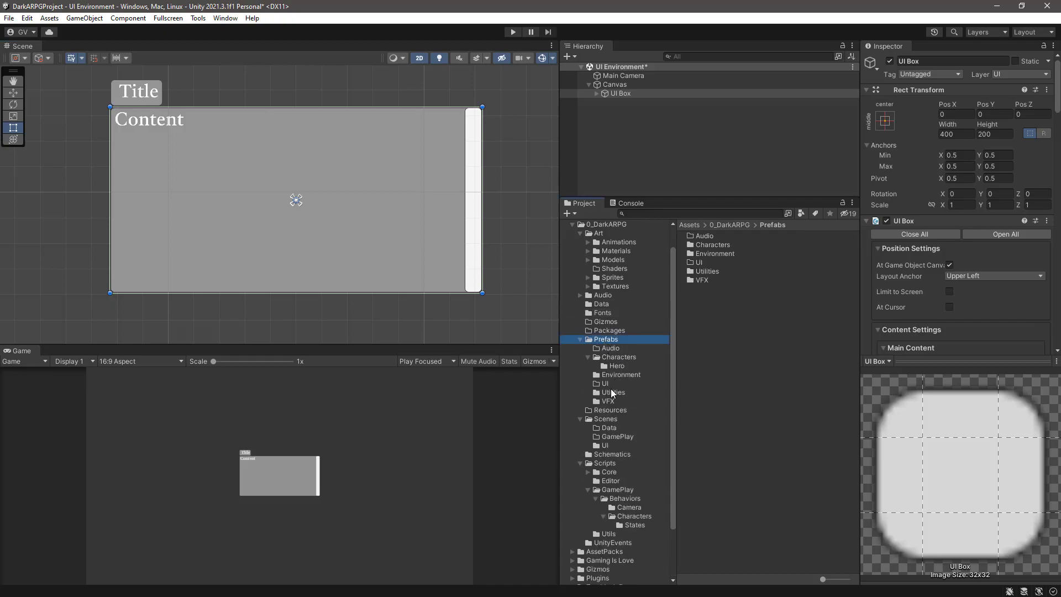
{"action": "left_click", "coordinate": [605, 385]}
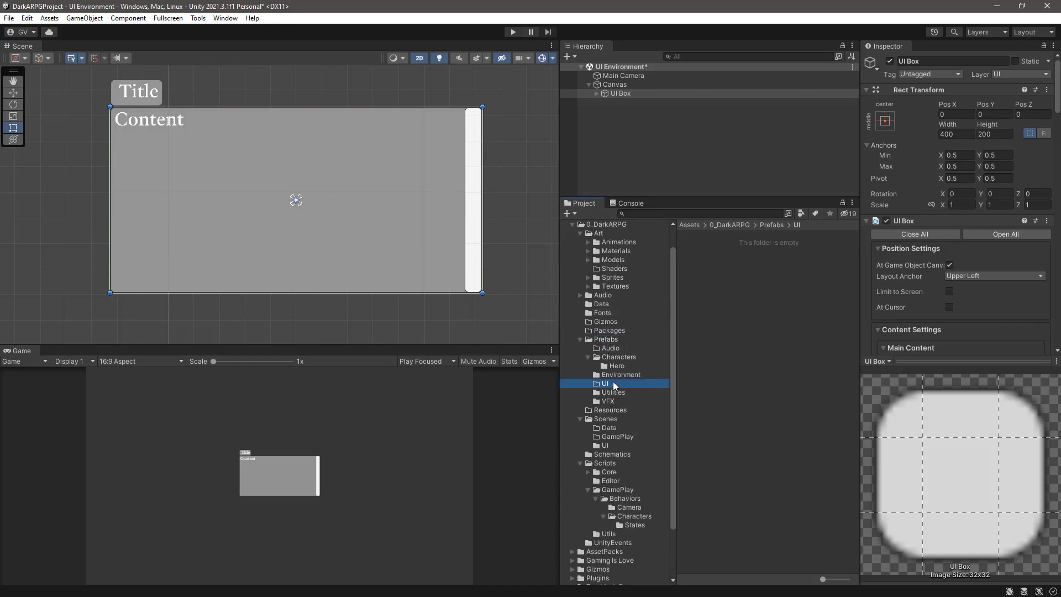
{"action": "right_click", "coordinate": [712, 278]}
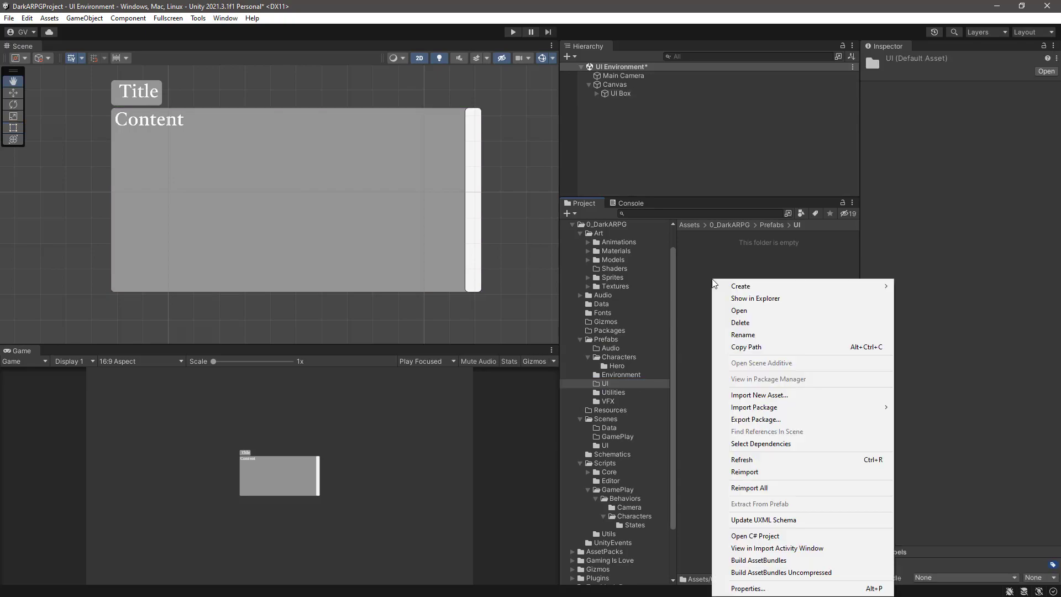
{"action": "mouse_move", "coordinate": [749, 289]}
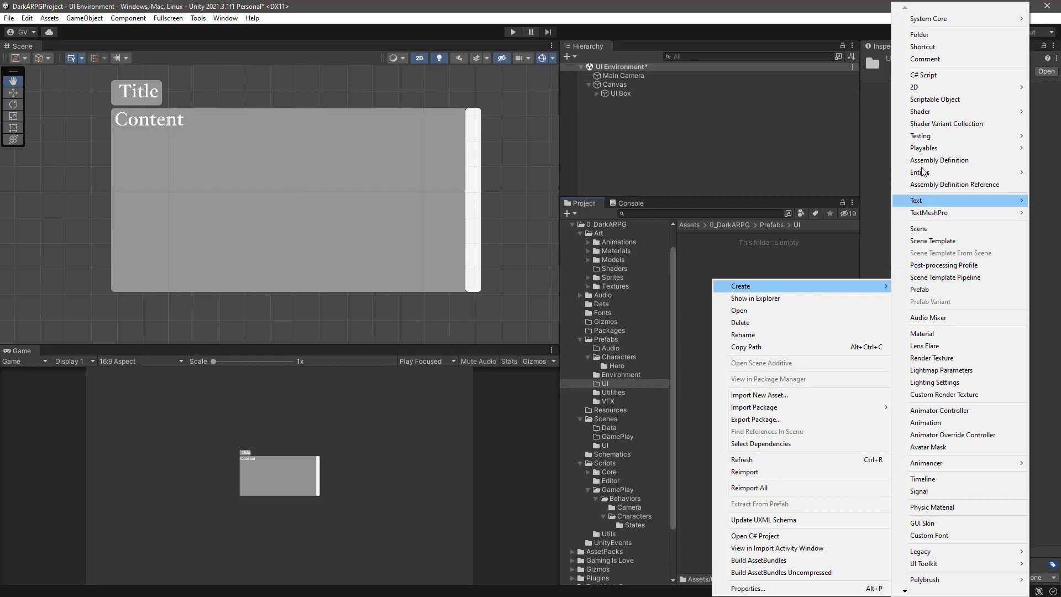
{"action": "left_click", "coordinate": [937, 36]}
{"action": "type", "text": "Defaults"}
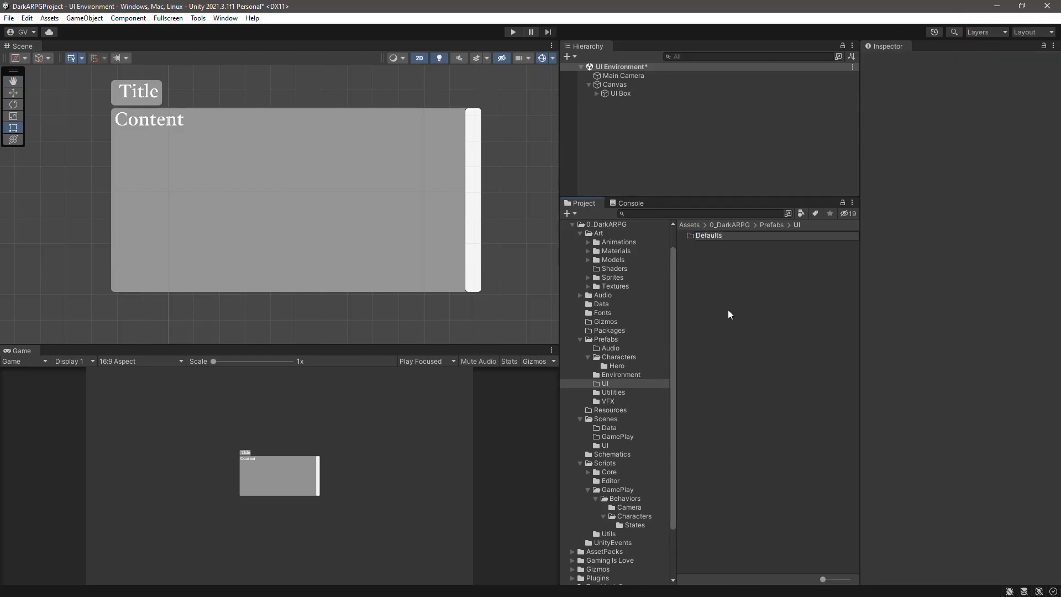
{"action": "key", "text": "Return"}
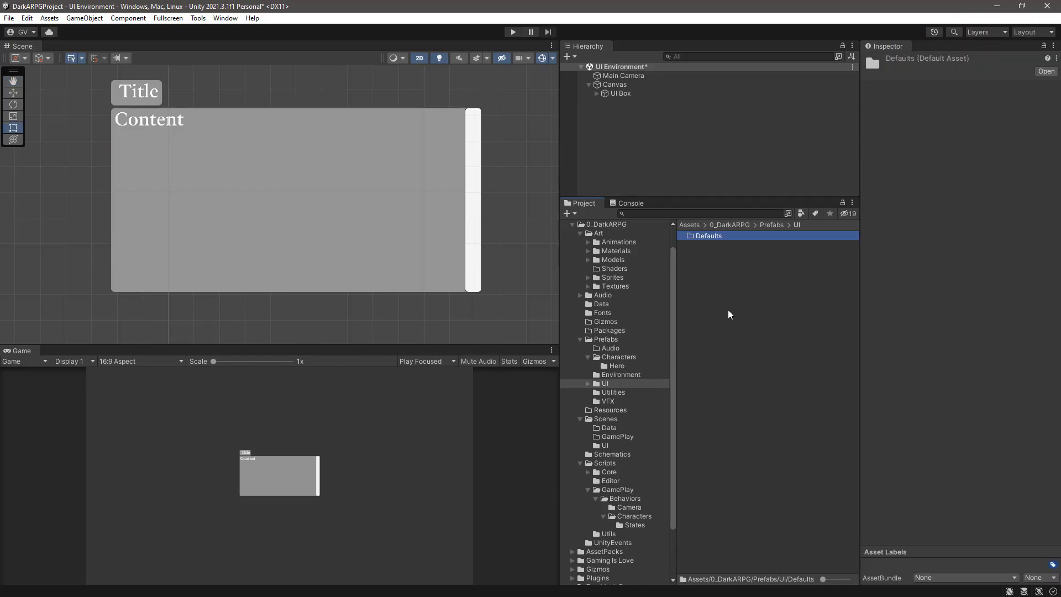
{"action": "double_click", "coordinate": [706, 237]}
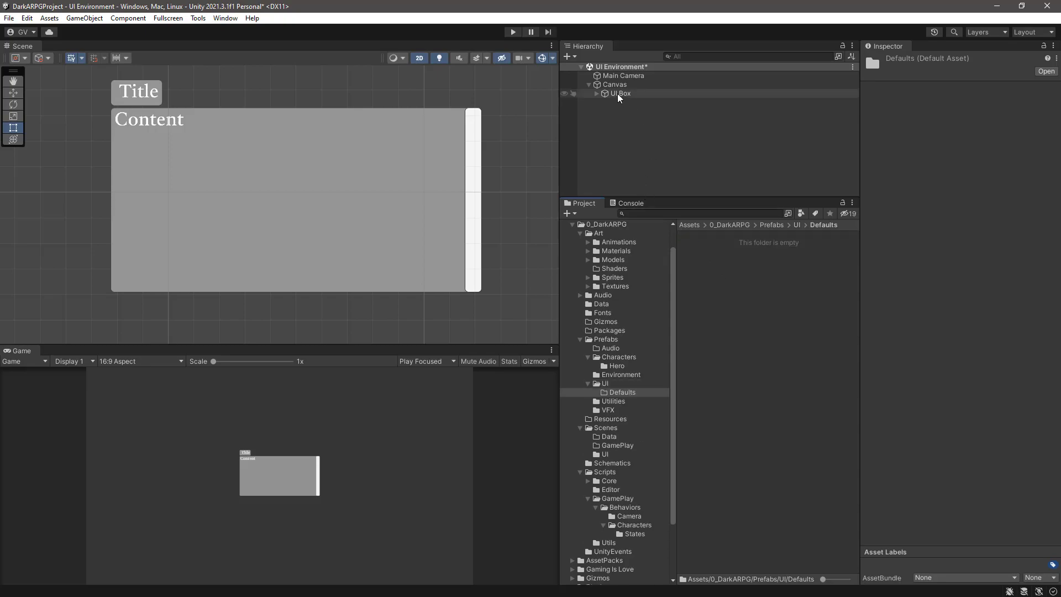
{"action": "left_click_drag", "start_coordinate": [609, 92], "coordinate": [709, 257]}
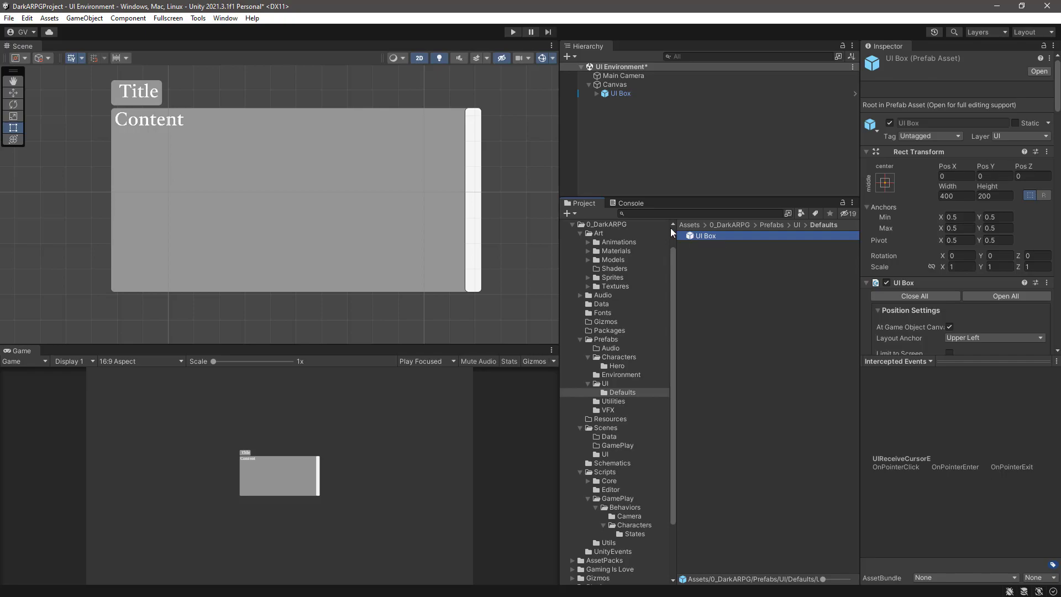
Step: In the Makinom editor, assign the UI Box prefab from Defaults as the Default UI Box's UI Box Prefab and save the settings
{"action": "left_click", "coordinate": [226, 18]}
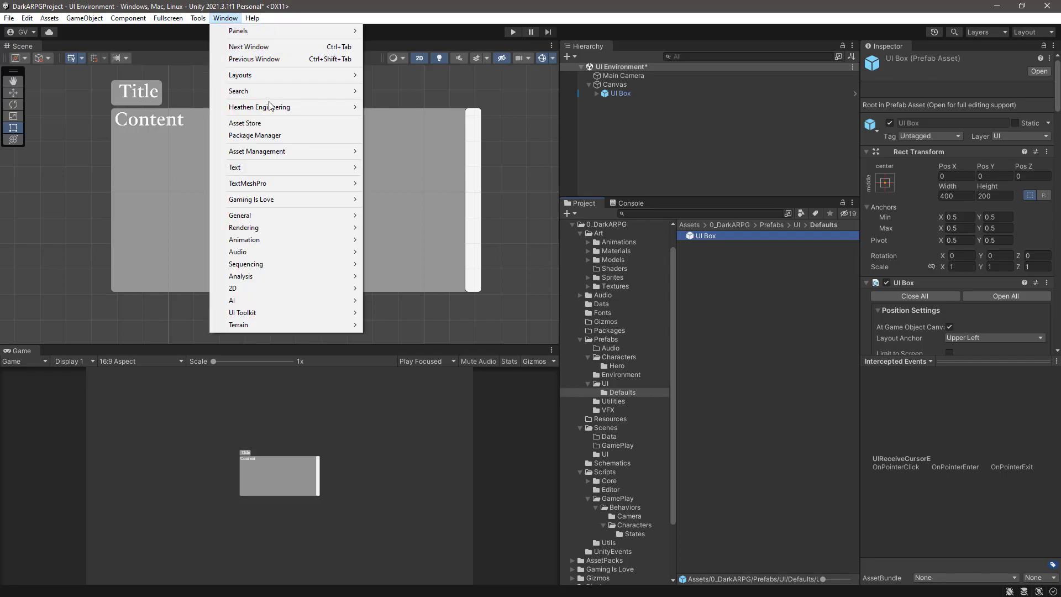
{"action": "mouse_move", "coordinate": [304, 201]}
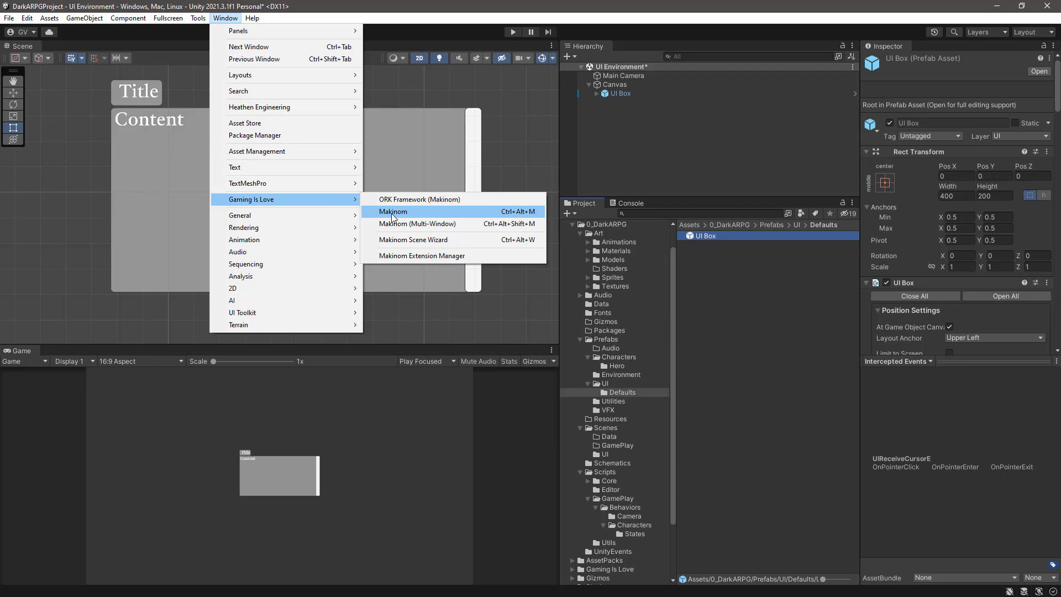
{"action": "left_click", "coordinate": [391, 213]}
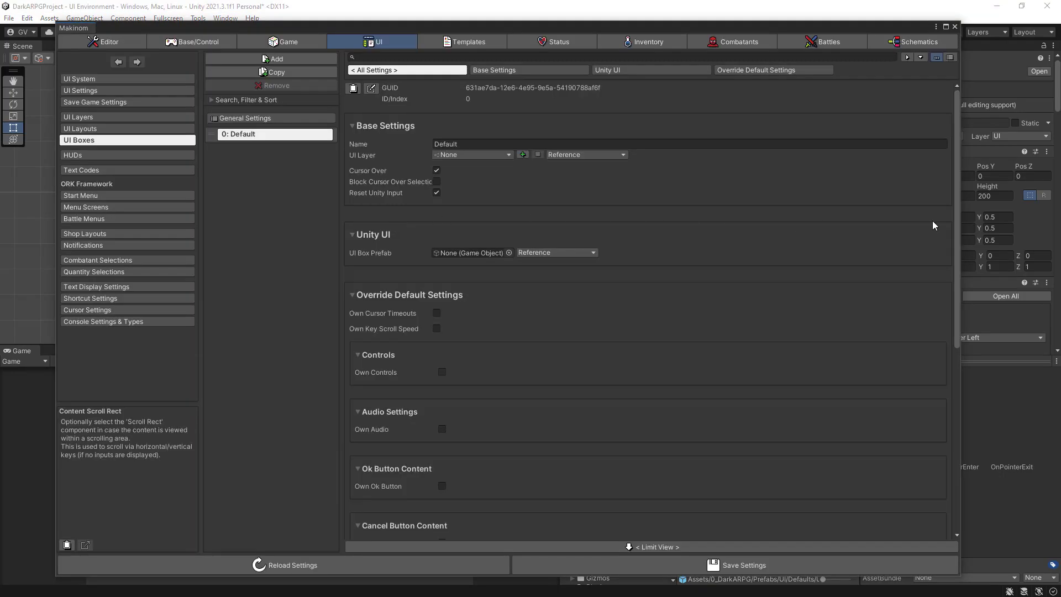
{"action": "left_click_drag", "start_coordinate": [960, 224], "coordinate": [722, 216]}
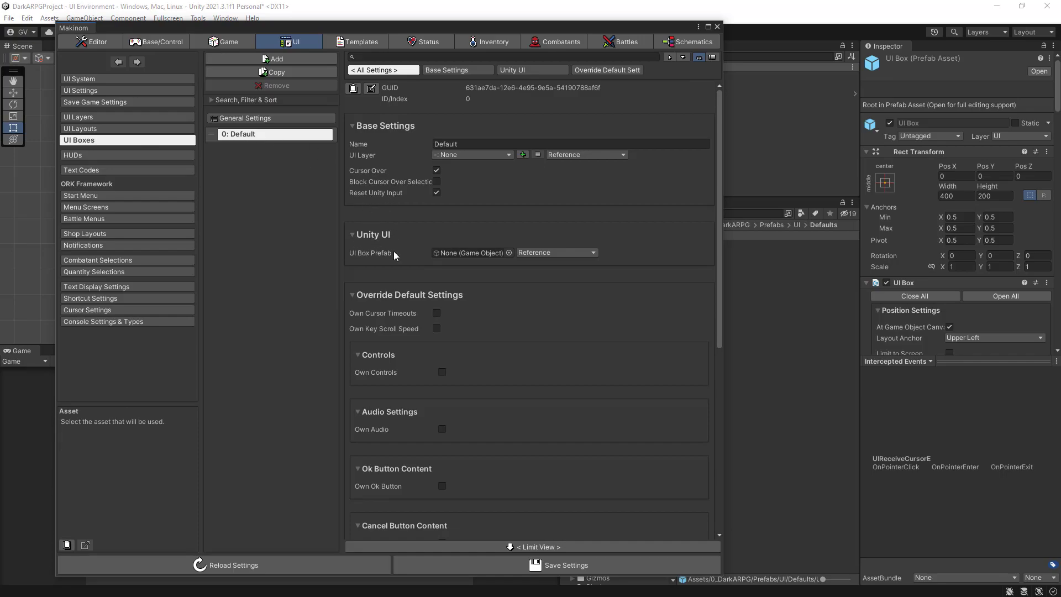
{"action": "left_click_drag", "start_coordinate": [722, 272], "coordinate": [644, 268]}
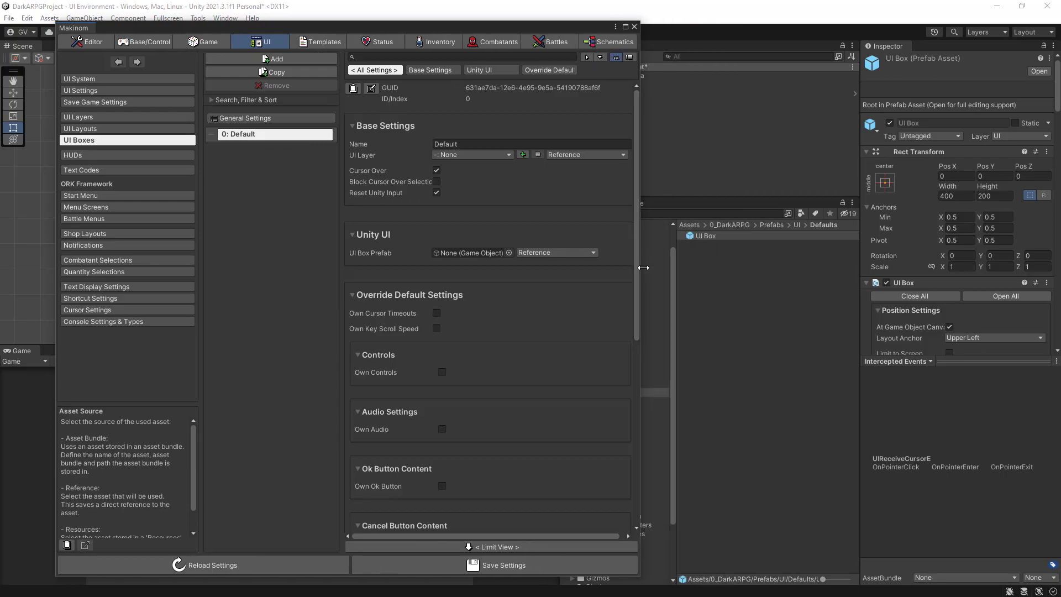
{"action": "left_click_drag", "start_coordinate": [691, 236], "coordinate": [466, 254]}
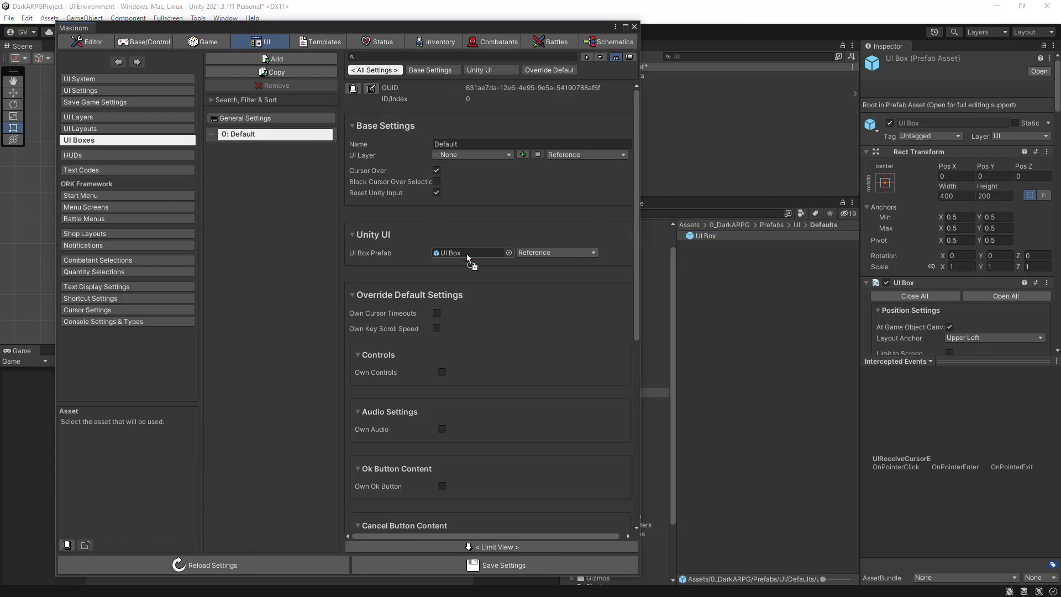
{"action": "left_click", "coordinate": [475, 566]}
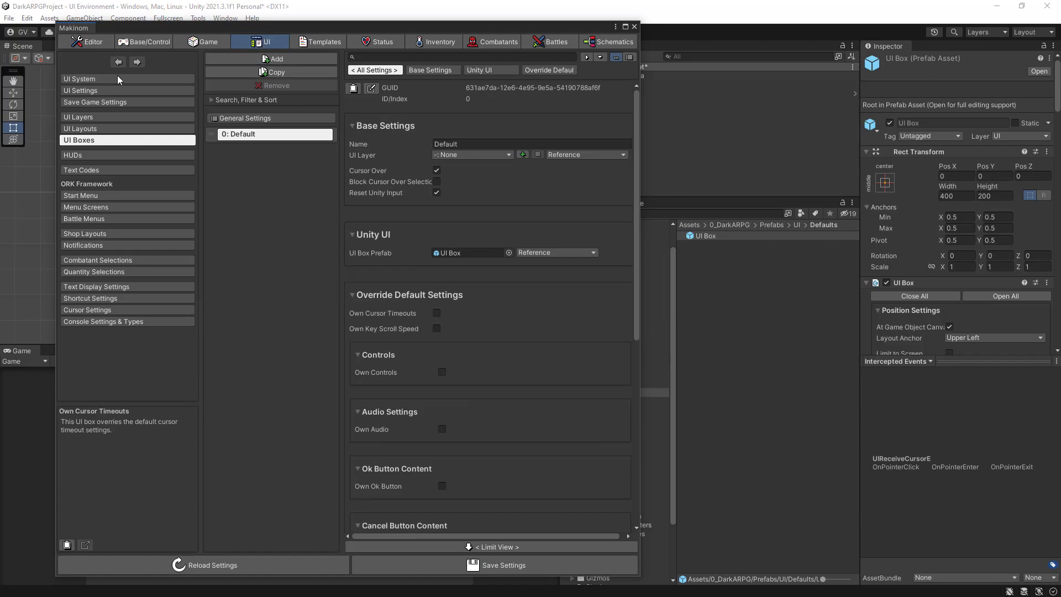
Step: Review the Default UI Prefabs slots in Makinom's UI System settings and close the editor
{"action": "left_click", "coordinate": [92, 79]}
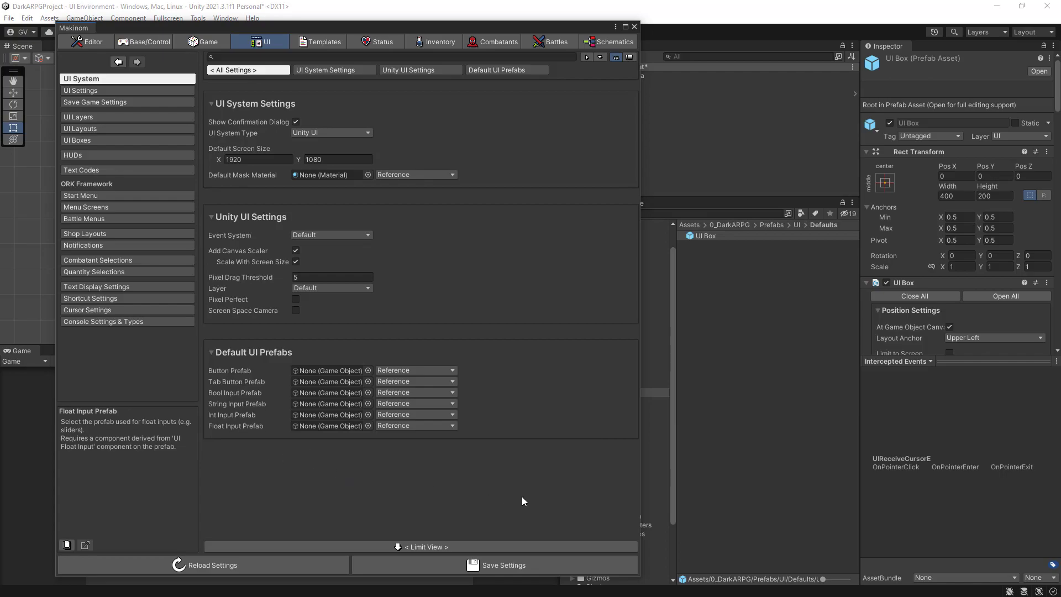
{"action": "left_click", "coordinate": [635, 27]}
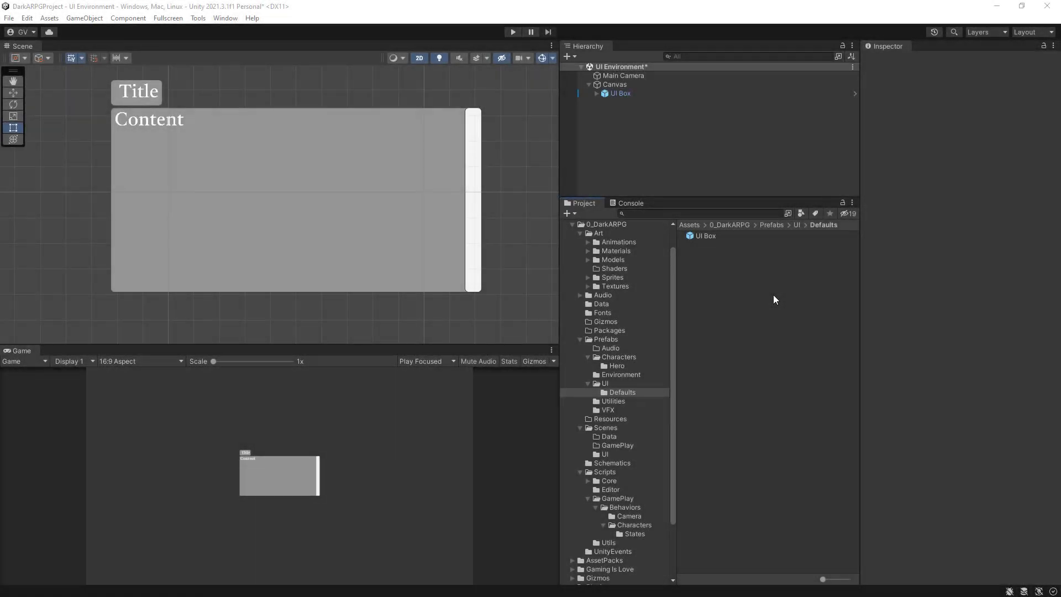
Step: Replace the Canvas's UI Box with a Makinom Empty Button (no content or image)
{"action": "left_click", "coordinate": [625, 95]}
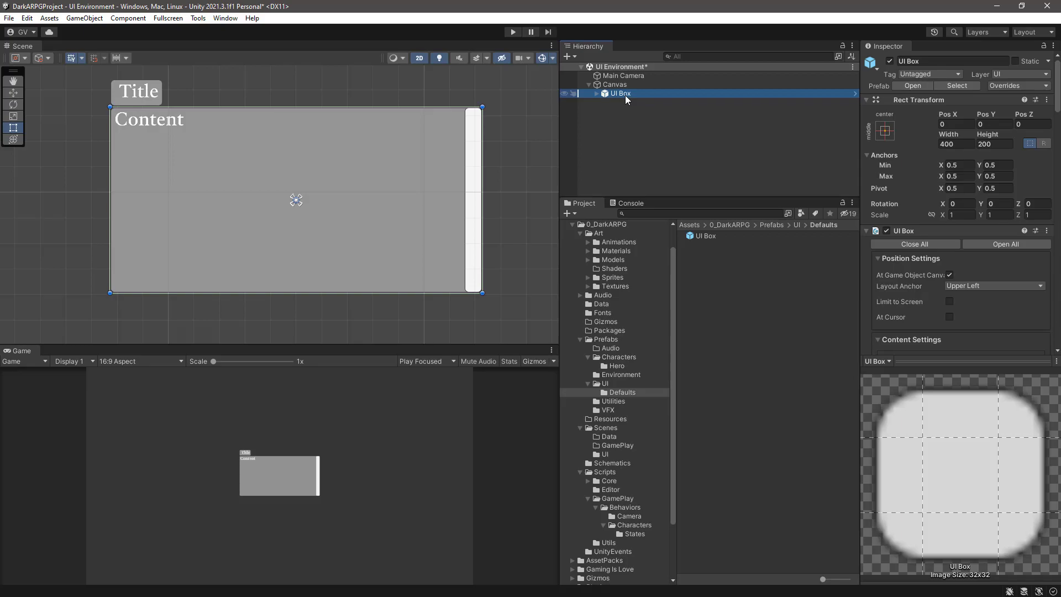
{"action": "key", "text": "Delete"}
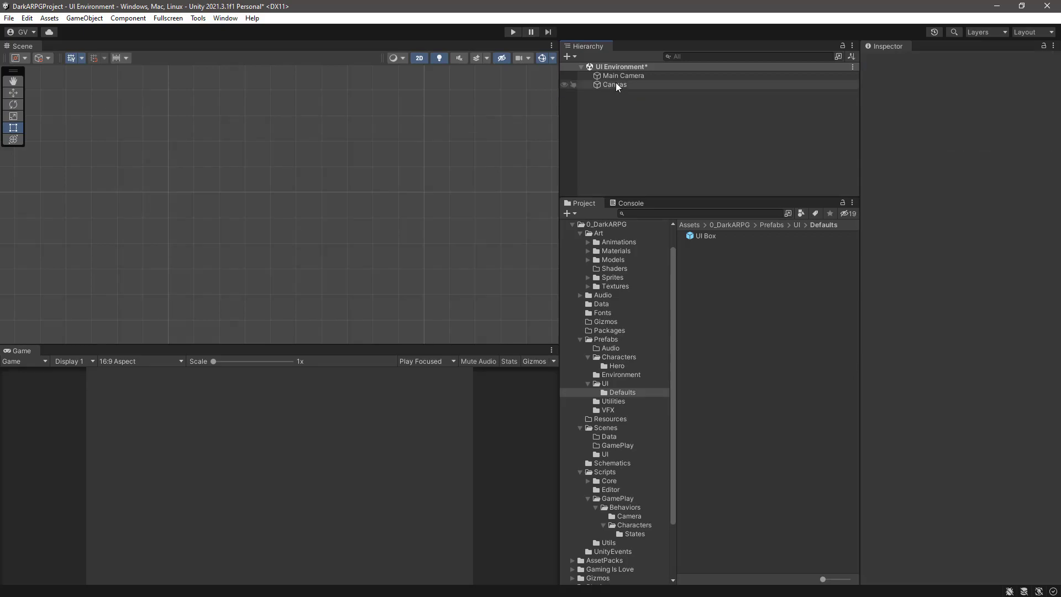
{"action": "right_click", "coordinate": [616, 84]}
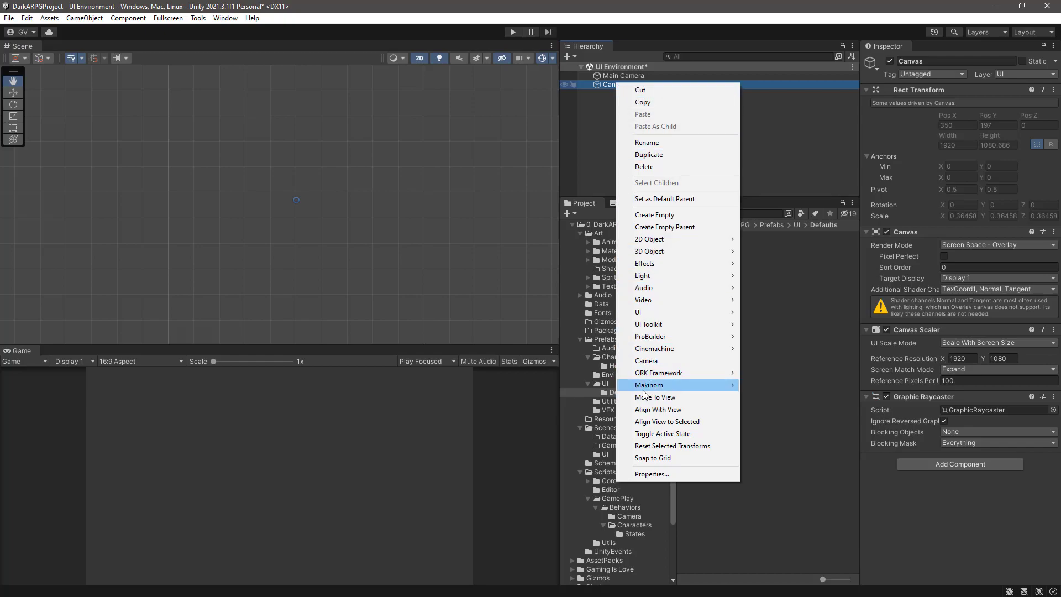
{"action": "mouse_move", "coordinate": [643, 391]}
{"action": "mouse_move", "coordinate": [799, 398]}
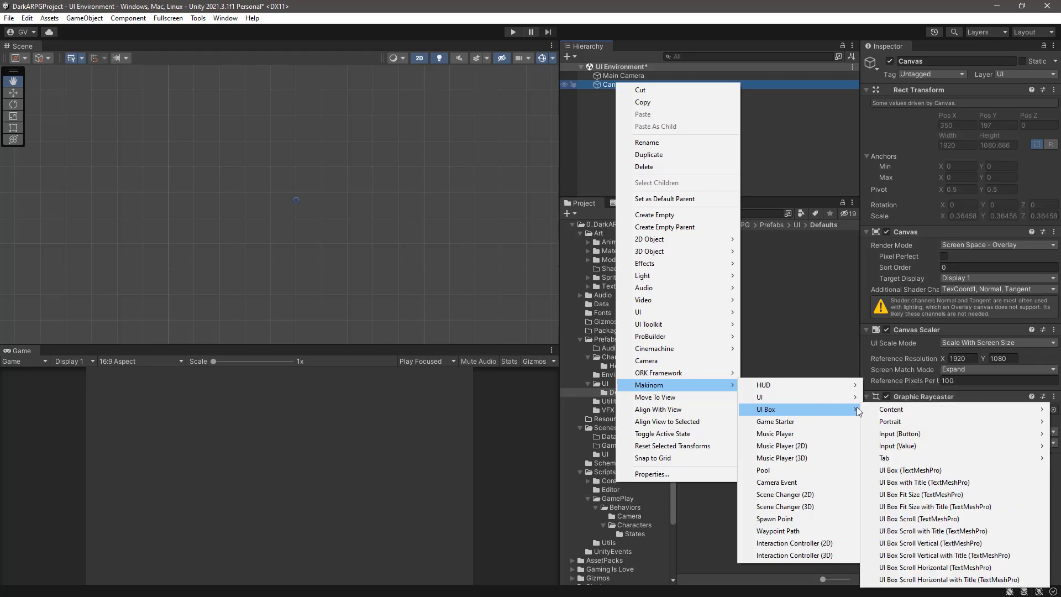
{"action": "mouse_move", "coordinate": [903, 434]}
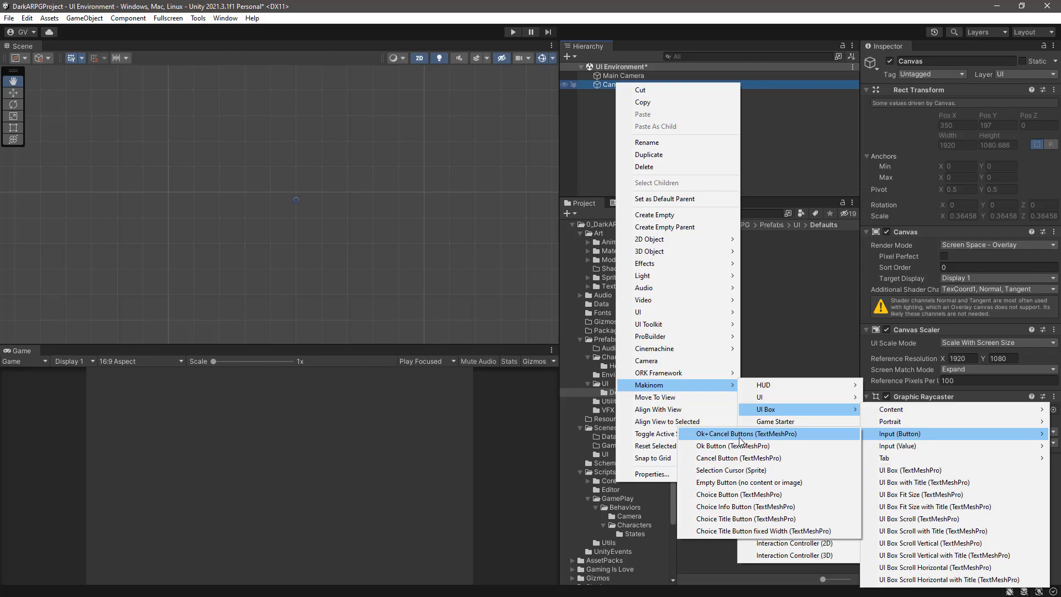
{"action": "left_click", "coordinate": [725, 482]}
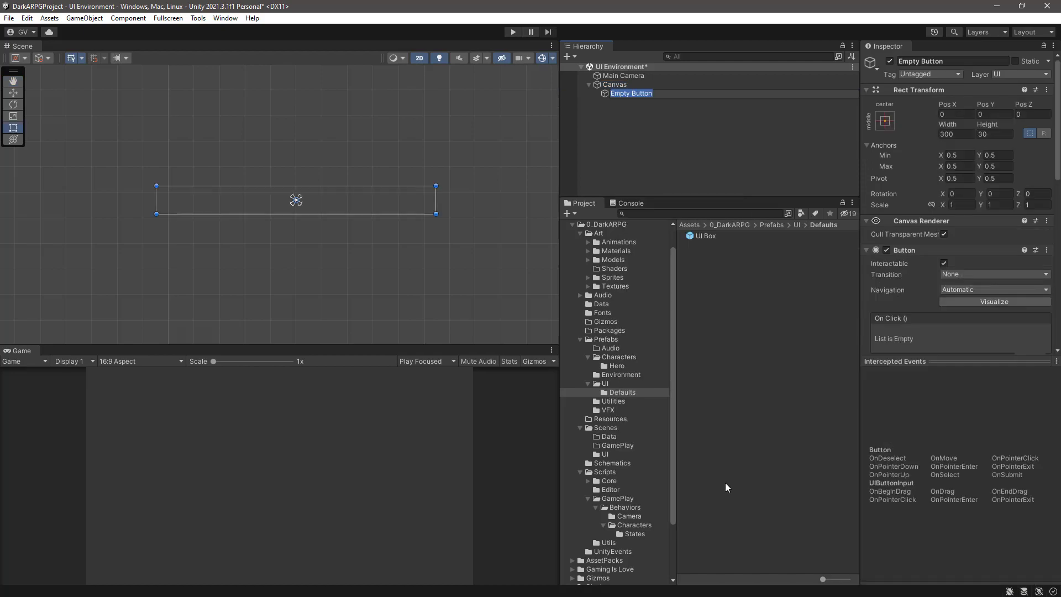
Step: Save the Empty Button as a prefab in the Defaults folder and delete it from the Canvas
{"action": "left_click", "coordinate": [659, 95]}
{"action": "left_click", "coordinate": [605, 92]}
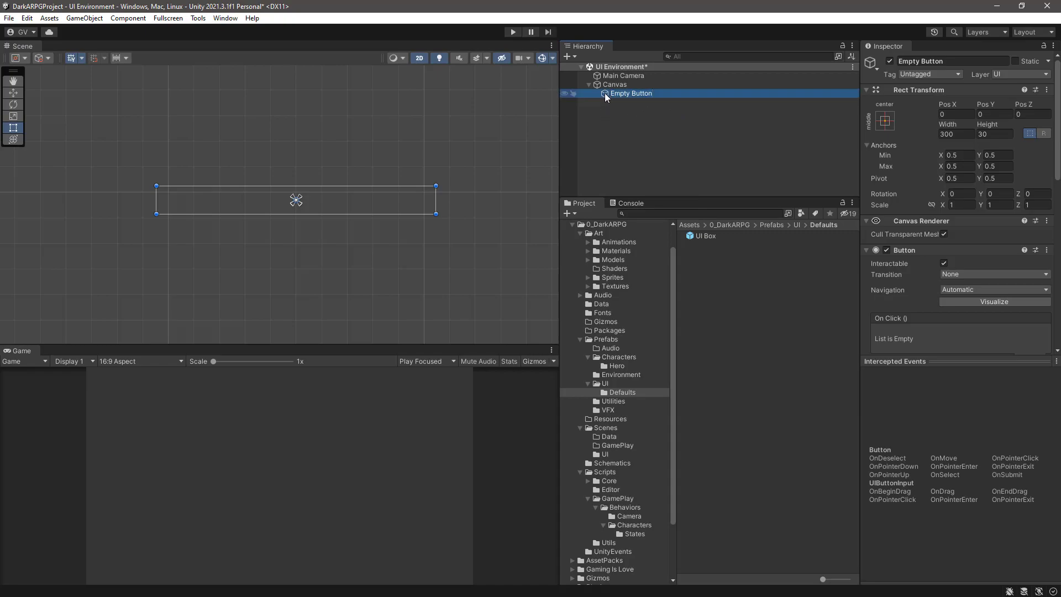
{"action": "left_click_drag", "start_coordinate": [605, 93], "coordinate": [707, 278]}
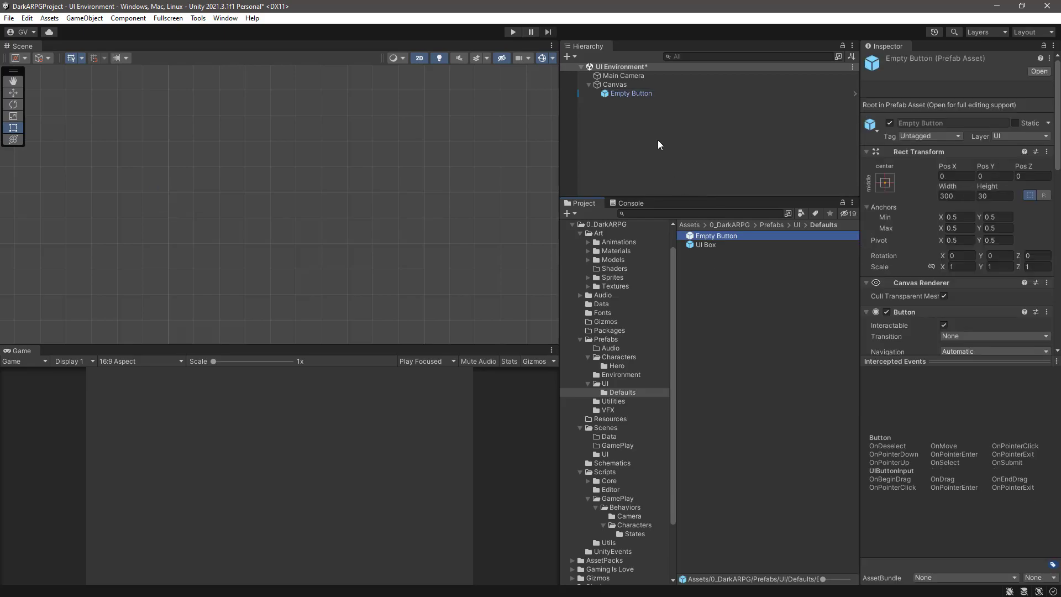
{"action": "left_click", "coordinate": [647, 93]}
{"action": "key", "text": "Delete"}
Step: Try out Makinom's Ok+Cancel Buttons (TextMeshPro) on the Canvas and delete the UI Boxes they add
{"action": "left_click", "coordinate": [618, 85]}
{"action": "right_click", "coordinate": [619, 86]}
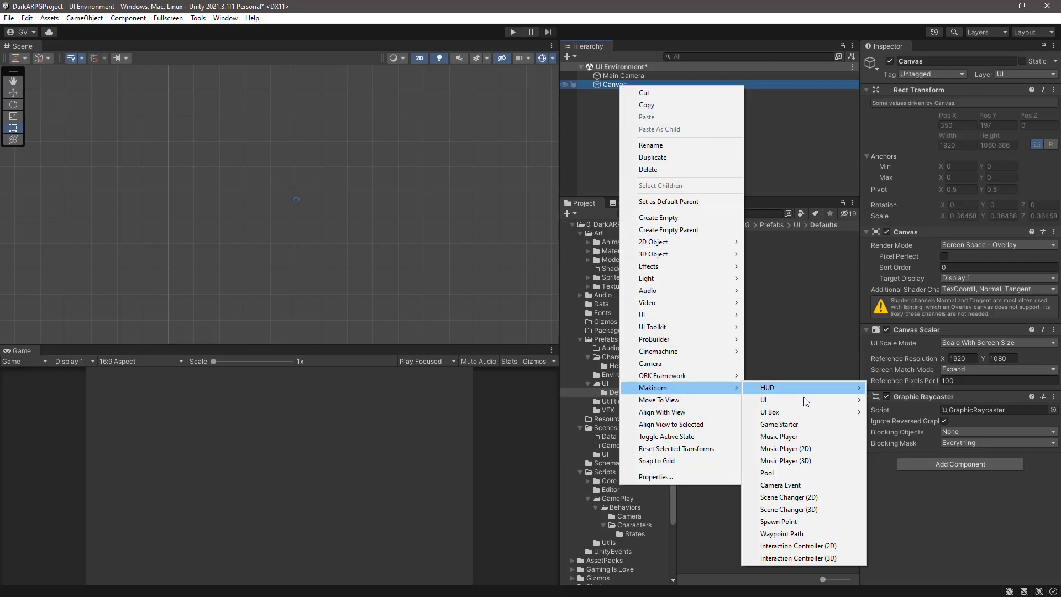
{"action": "mouse_move", "coordinate": [822, 415]}
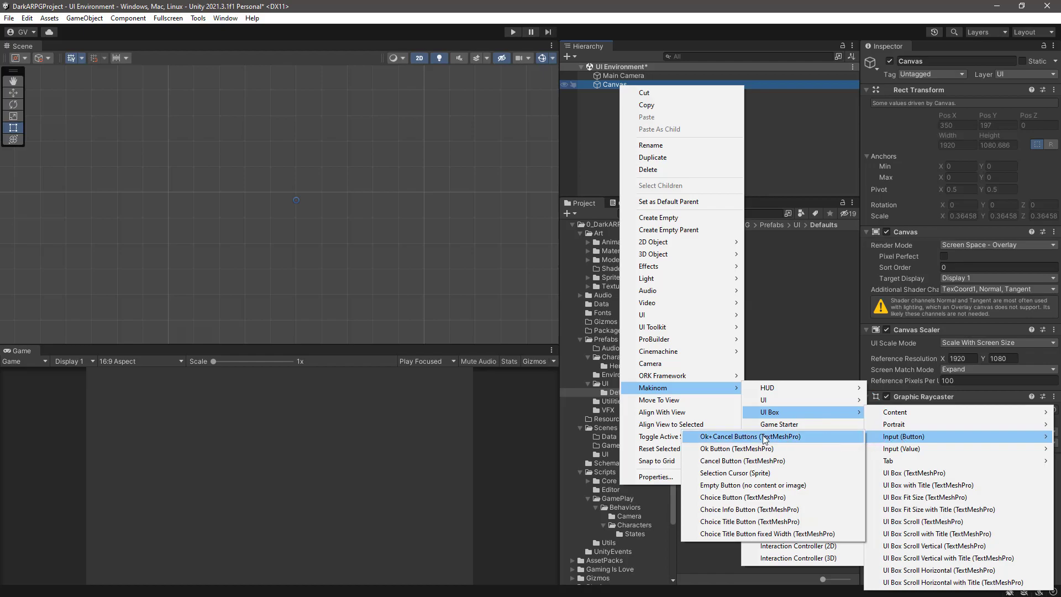
{"action": "left_click", "coordinate": [722, 437]}
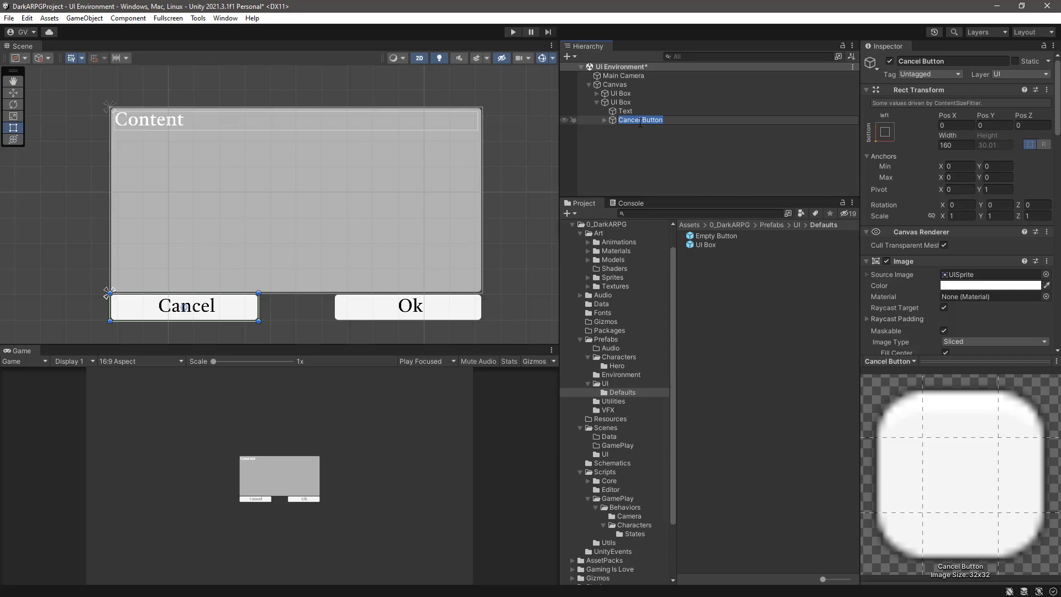
{"action": "left_click", "coordinate": [640, 137]}
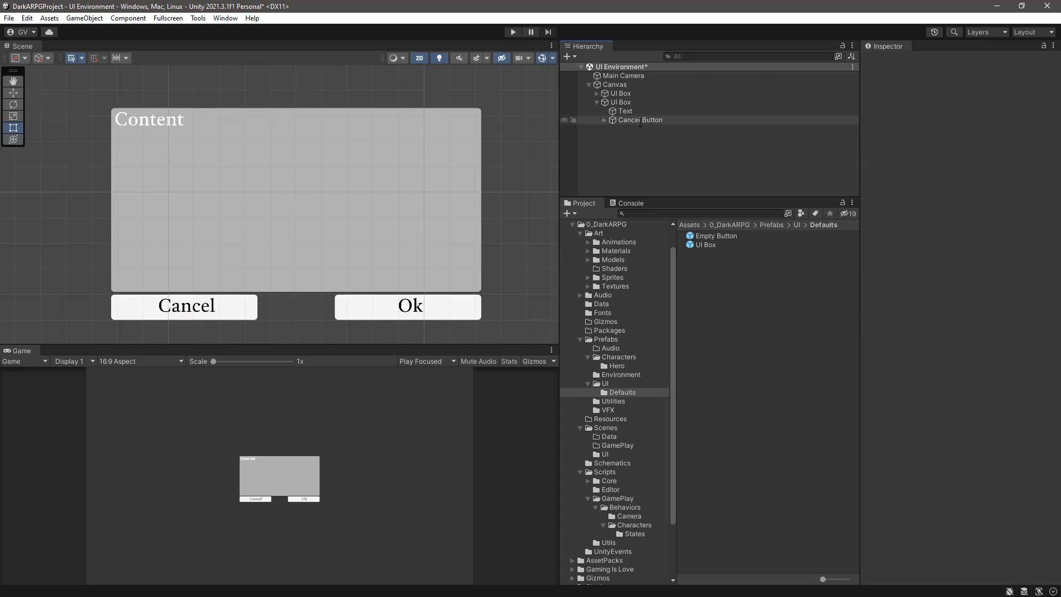
{"action": "left_click", "coordinate": [618, 102]}
{"action": "key", "text": "Delete"}
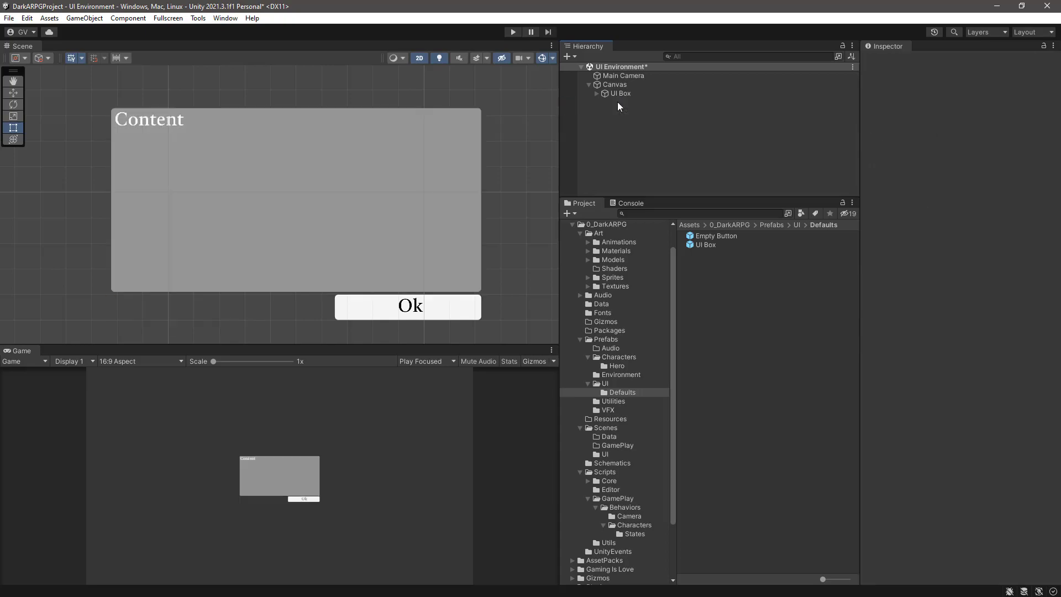
{"action": "left_click", "coordinate": [617, 87]}
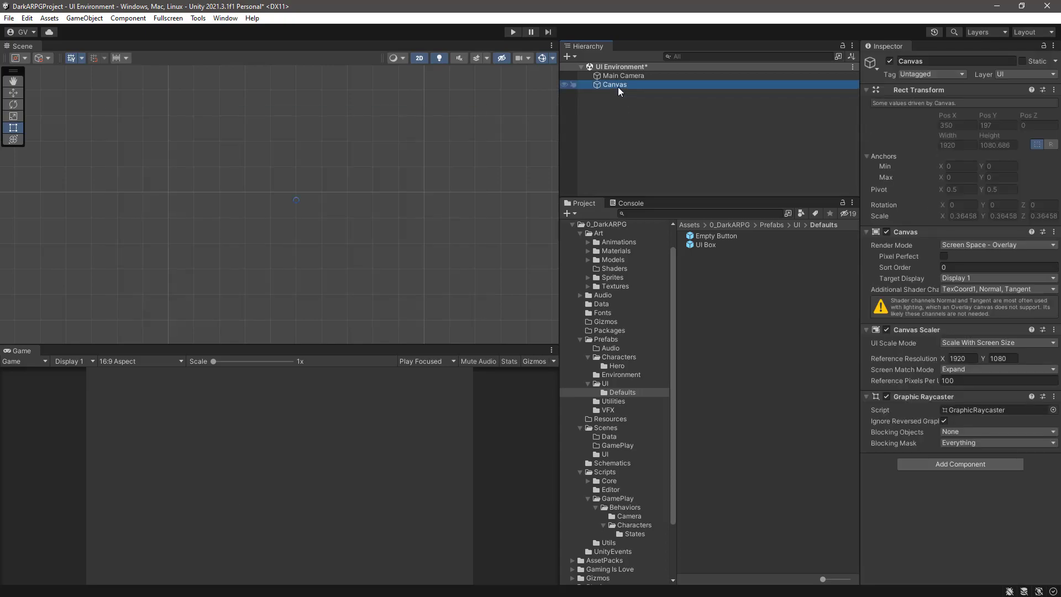
Step: Add a Makinom UI Box Choice Button (TextMeshPro) as a child of the Canvas
{"action": "right_click", "coordinate": [617, 88]}
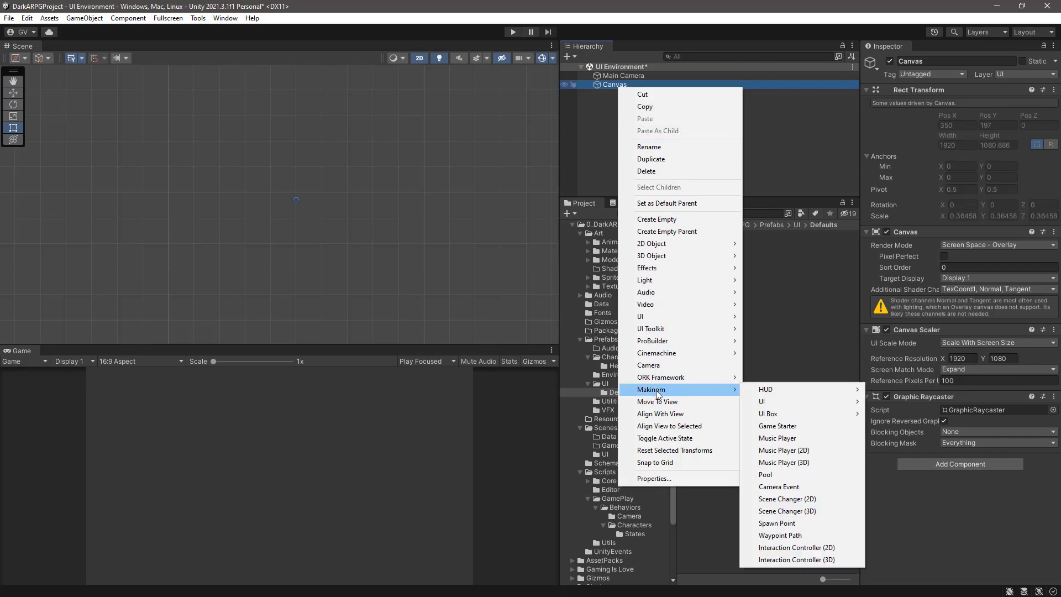
{"action": "mouse_move", "coordinate": [781, 415]}
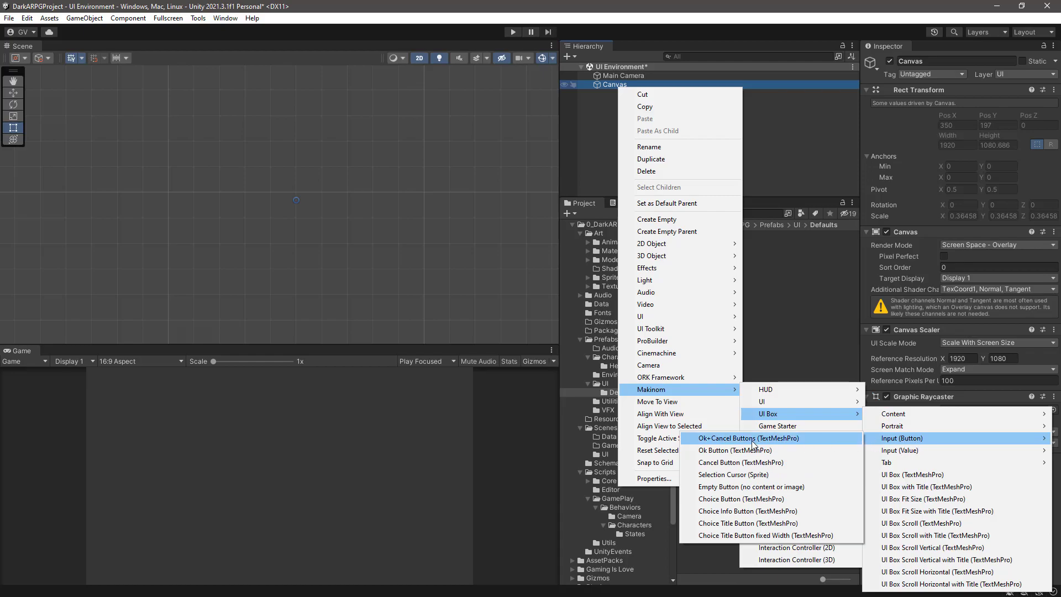
{"action": "left_click", "coordinate": [746, 498]}
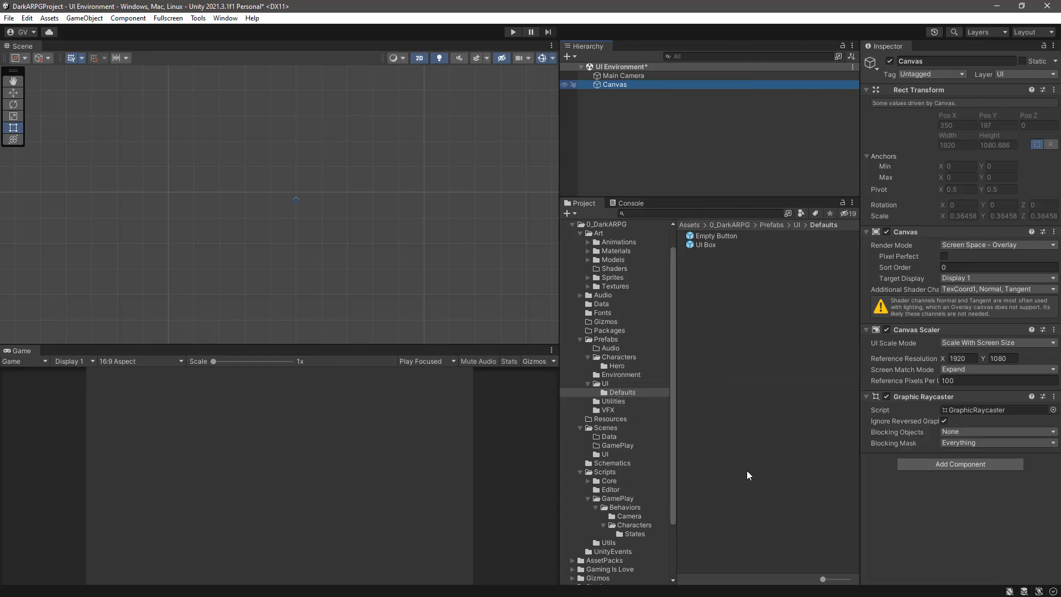
Step: Save the Choice Button as a prefab in the Defaults folder and delete it from the Canvas
{"action": "left_click", "coordinate": [603, 93]}
{"action": "left_click_drag", "start_coordinate": [604, 91], "coordinate": [710, 245]}
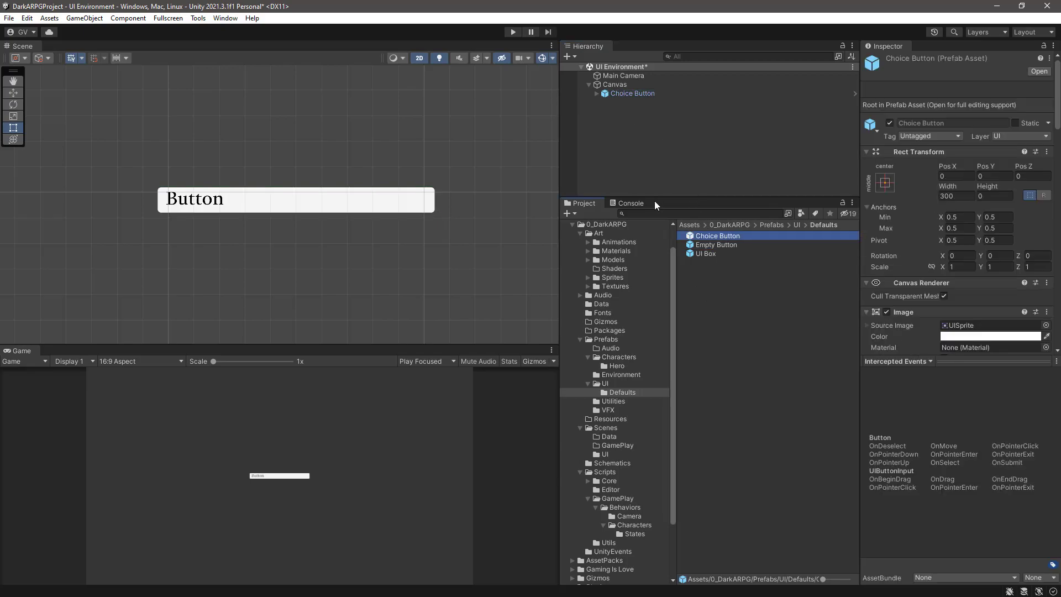
{"action": "left_click", "coordinate": [637, 94]}
{"action": "key", "text": "Delete"}
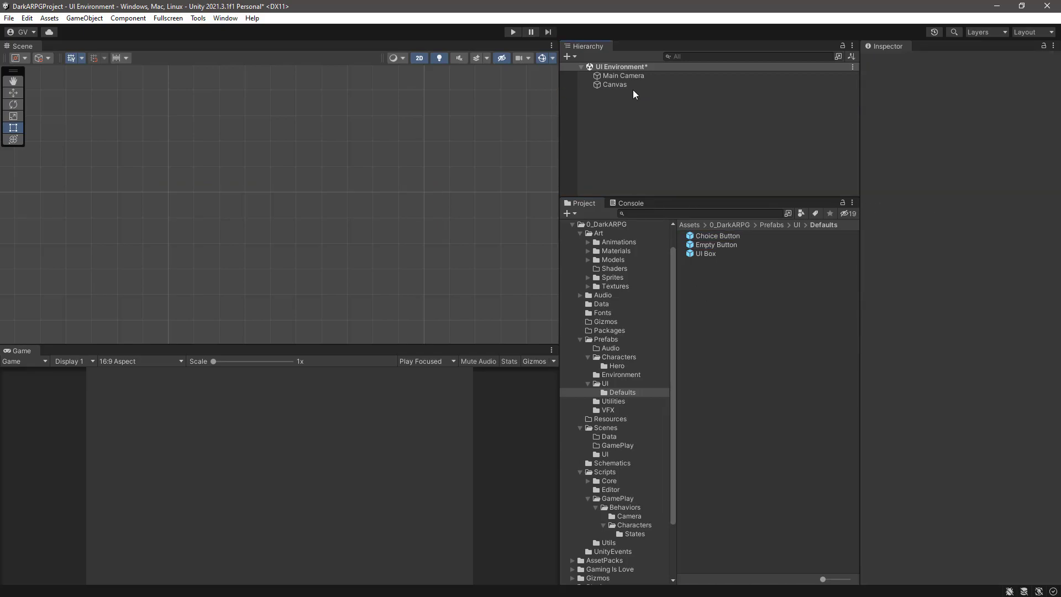
Step: Add a Makinom UI Box Choice Info Button (TextMeshPro) as a child of the Canvas
{"action": "left_click", "coordinate": [626, 82]}
{"action": "right_click", "coordinate": [624, 88]}
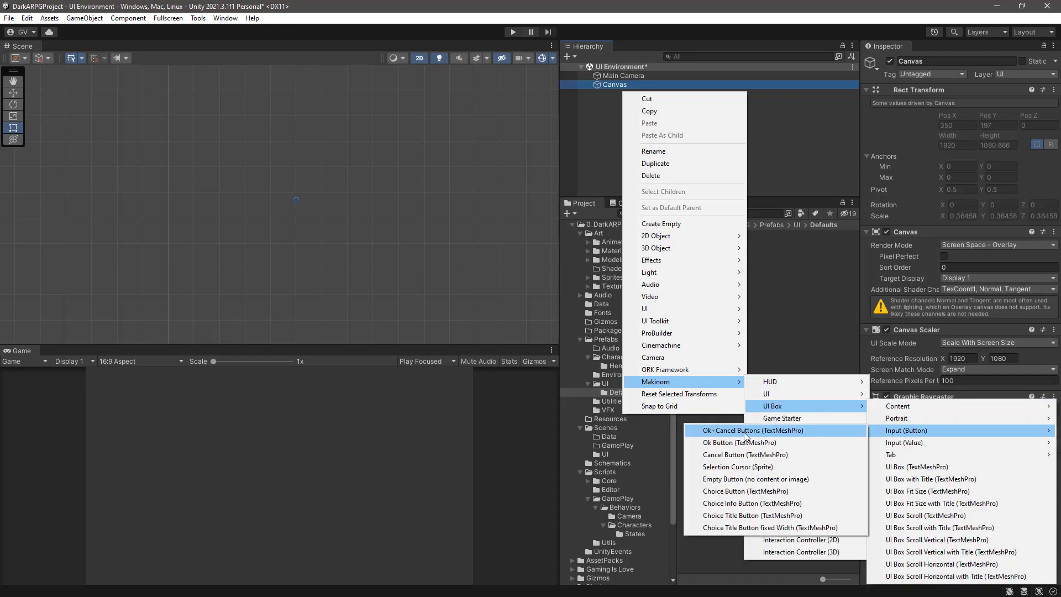
{"action": "left_click", "coordinate": [739, 504]}
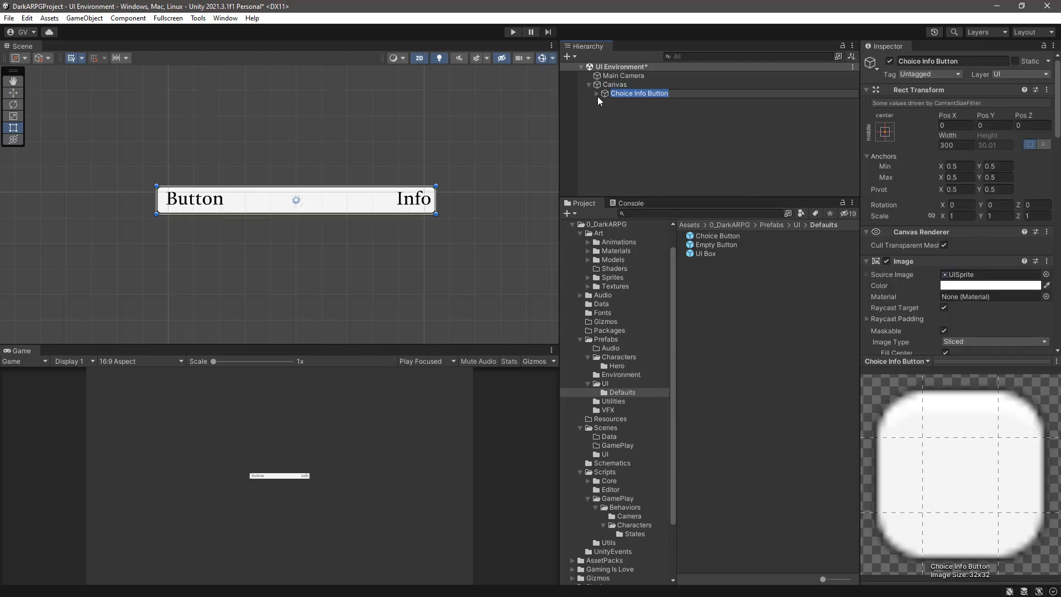
Step: Save the Choice Info Button as a prefab in the Defaults folder and delete it from the Canvas
{"action": "left_click", "coordinate": [604, 93]}
{"action": "left_click_drag", "start_coordinate": [602, 94], "coordinate": [695, 292]}
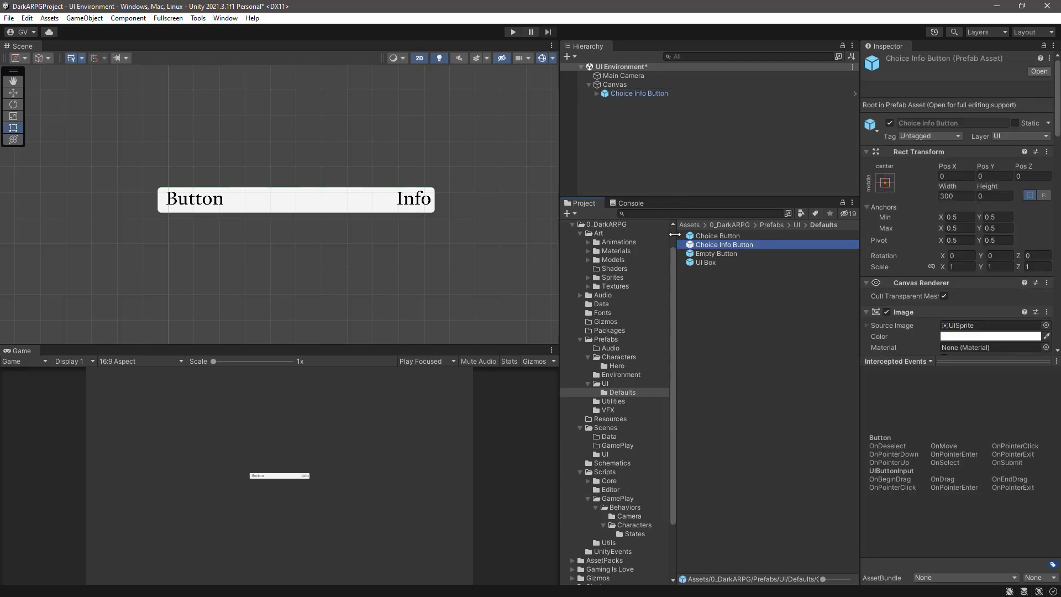
{"action": "left_click", "coordinate": [637, 93]}
{"action": "key", "text": "Delete"}
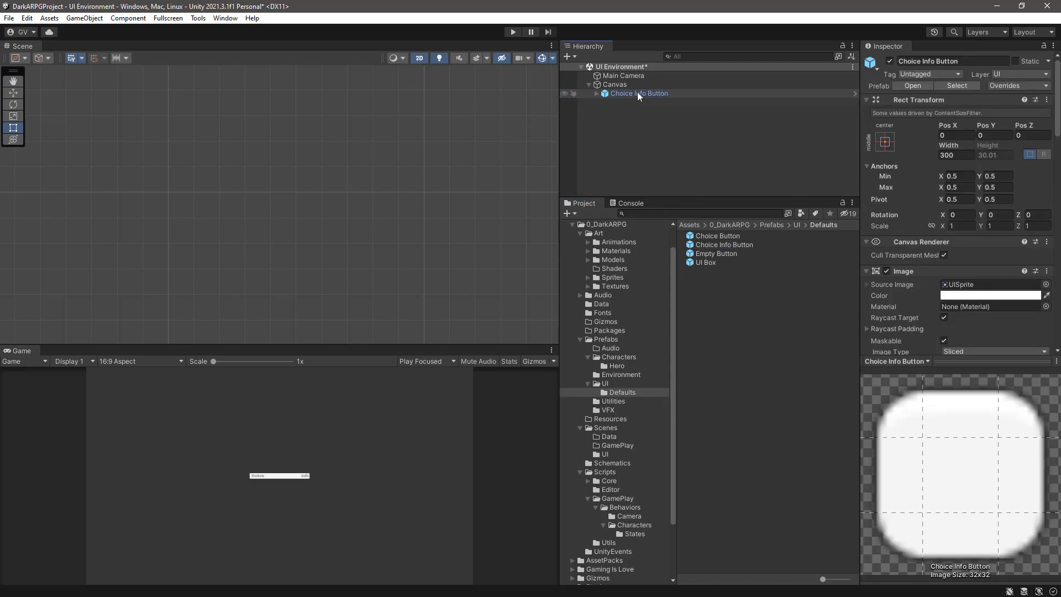
Step: Add a Makinom UI Box Choice Title Button (TextMeshPro) as a child of the Canvas
{"action": "left_click", "coordinate": [610, 85]}
{"action": "right_click", "coordinate": [610, 85]}
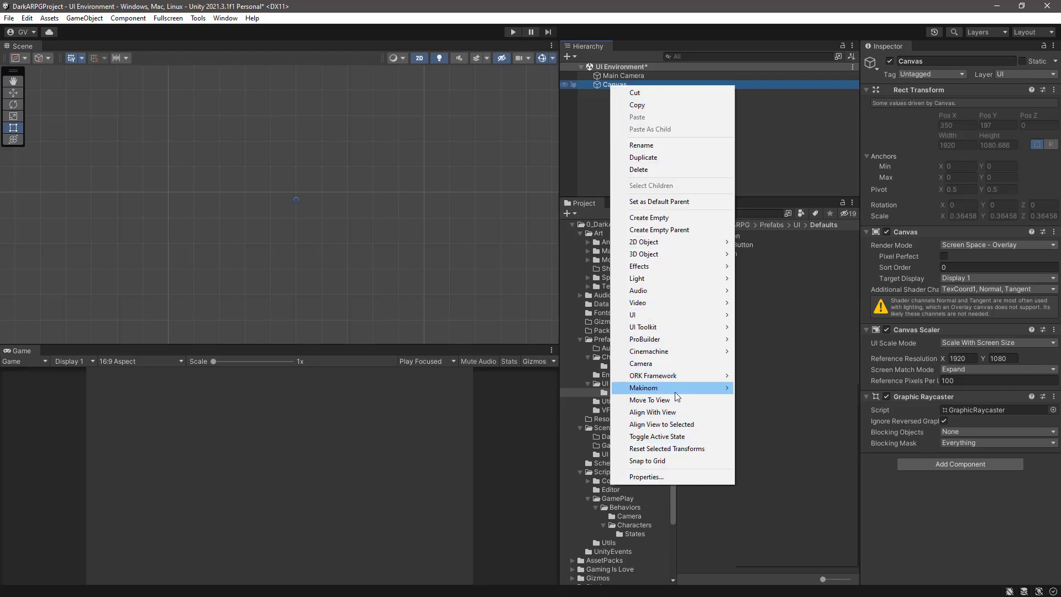
{"action": "mouse_move", "coordinate": [766, 414]}
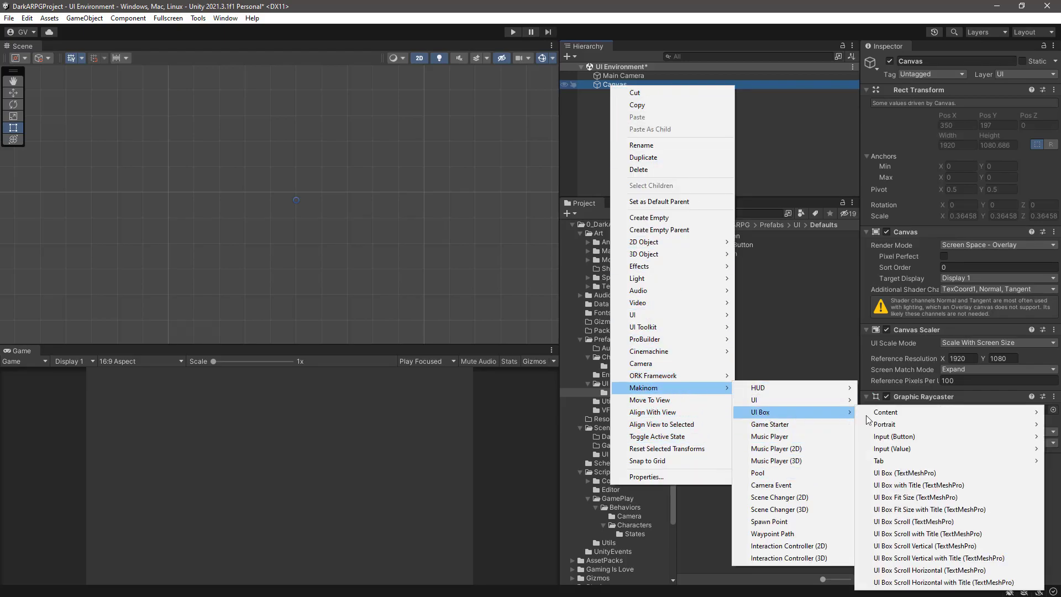
{"action": "mouse_move", "coordinate": [909, 437]}
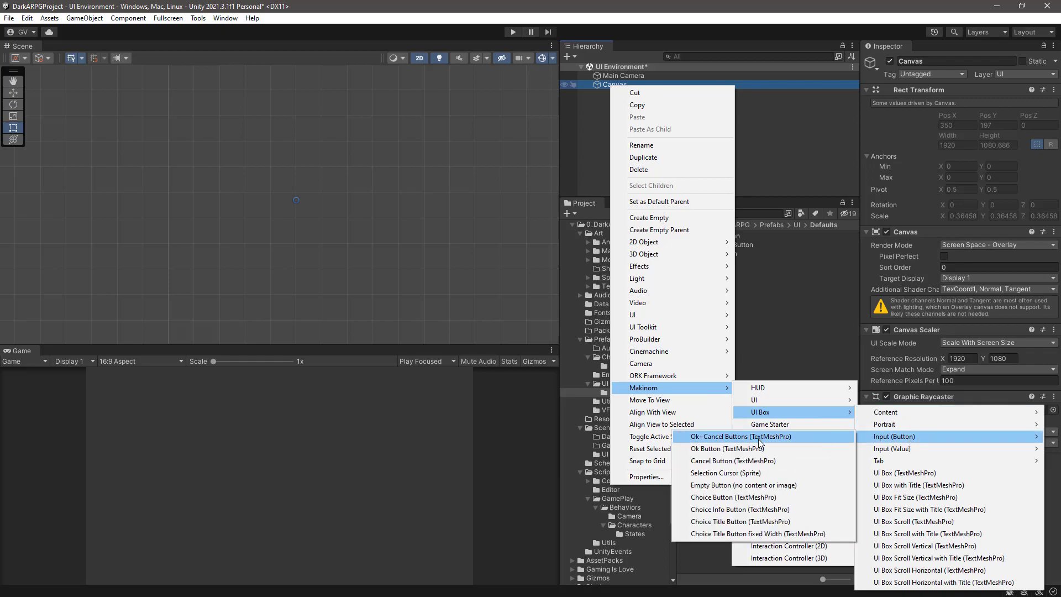
{"action": "left_click", "coordinate": [731, 522]}
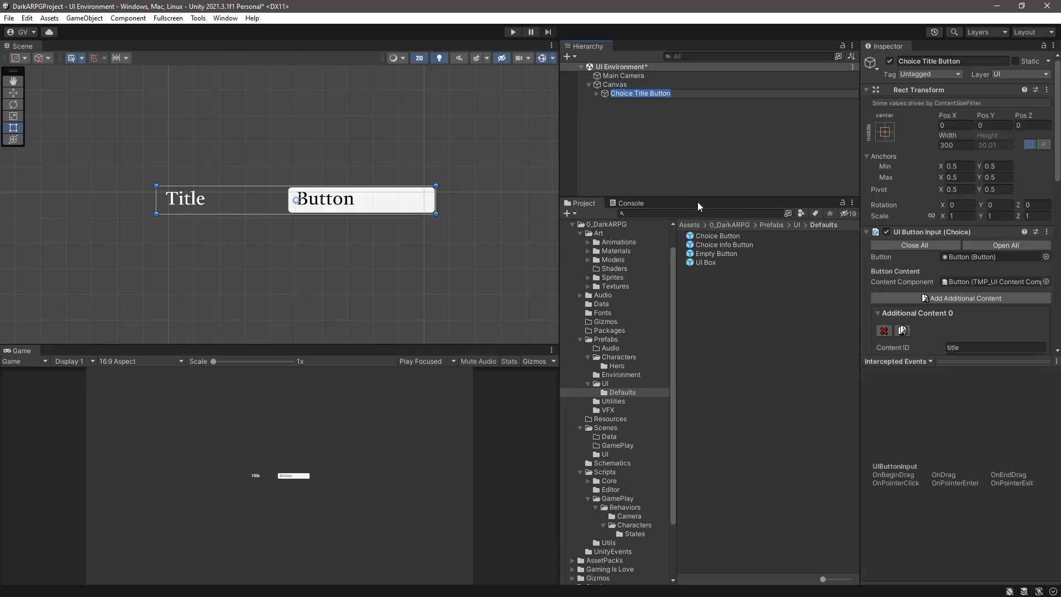
Step: Save the Choice Title Button as a prefab in the Defaults folder and delete it from the Canvas
{"action": "left_click", "coordinate": [601, 92]}
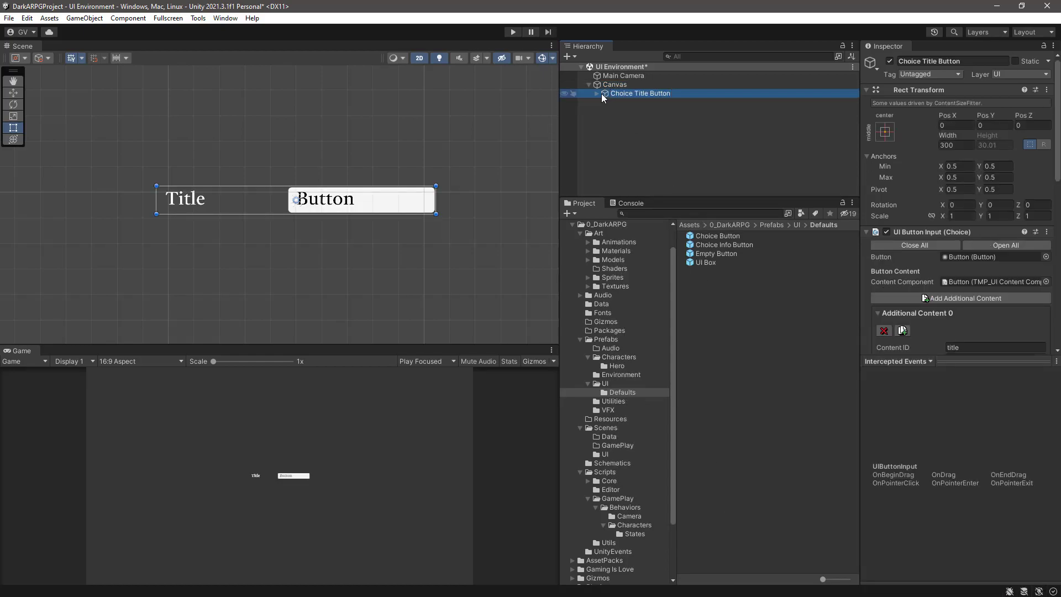
{"action": "left_click_drag", "start_coordinate": [608, 91], "coordinate": [709, 293]}
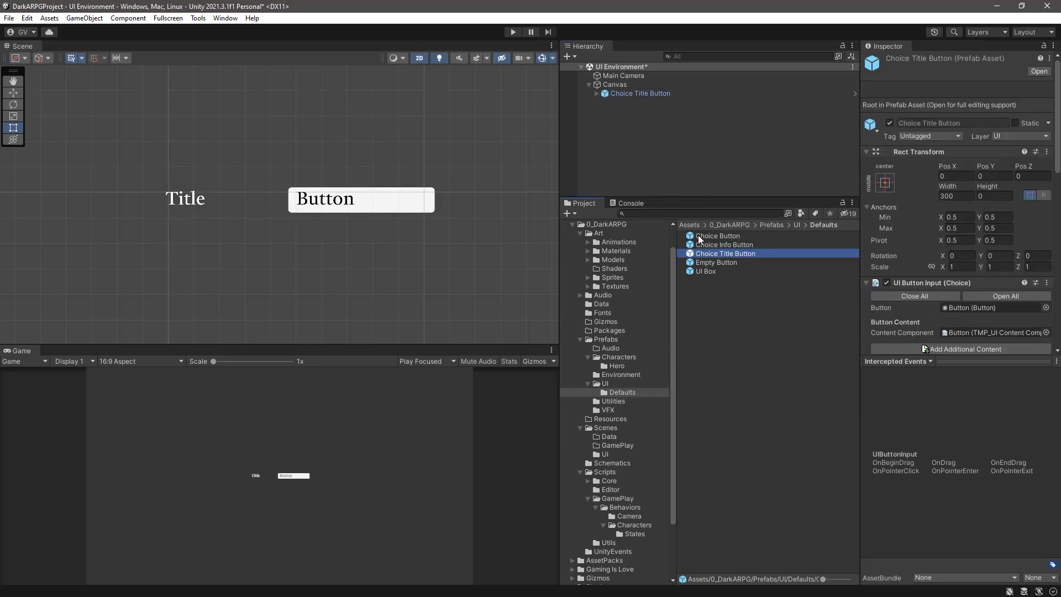
{"action": "left_click", "coordinate": [638, 94]}
{"action": "key", "text": "Delete"}
Step: Add a Choice Title Button fixed Width (TextMeshPro) under the Canvas and name it Choice Title Button fixed Width
{"action": "right_click", "coordinate": [625, 86]}
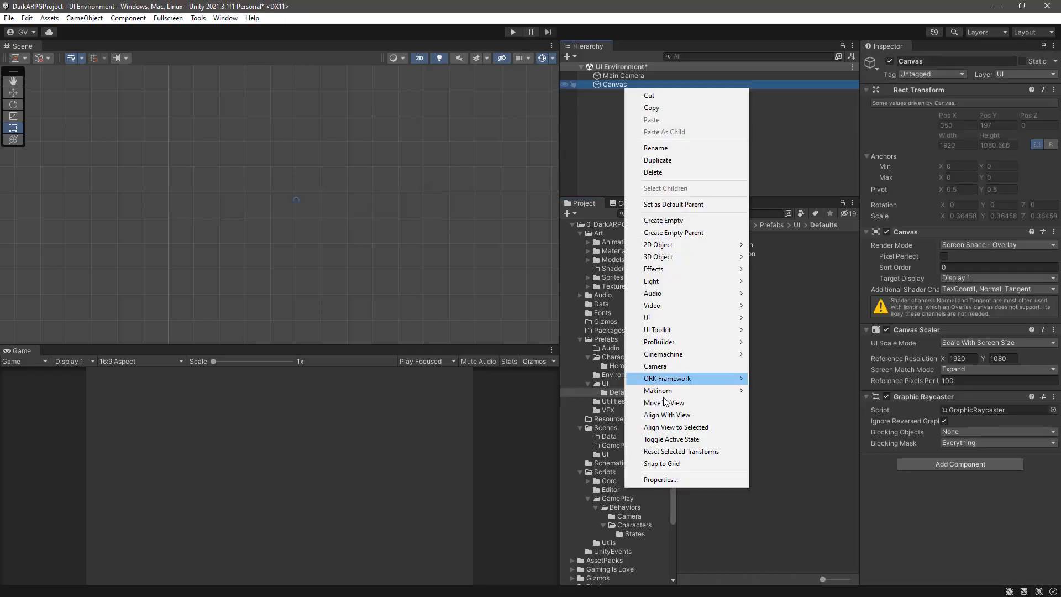
{"action": "mouse_move", "coordinate": [908, 438]}
{"action": "left_click", "coordinate": [763, 535]}
{"action": "left_click", "coordinate": [679, 93]}
{"action": "type", "text": "fixed Width"}
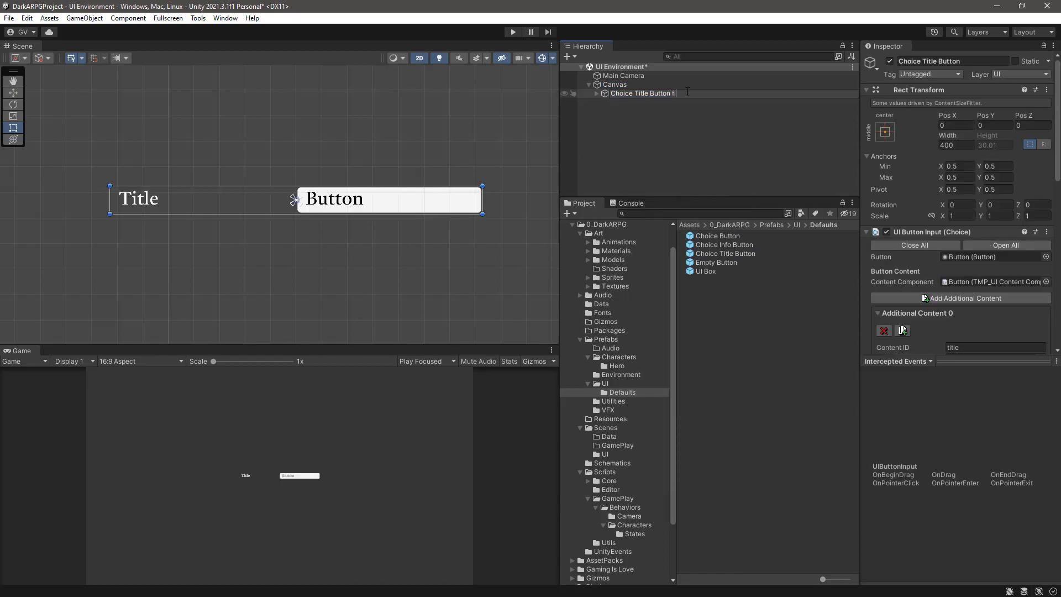
{"action": "key", "text": "Return"}
Step: Save the fixed-width Choice Title Button as a prefab in the Defaults folder and delete it from the Canvas
{"action": "left_click_drag", "start_coordinate": [671, 93], "coordinate": [704, 308]}
{"action": "left_click", "coordinate": [639, 94]}
{"action": "key", "text": "Delete"}
Step: Create a Buttons folder inside Defaults and move all the button prefabs into it
{"action": "right_click", "coordinate": [780, 336]}
{"action": "mouse_move", "coordinate": [795, 27]}
{"action": "left_click", "coordinate": [675, 138]}
{"action": "type", "text": "Buttons"}
{"action": "key", "text": "Return"}
{"action": "left_click", "coordinate": [717, 245]}
{"action": "left_click", "coordinate": [716, 280], "text": "shift"}
{"action": "left_click_drag", "start_coordinate": [717, 247], "coordinate": [710, 236]}
Step: Create a Tabs folder inside Defaults
{"action": "right_click", "coordinate": [704, 299]}
{"action": "left_click", "coordinate": [906, 34]}
{"action": "type", "text": "Tabs"}
{"action": "key", "text": "Return"}
Step: Add a Makinom UI Box Tab Button under the Canvas and save it as a prefab in the Tabs folder
{"action": "right_click", "coordinate": [621, 84]}
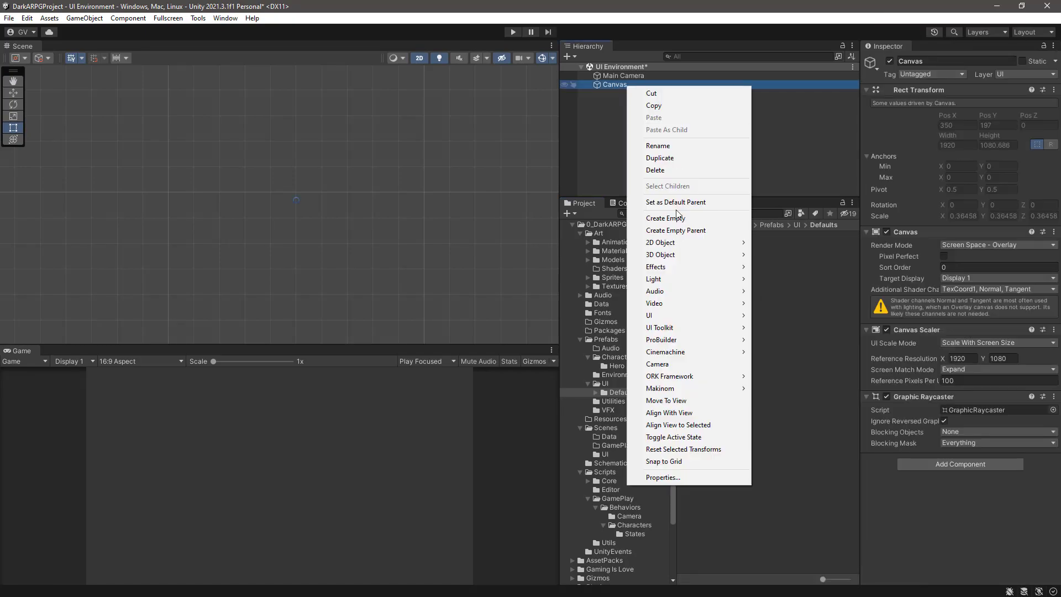
{"action": "mouse_move", "coordinate": [812, 413]}
{"action": "mouse_move", "coordinate": [908, 461]}
{"action": "left_click", "coordinate": [773, 526]}
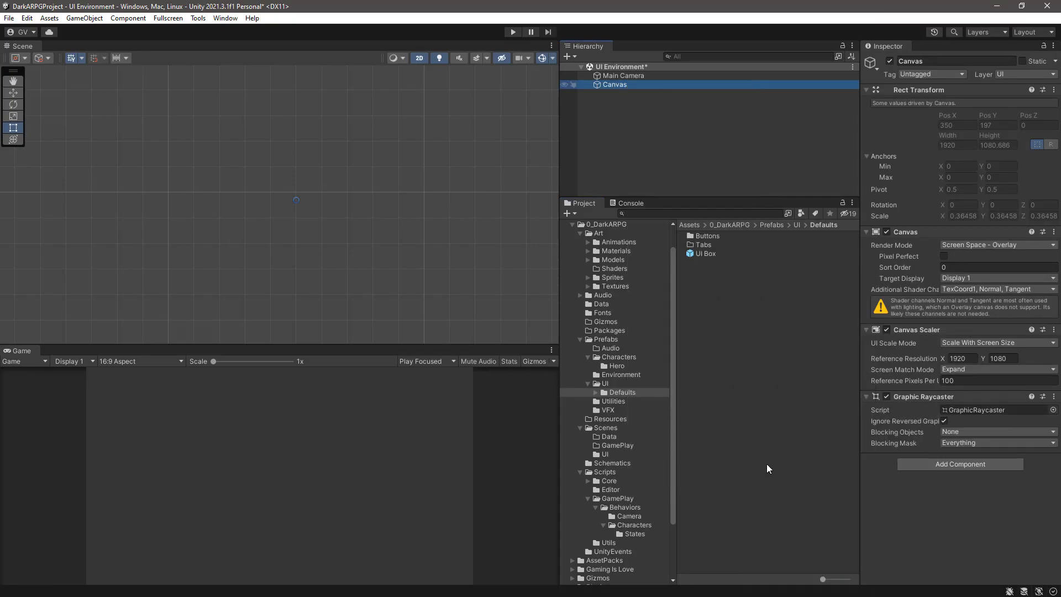
{"action": "left_click_drag", "start_coordinate": [627, 94], "coordinate": [699, 242]}
Step: Create a Toggle prefab in the Defaults folder from a temporary Makinom Toggle (TextMeshPro) on the Canvas
{"action": "left_click", "coordinate": [612, 85]}
{"action": "right_click", "coordinate": [612, 85]}
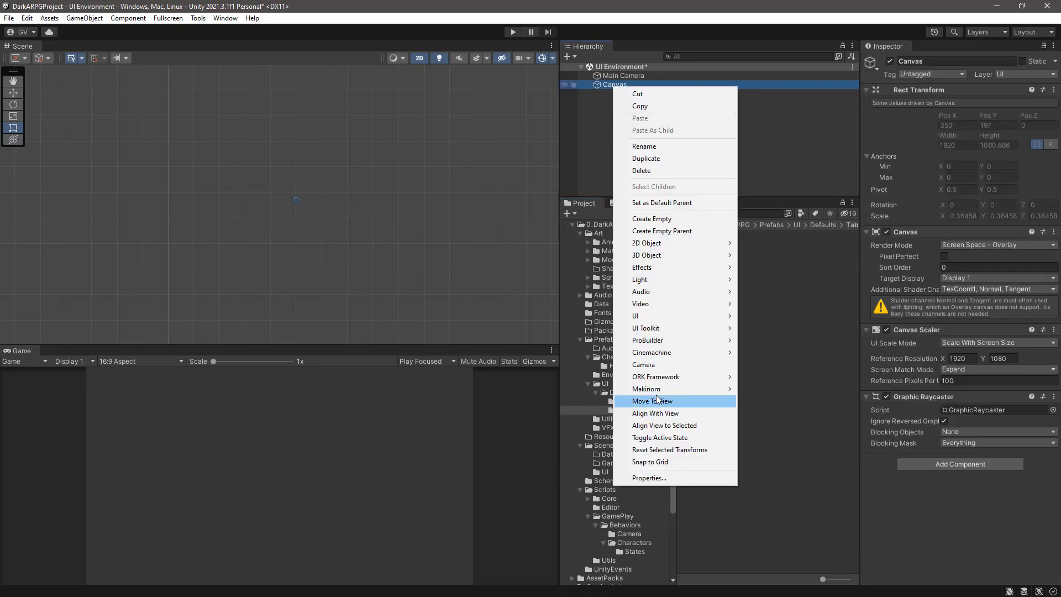
{"action": "mouse_move", "coordinate": [679, 389]}
{"action": "mouse_move", "coordinate": [795, 412]}
{"action": "mouse_move", "coordinate": [906, 461]}
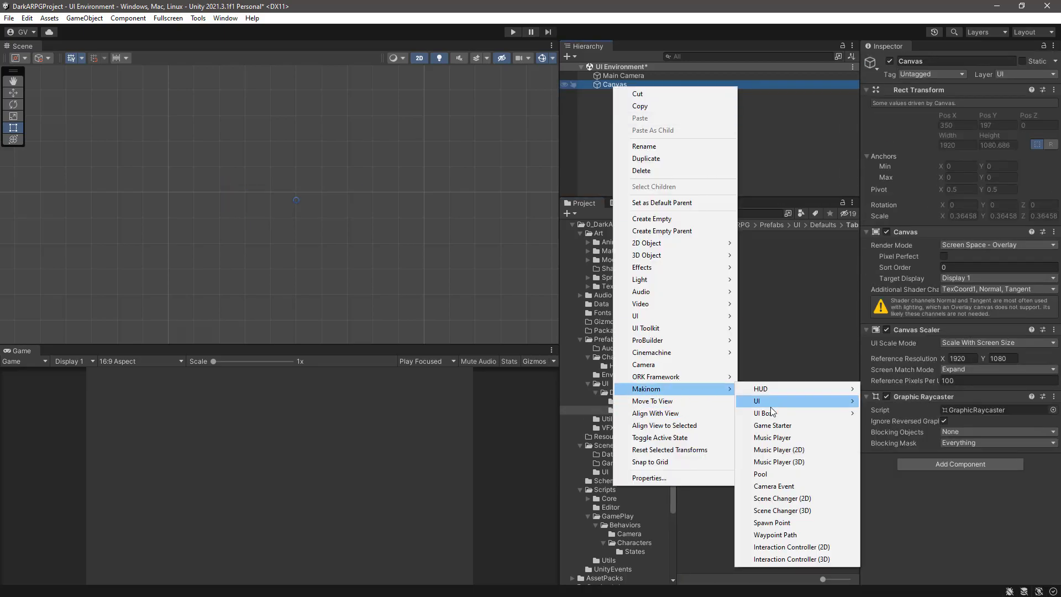
{"action": "left_click", "coordinate": [722, 450]}
{"action": "left_click_drag", "start_coordinate": [623, 94], "coordinate": [622, 392]}
{"action": "key", "text": "Delete"}
Step: Create a Text Input prefab in the Defaults folder from a temporary Makinom Text Input (TextMeshPro) on the Canvas
{"action": "right_click", "coordinate": [612, 85]}
{"action": "mouse_move", "coordinate": [679, 385]}
{"action": "mouse_move", "coordinate": [795, 409]}
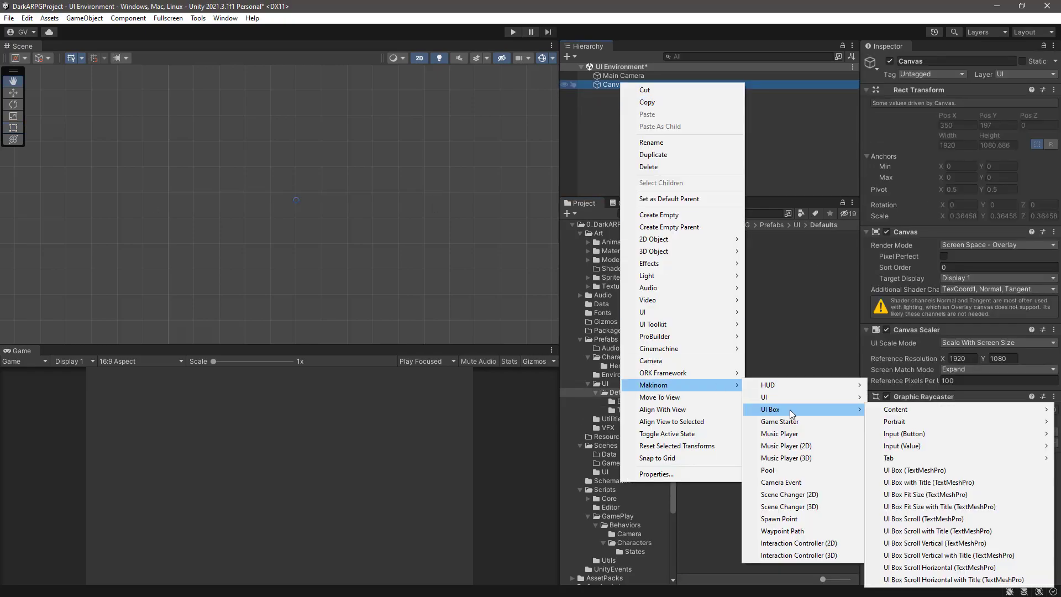
{"action": "mouse_move", "coordinate": [906, 446]}
{"action": "left_click", "coordinate": [727, 579]}
{"action": "left_click_drag", "start_coordinate": [623, 93], "coordinate": [722, 319]}
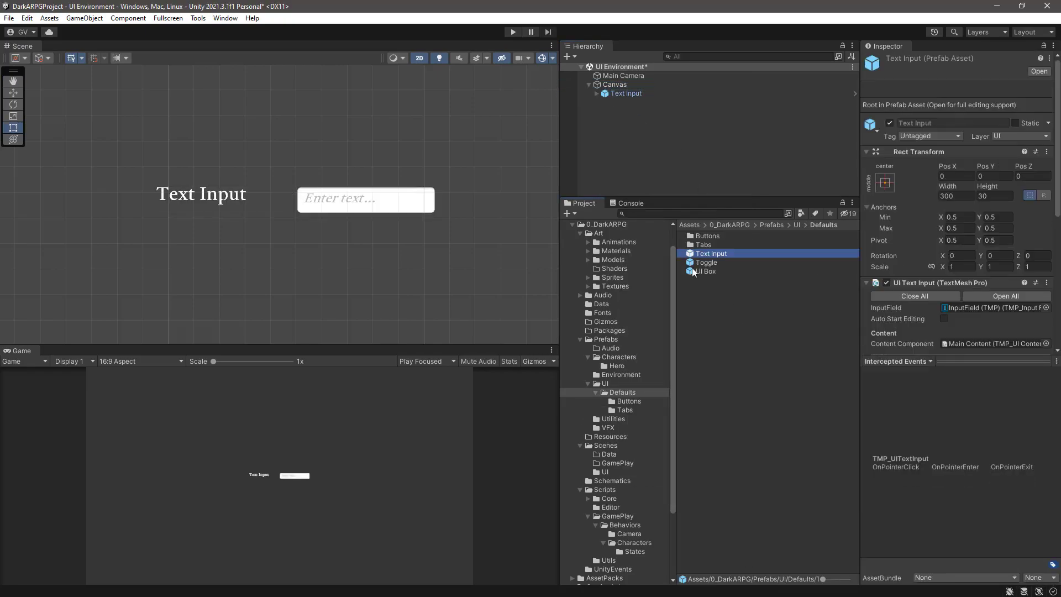
{"action": "left_click", "coordinate": [616, 94]}
{"action": "key", "text": "Delete"}
Step: Create an Inputs folder inside Defaults and open it
{"action": "right_click", "coordinate": [687, 290]}
{"action": "mouse_move", "coordinate": [719, 286]}
{"action": "left_click", "coordinate": [901, 35]}
{"action": "type", "text": "Inputs"}
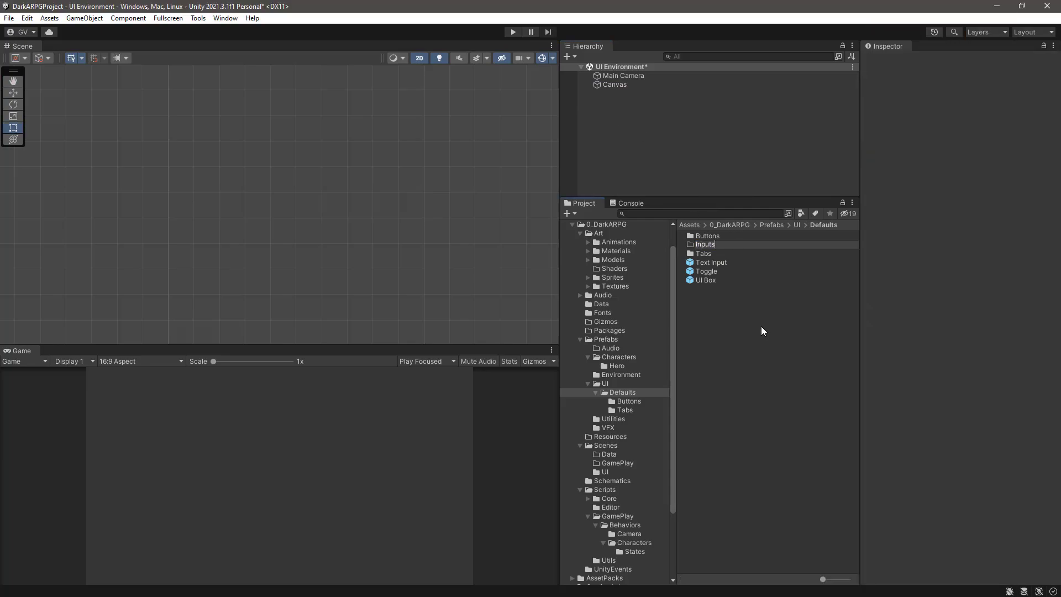
{"action": "key", "text": "Return"}
{"action": "double_click", "coordinate": [708, 244]}
Step: Create an Int Slider prefab in the Inputs folder from a temporary Makinom Int Slider (TextMeshPro) on the Canvas
{"action": "right_click", "coordinate": [611, 86]}
{"action": "mouse_move", "coordinate": [657, 387]}
{"action": "mouse_move", "coordinate": [805, 403]}
{"action": "mouse_move", "coordinate": [904, 451]}
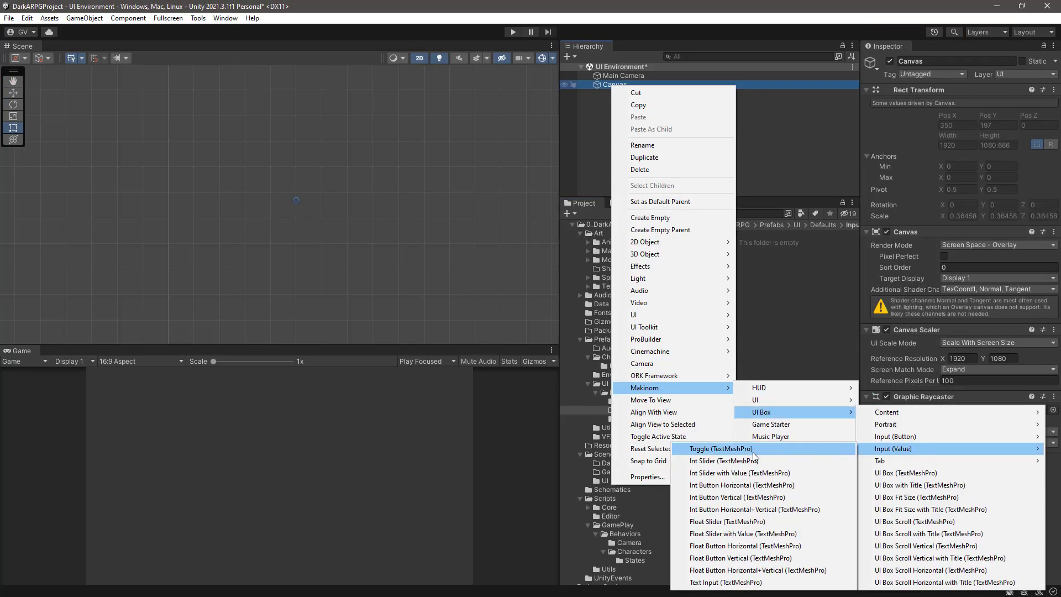
{"action": "left_click", "coordinate": [702, 457]}
{"action": "key", "text": "Delete"}
Step: Create a prefab named Int Slider wih Value in the Inputs folder from a temporary Int Slider with Value (TextMeshPro) on the Canvas
{"action": "right_click", "coordinate": [617, 85]}
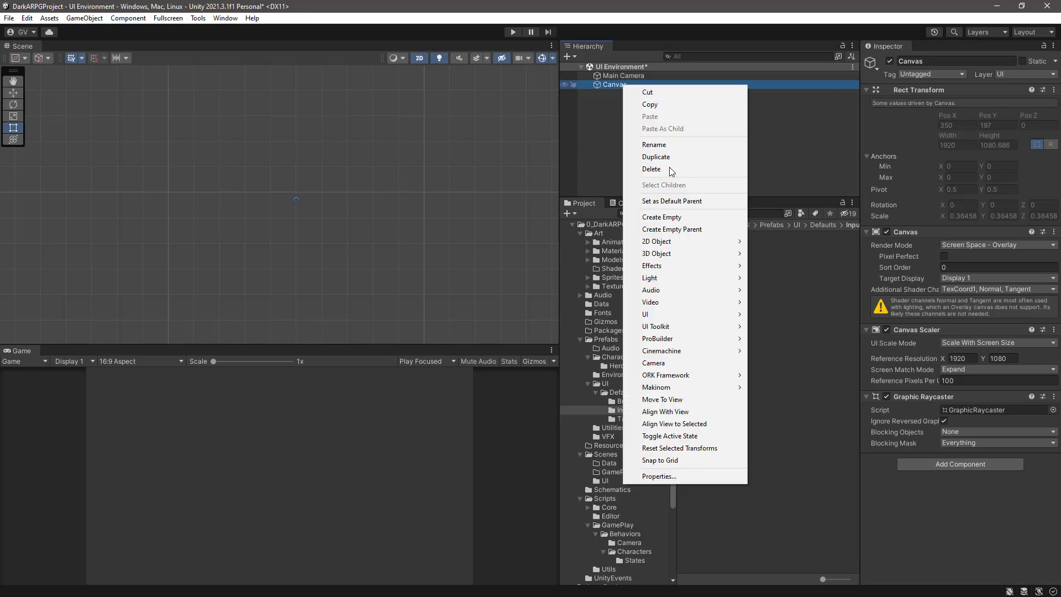
{"action": "mouse_move", "coordinate": [657, 387]}
{"action": "mouse_move", "coordinate": [784, 411]}
{"action": "mouse_move", "coordinate": [906, 447]}
{"action": "left_click", "coordinate": [759, 472]}
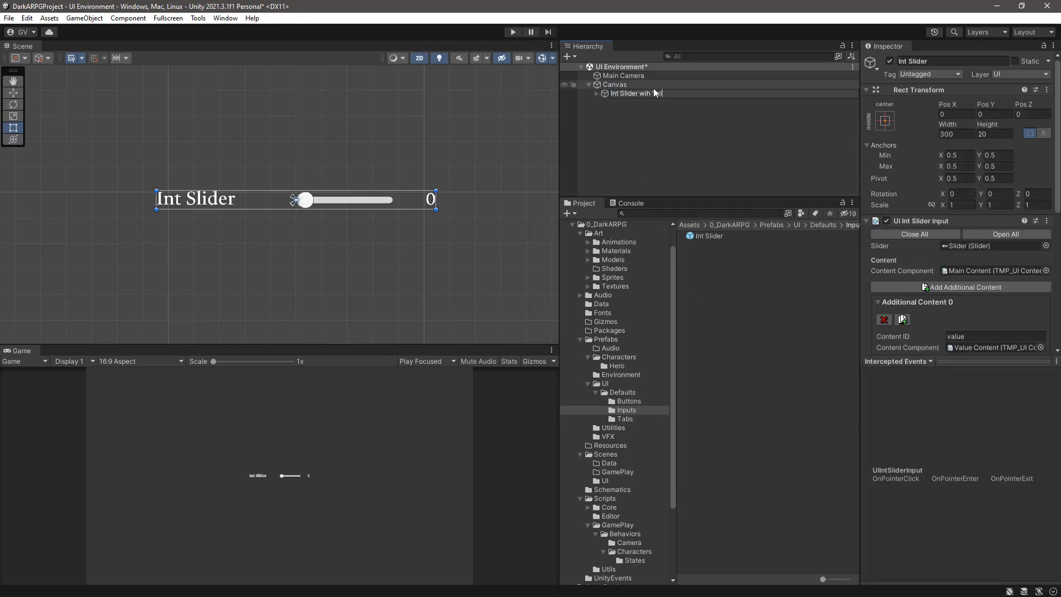
{"action": "left_click", "coordinate": [652, 111]}
{"action": "key", "text": "Delete"}
Step: Create a prefab named Int Button Horizontal in the Inputs folder from a temporary Int Button Horizontal (TextMeshPro) on the Canvas
{"action": "right_click", "coordinate": [611, 86]}
{"action": "mouse_move", "coordinate": [657, 389]}
{"action": "mouse_move", "coordinate": [784, 414]}
{"action": "mouse_move", "coordinate": [906, 450]}
{"action": "left_click", "coordinate": [756, 487]}
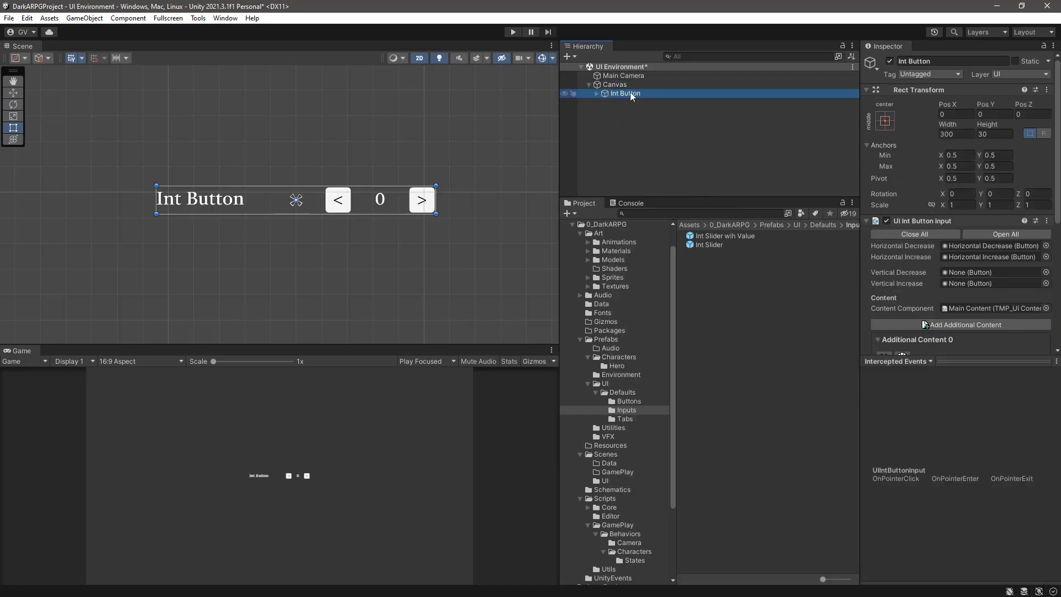
{"action": "left_click_drag", "start_coordinate": [657, 96], "coordinate": [726, 277]}
{"action": "key", "text": "Delete"}
Step: Create a prefab named Int Button Vertical in the Inputs folder from a temporary Int Button Vertical (TextMeshPro) on the Canvas
{"action": "right_click", "coordinate": [618, 84]}
{"action": "mouse_move", "coordinate": [657, 383]}
{"action": "mouse_move", "coordinate": [784, 409]}
{"action": "mouse_move", "coordinate": [906, 445]}
{"action": "left_click", "coordinate": [755, 495]}
{"action": "type", "text": "ical"}
{"action": "left_click", "coordinate": [649, 116]}
{"action": "left_click_drag", "start_coordinate": [635, 94], "coordinate": [707, 260]}
{"action": "key", "text": "Delete"}
Step: Create a prefab named Int Button Both in the Inputs folder from a temporary Int Button Horizontal+Vertical (TextMeshPro) on the Canvas
{"action": "right_click", "coordinate": [615, 83]}
{"action": "mouse_move", "coordinate": [691, 385]}
{"action": "mouse_move", "coordinate": [784, 409]}
{"action": "mouse_move", "coordinate": [896, 445]}
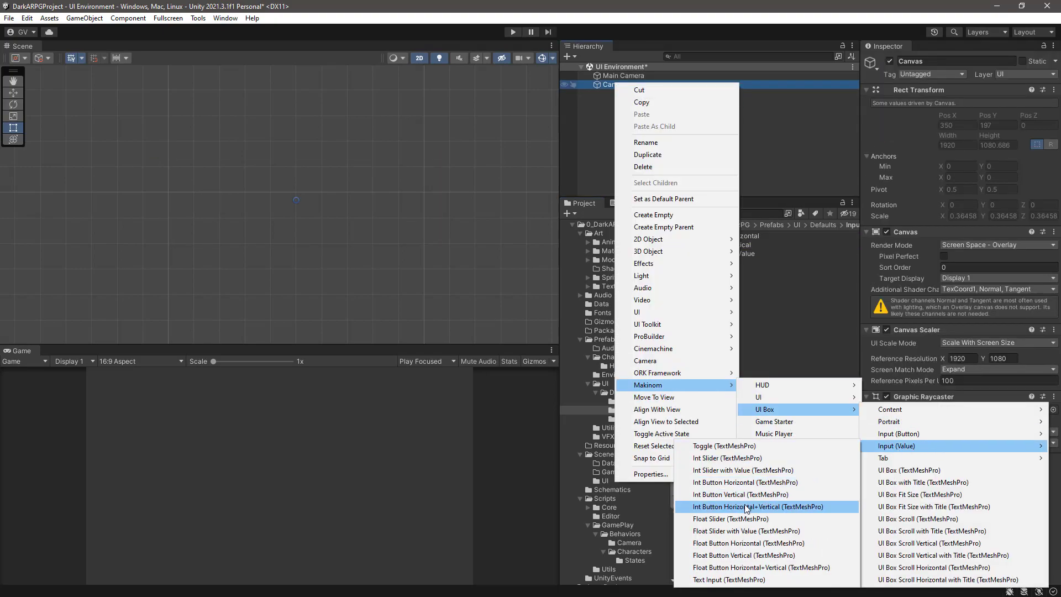
{"action": "left_click", "coordinate": [748, 506]}
{"action": "left_click", "coordinate": [660, 93]}
{"action": "type", "text": "Both"}
{"action": "key", "text": "Return"}
{"action": "left_click_drag", "start_coordinate": [632, 92], "coordinate": [714, 265]}
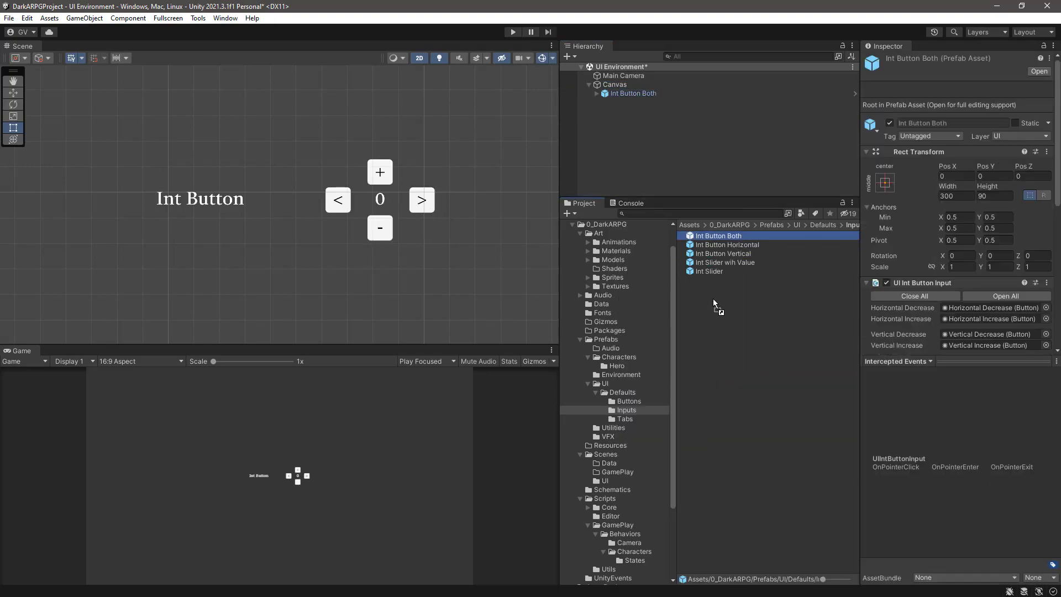
{"action": "key", "text": "Delete"}
Step: Create a Float Slider prefab in the Inputs folder from a temporary Makinom Float Slider (TextMeshPro) on the Canvas
{"action": "right_click", "coordinate": [615, 84]}
{"action": "mouse_move", "coordinate": [690, 388]}
{"action": "mouse_move", "coordinate": [784, 412]}
{"action": "mouse_move", "coordinate": [906, 449]}
{"action": "left_click", "coordinate": [740, 522]}
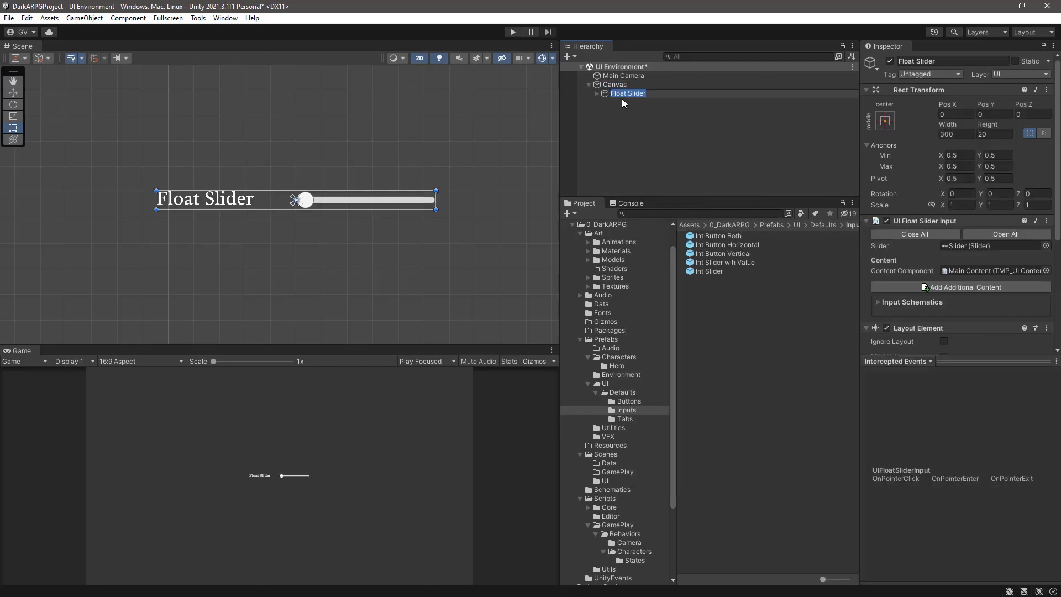
{"action": "left_click_drag", "start_coordinate": [622, 94], "coordinate": [709, 315]}
{"action": "left_click", "coordinate": [659, 95]}
{"action": "key", "text": "Delete"}
Step: Add a Float Slider with Value (TextMeshPro) under the Canvas and name it Float Slider with Value
{"action": "right_click", "coordinate": [615, 84]}
{"action": "mouse_move", "coordinate": [691, 388]}
{"action": "mouse_move", "coordinate": [785, 412]}
{"action": "mouse_move", "coordinate": [905, 448]}
{"action": "left_click", "coordinate": [747, 533]}
{"action": "left_click", "coordinate": [666, 93]}
{"action": "type", "text": "with Value"}
{"action": "key", "text": "Return"}
Step: Save Float Slider with Value as a prefab in the Inputs folder and delete it from the Canvas
{"action": "left_click_drag", "start_coordinate": [633, 93], "coordinate": [712, 243]}
{"action": "left_click", "coordinate": [650, 93]}
{"action": "key", "text": "Delete"}
Step: Add a Float Button Horizontal (TextMeshPro) under the Canvas and name it Float Button Horizontal
{"action": "right_click", "coordinate": [649, 86]}
{"action": "mouse_move", "coordinate": [690, 388]}
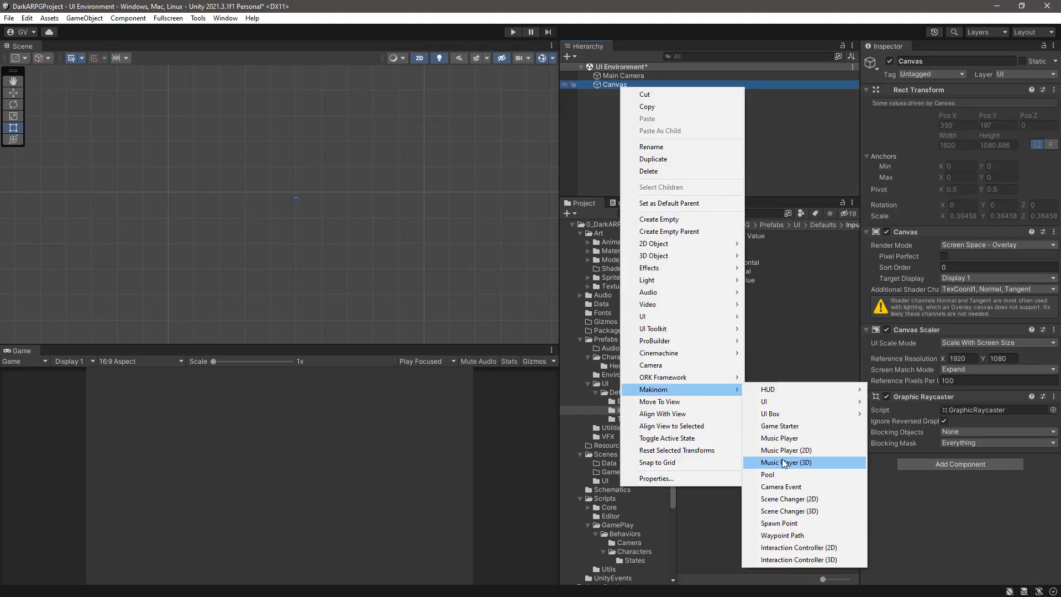
{"action": "mouse_move", "coordinate": [785, 413]}
{"action": "mouse_move", "coordinate": [906, 449]}
{"action": "left_click", "coordinate": [754, 549]}
{"action": "left_click", "coordinate": [647, 93]}
{"action": "type", "text": "Horizontal"}
{"action": "key", "text": "Return"}
Step: Save Float Button Horizontal as a prefab in the Inputs folder and delete it from the Canvas
{"action": "left_click_drag", "start_coordinate": [614, 94], "coordinate": [713, 237]}
{"action": "left_click", "coordinate": [640, 94]}
{"action": "key", "text": "Delete"}
Step: Create a prefab named Float Button Vertical in the Inputs folder from a temporary Float Button Vertical (TextMeshPro) on the Canvas
{"action": "right_click", "coordinate": [614, 84]}
{"action": "mouse_move", "coordinate": [690, 386]}
{"action": "mouse_move", "coordinate": [764, 409]}
{"action": "mouse_move", "coordinate": [939, 443]}
{"action": "left_click", "coordinate": [724, 490]}
{"action": "left_click_drag", "start_coordinate": [688, 93], "coordinate": [718, 340]}
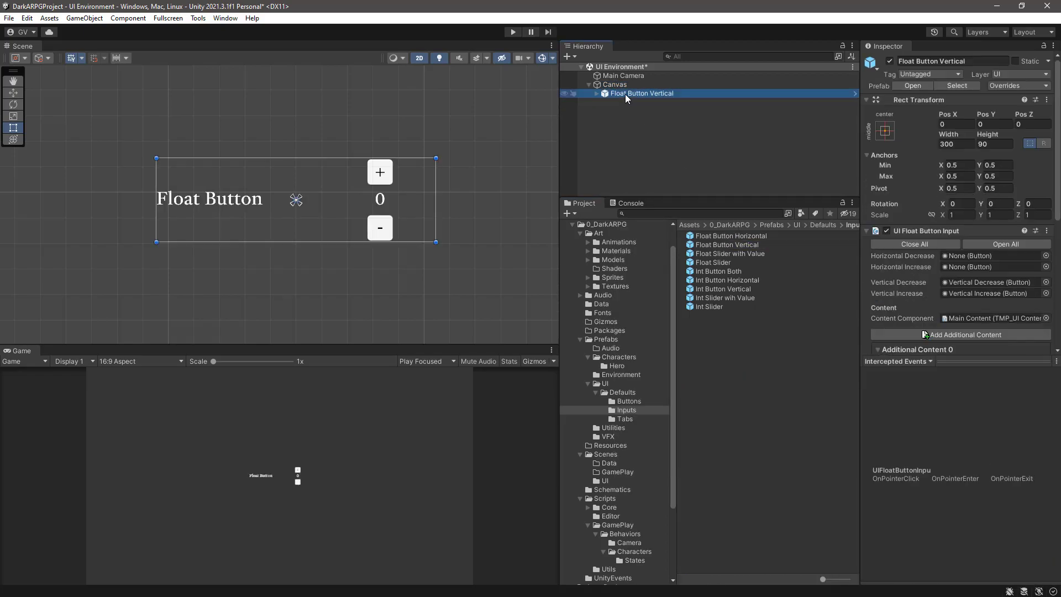
{"action": "key", "text": "Delete"}
Step: Create a prefab named Float Button Both in the Inputs folder from a temporary Float Button Horizontal+Vertical (TextMeshPro) on the Canvas
{"action": "right_click", "coordinate": [623, 84]}
{"action": "mouse_move", "coordinate": [690, 386]}
{"action": "mouse_move", "coordinate": [784, 410]}
{"action": "mouse_move", "coordinate": [912, 446]}
{"action": "left_click", "coordinate": [768, 568]}
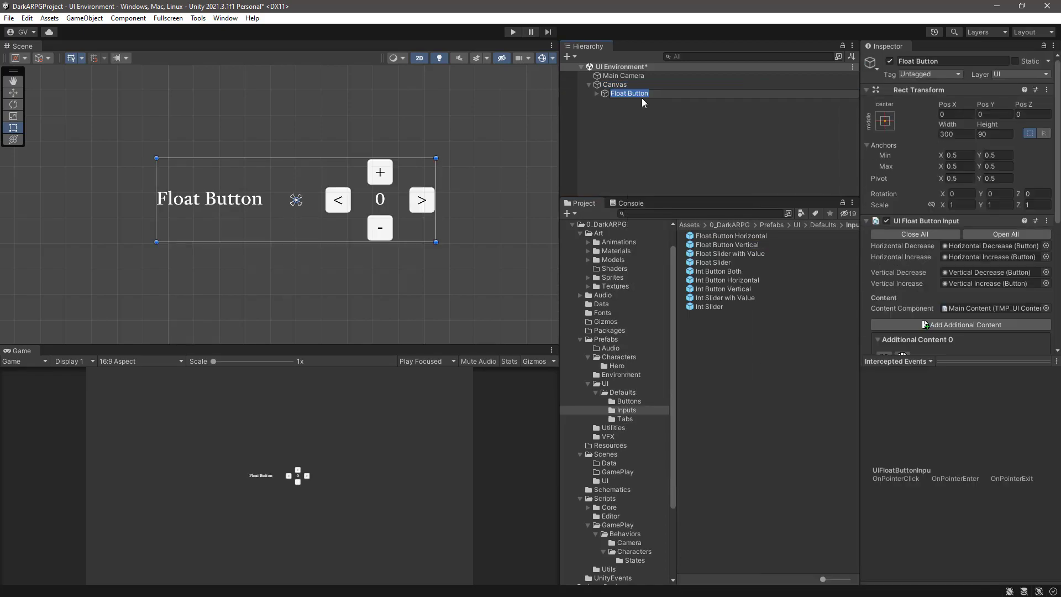
{"action": "left_click", "coordinate": [606, 94]}
{"action": "left_click_drag", "start_coordinate": [605, 95], "coordinate": [735, 331]}
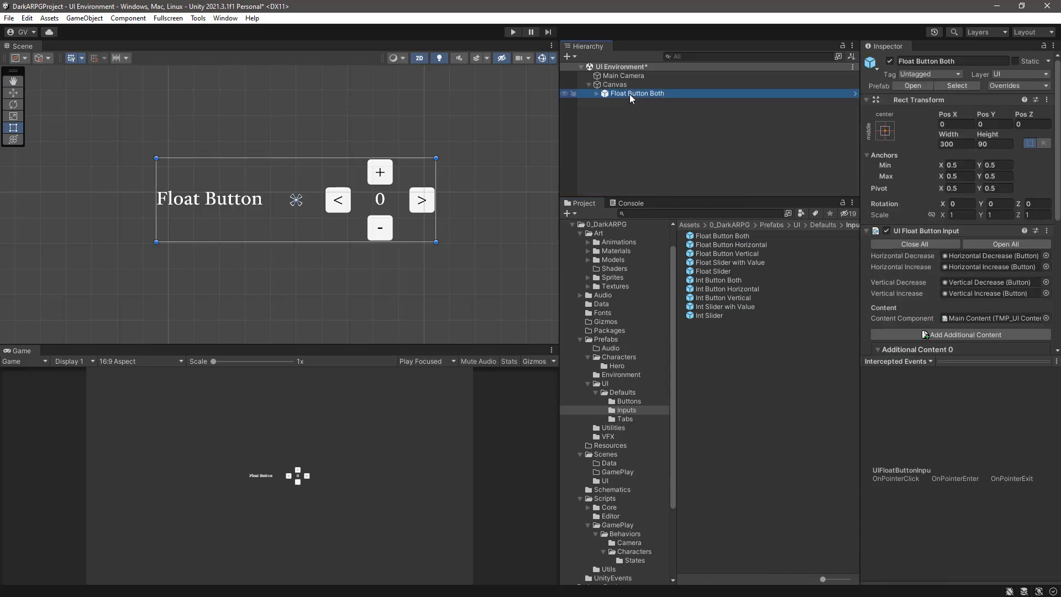
{"action": "key", "text": "Delete"}
{"action": "right_click", "coordinate": [624, 85]}
{"action": "mouse_move", "coordinate": [682, 385]}
{"action": "mouse_move", "coordinate": [784, 409]}
{"action": "mouse_move", "coordinate": [885, 448]}
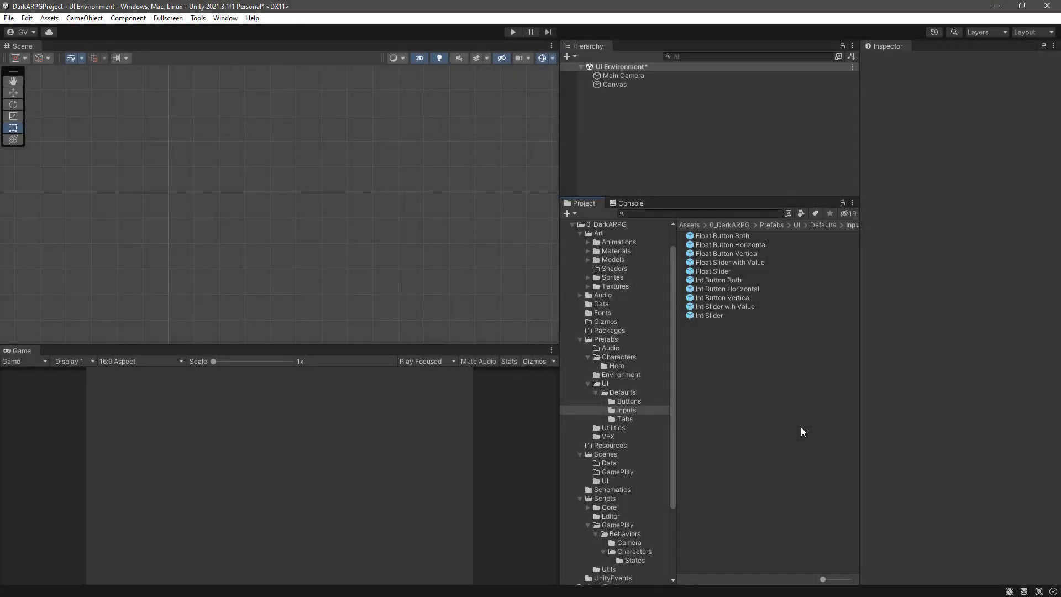
Step: Open the Makinom editor window, then move and narrow it so the project files stay accessible beside it
{"action": "left_click", "coordinate": [232, 18]}
{"action": "mouse_move", "coordinate": [252, 199]}
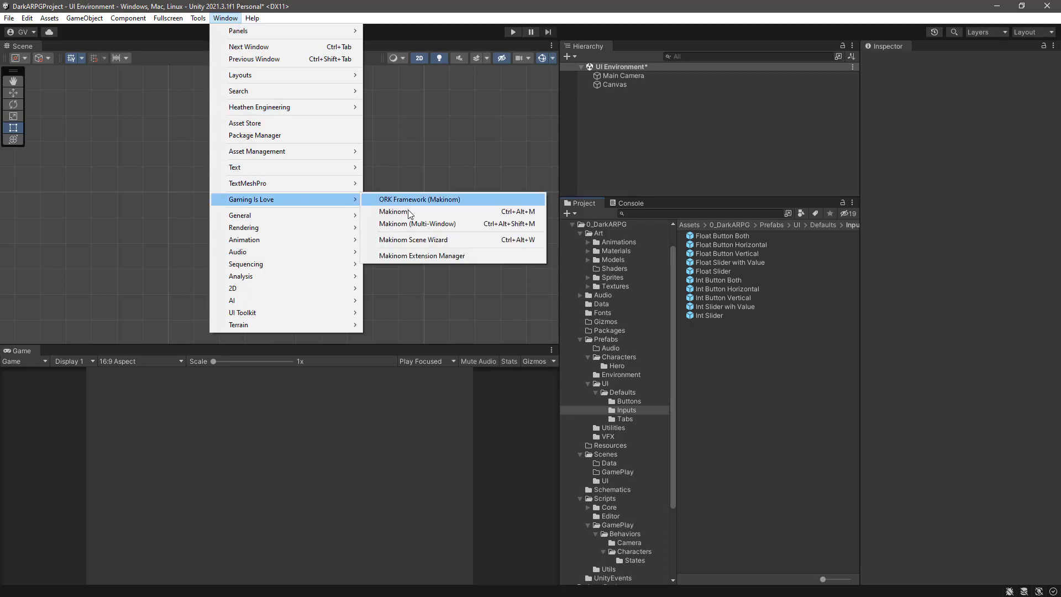
{"action": "left_click", "coordinate": [409, 212]}
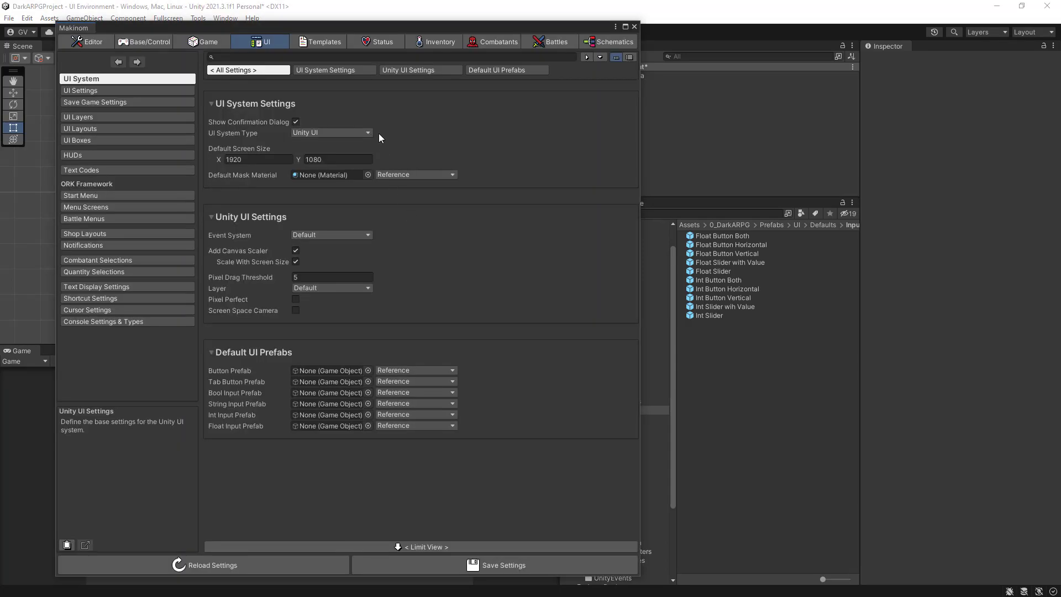
{"action": "left_click_drag", "start_coordinate": [397, 25], "coordinate": [397, 9]}
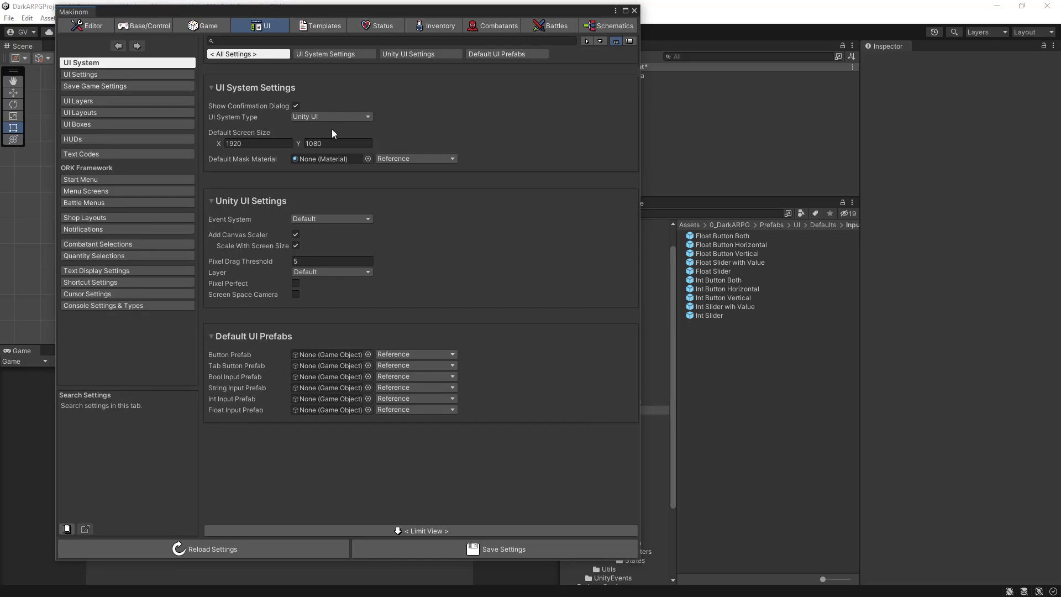
{"action": "left_click_drag", "start_coordinate": [641, 372], "coordinate": [562, 370]}
Step: Assign the Choice Button prefab from the Buttons folder as the default Button Prefab
{"action": "left_click", "coordinate": [627, 401]}
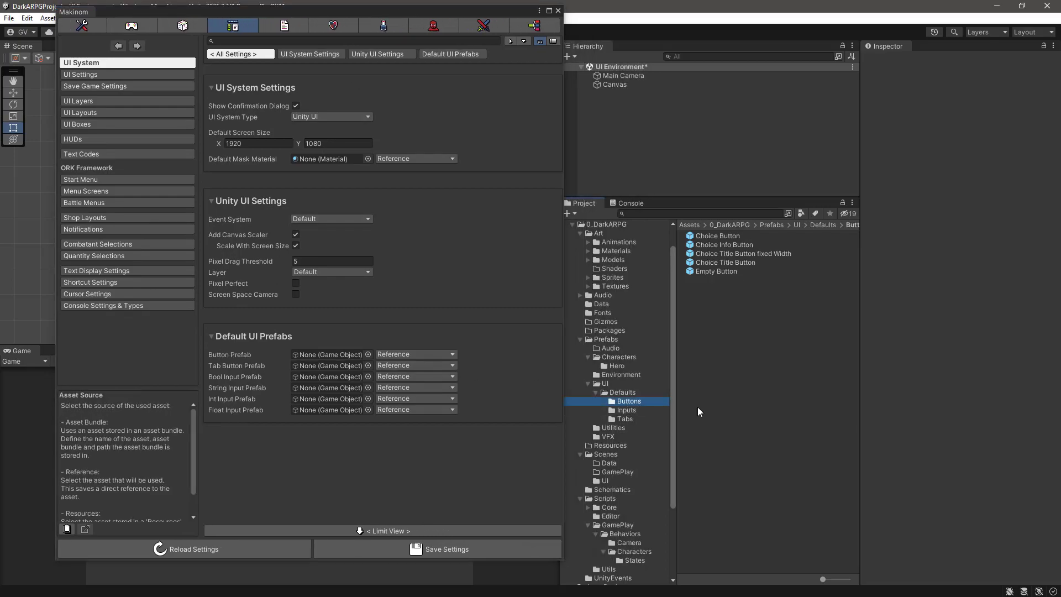
{"action": "left_click_drag", "start_coordinate": [706, 234], "coordinate": [311, 365]}
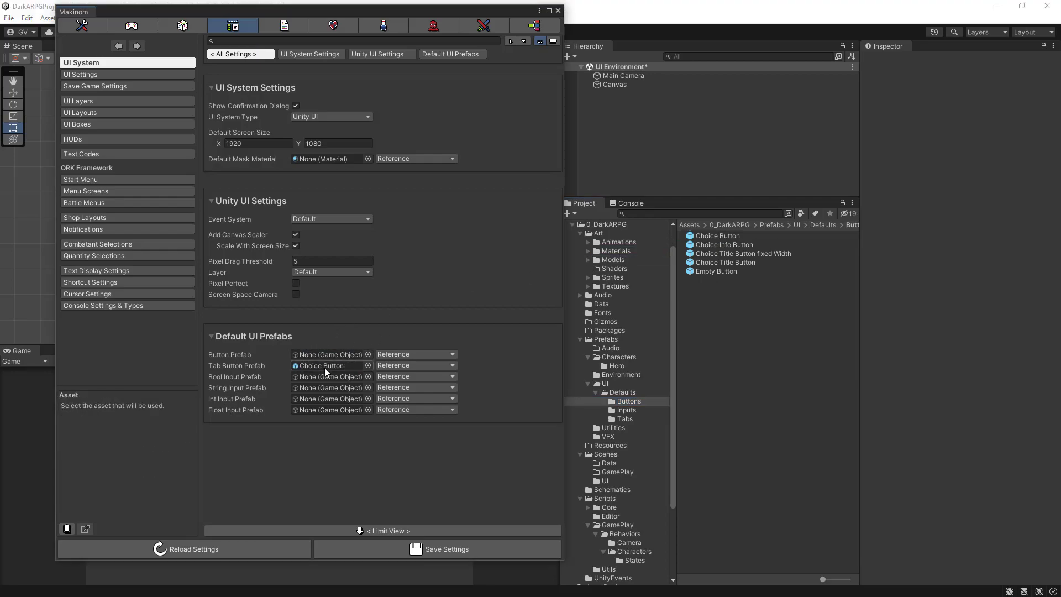
{"action": "left_click_drag", "start_coordinate": [713, 238], "coordinate": [319, 358]}
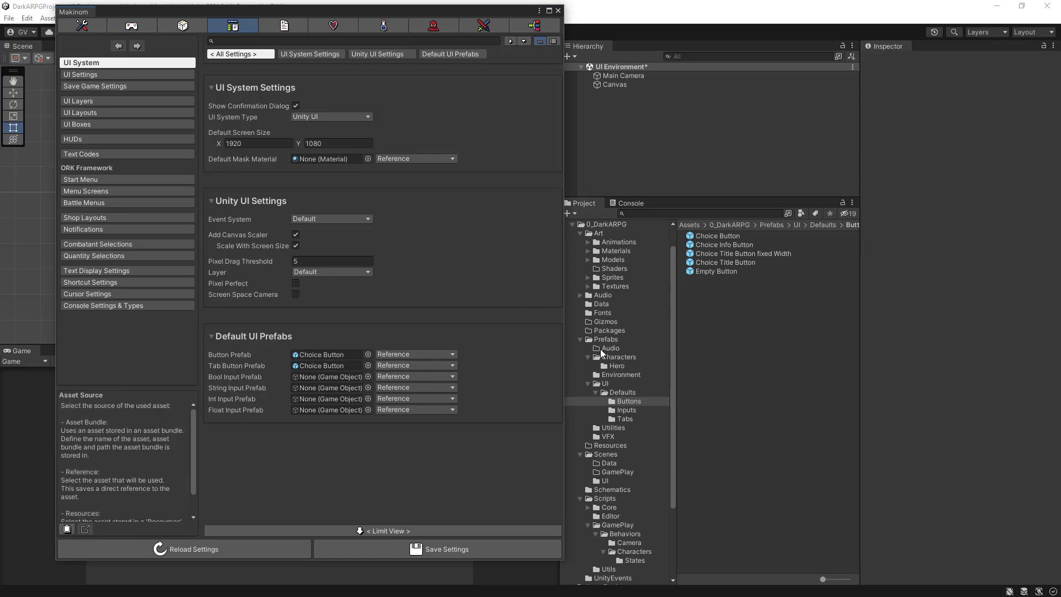
Step: Assign the Tab Button prefab from the Tabs folder as the default Tab Button Prefab
{"action": "left_click", "coordinate": [618, 391]}
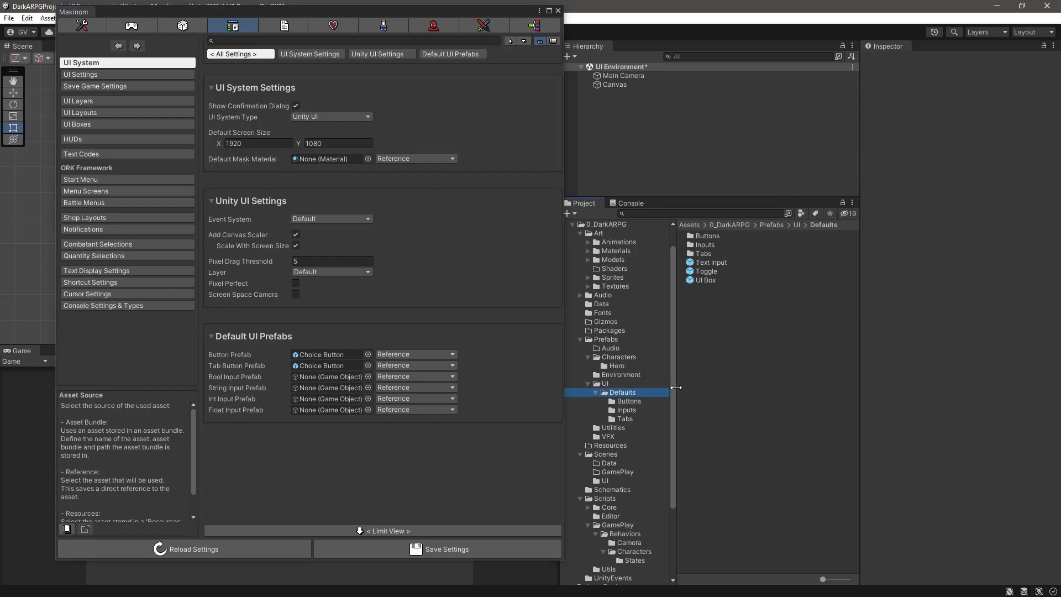
{"action": "left_click", "coordinate": [623, 419]}
{"action": "left_click_drag", "start_coordinate": [705, 236], "coordinate": [321, 366]}
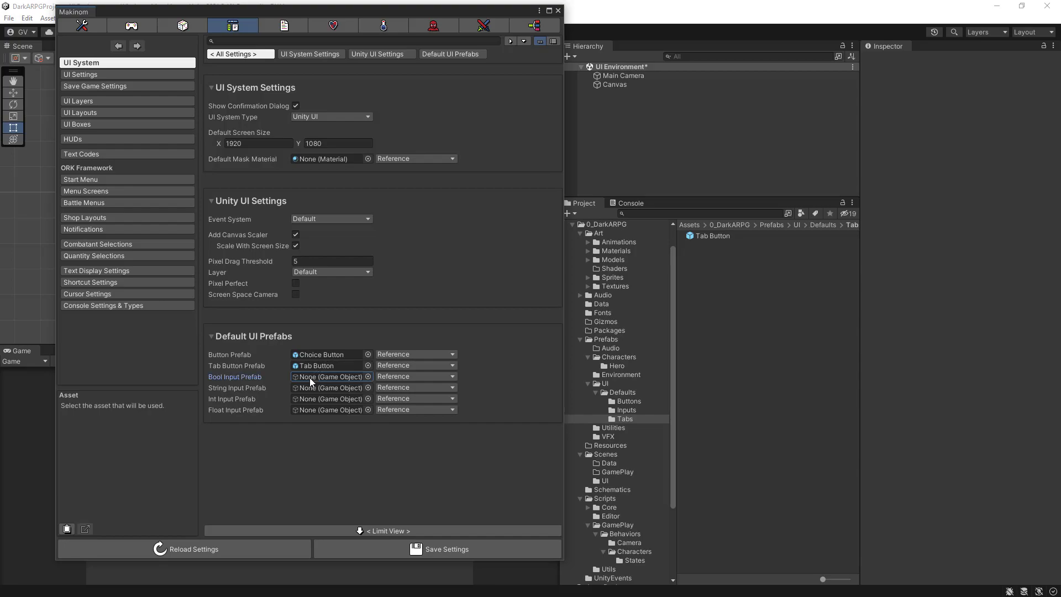
Step: Assign the Toggle and Text Input prefabs from the Defaults folder as the default Bool Input Prefab and String Input Prefab
{"action": "left_click", "coordinate": [627, 410]}
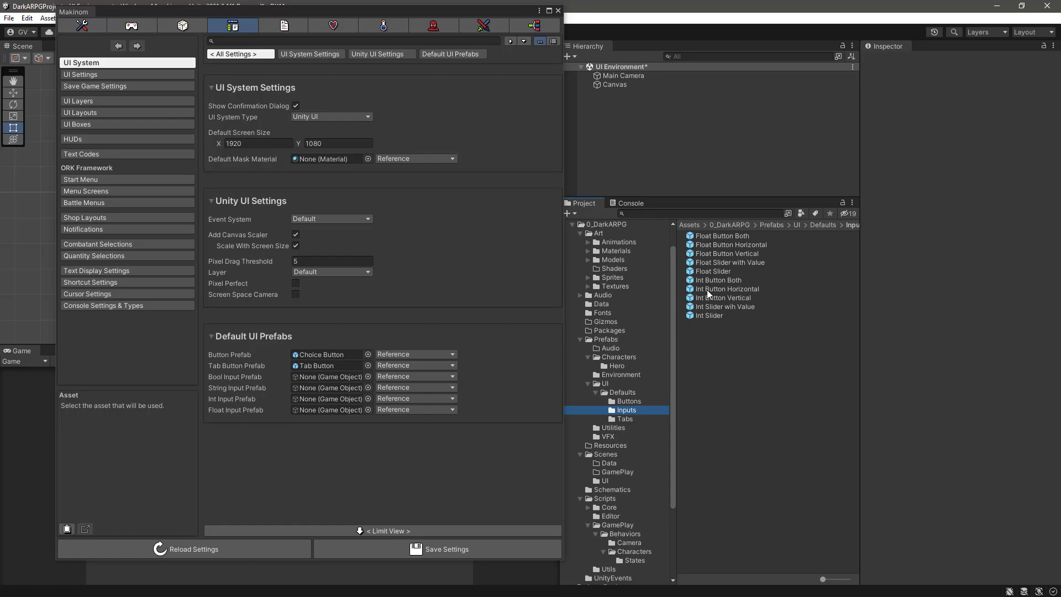
{"action": "left_click", "coordinate": [629, 401]}
{"action": "left_click", "coordinate": [622, 393]}
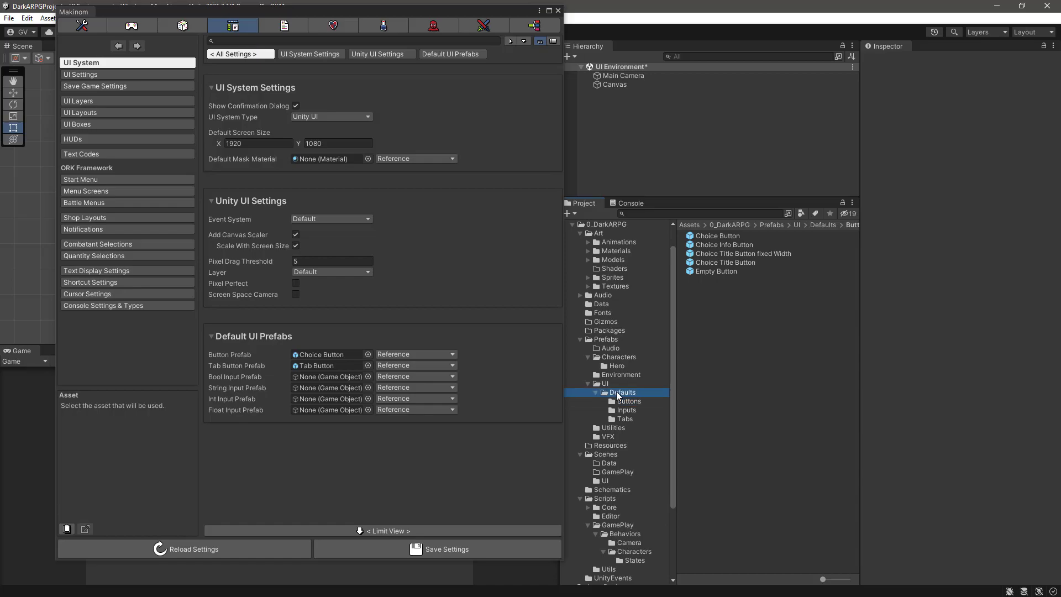
{"action": "left_click_drag", "start_coordinate": [691, 274], "coordinate": [312, 378]}
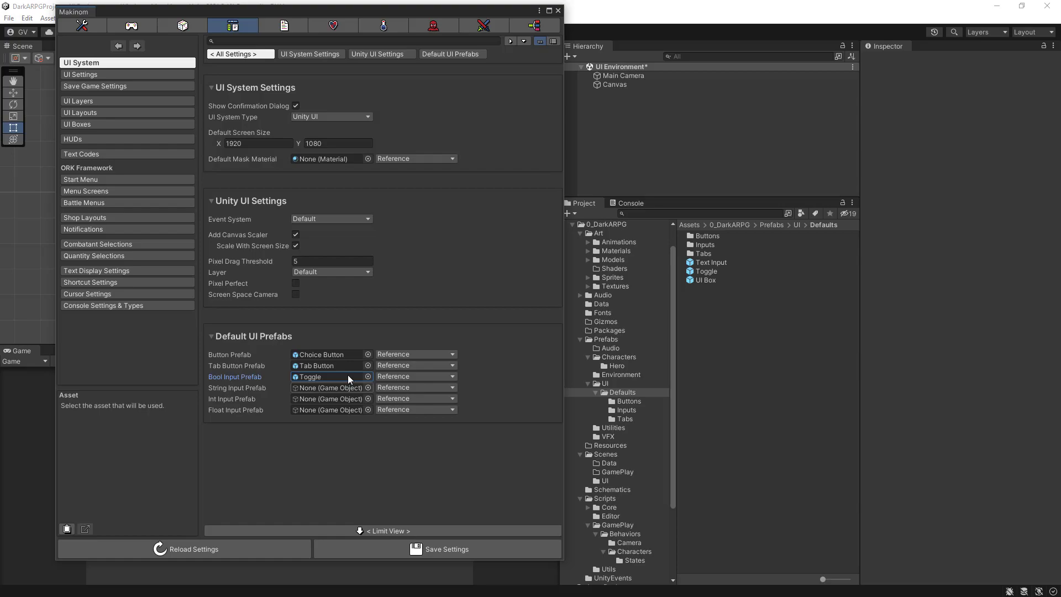
{"action": "left_click_drag", "start_coordinate": [692, 266], "coordinate": [320, 390]}
Step: Assign Int Button Horizontal and Float Button Horizontal from the Inputs folder as the default Int Input Prefab and Float Input Prefab
{"action": "left_click", "coordinate": [628, 400]}
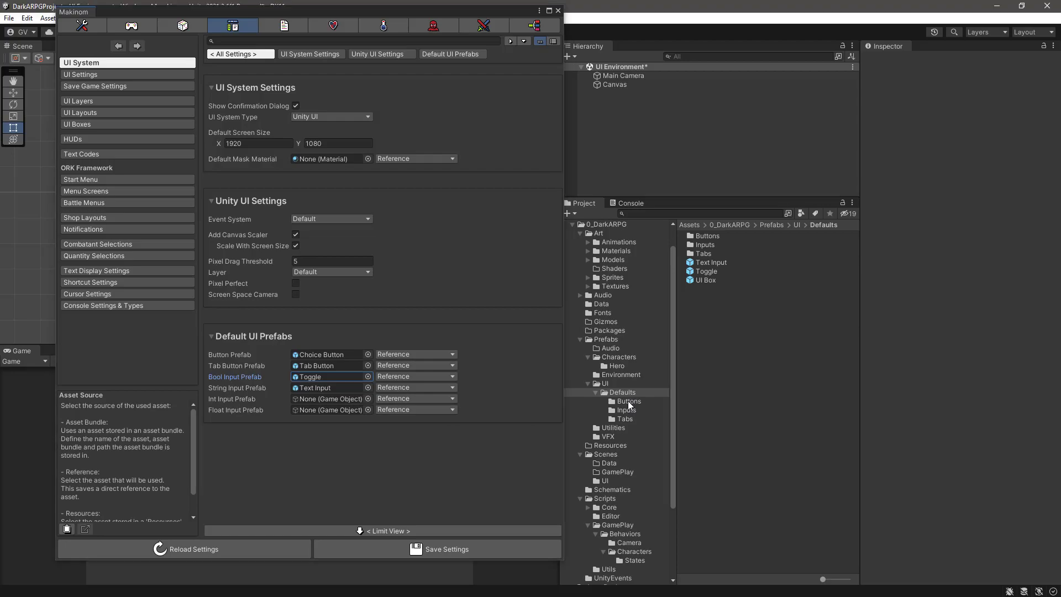
{"action": "left_click", "coordinate": [627, 411]}
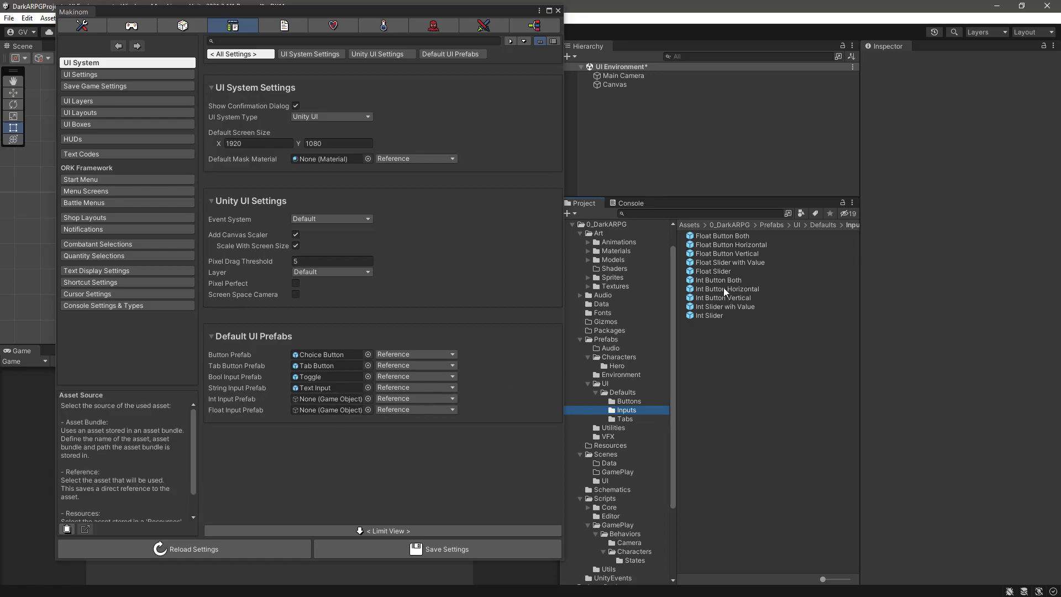
{"action": "left_click_drag", "start_coordinate": [704, 290], "coordinate": [328, 404]}
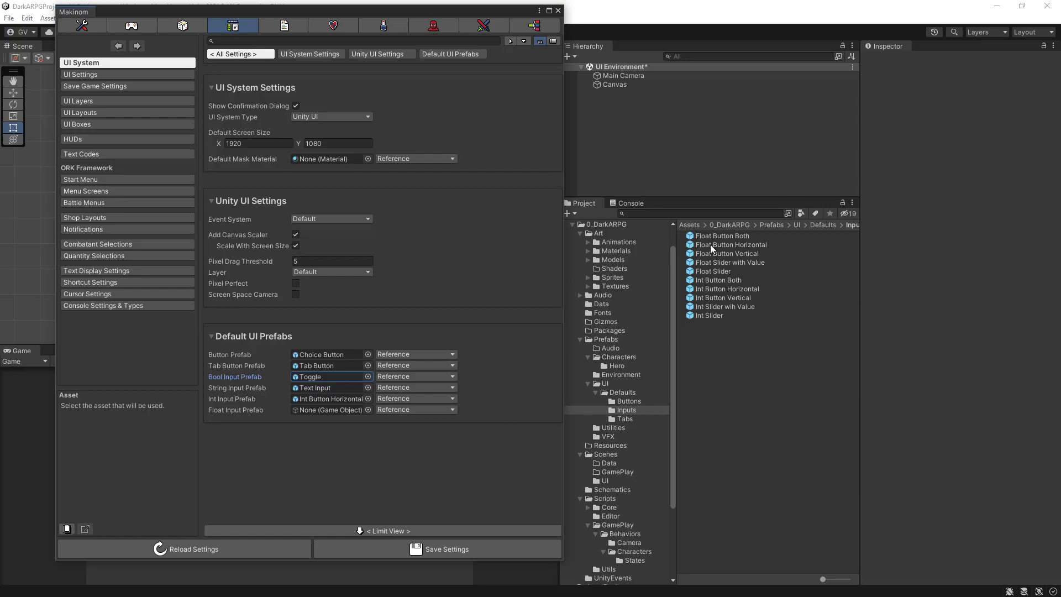
{"action": "left_click_drag", "start_coordinate": [710, 243], "coordinate": [319, 410]}
Step: Widen the Makinom window and save the UI System Settings changes with a backup
{"action": "left_click_drag", "start_coordinate": [566, 431], "coordinate": [630, 430]}
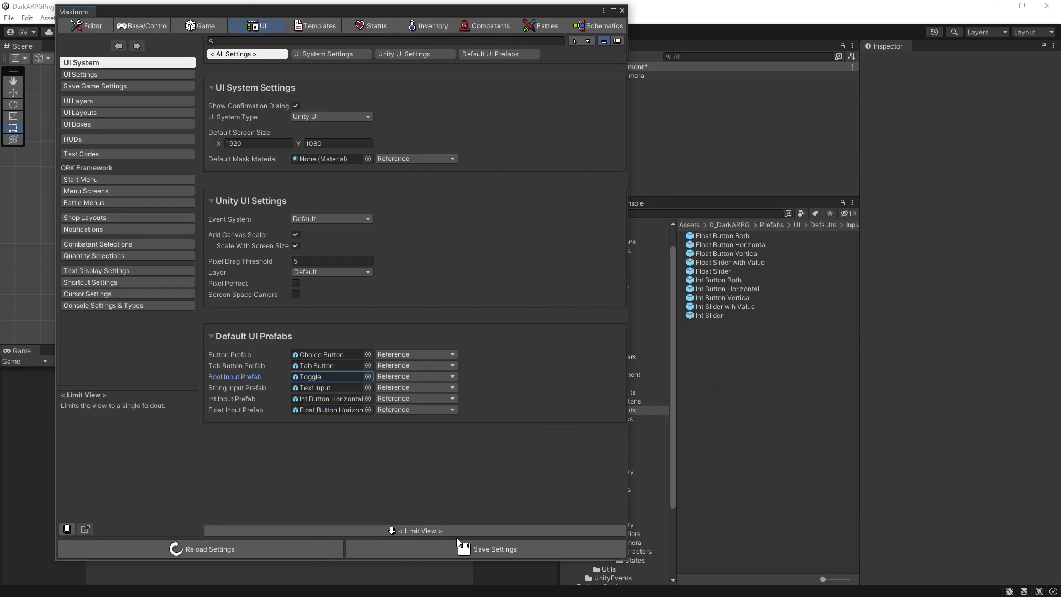
{"action": "left_click", "coordinate": [446, 548]}
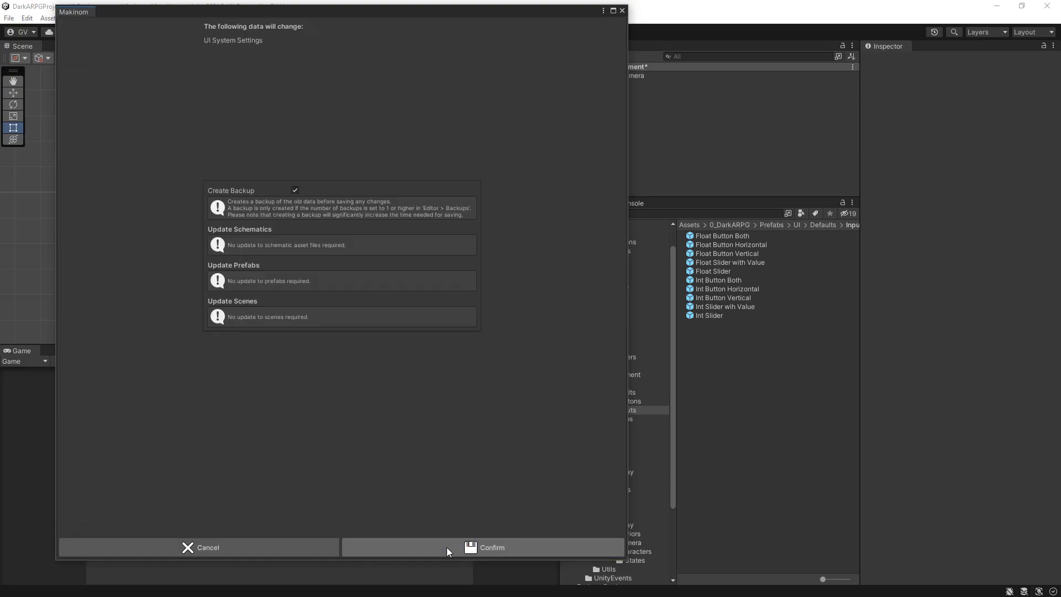
{"action": "left_click", "coordinate": [447, 547]}
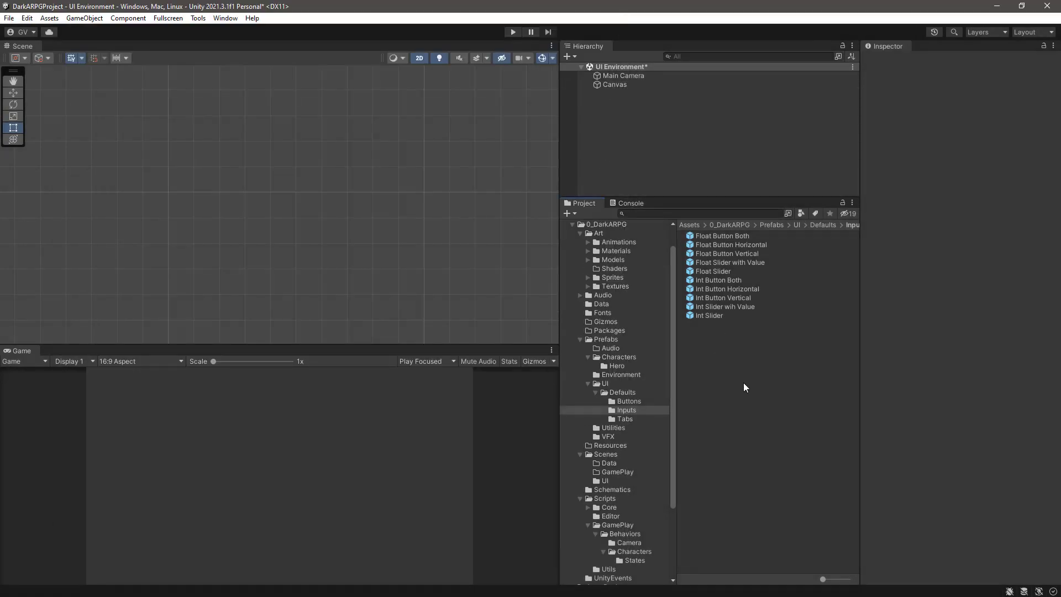
Step: Widen the project folder tree and collapse the TextMesh Pro folder
{"action": "left_click_drag", "start_coordinate": [679, 390], "coordinate": [712, 390]}
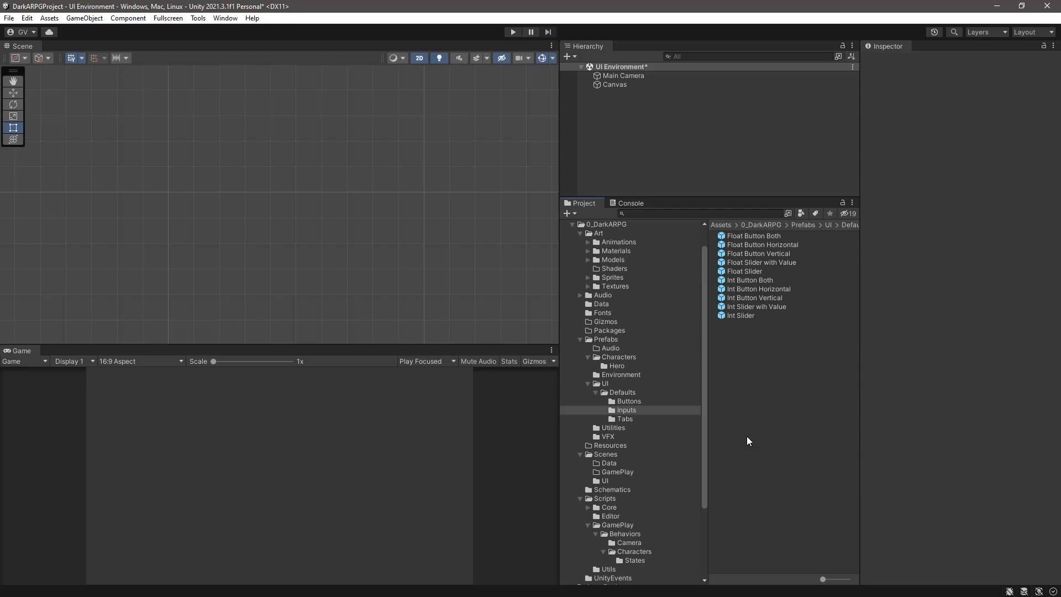
{"action": "scroll", "coordinate": [675, 466], "scroll_direction": "down", "scroll_amount": 3}
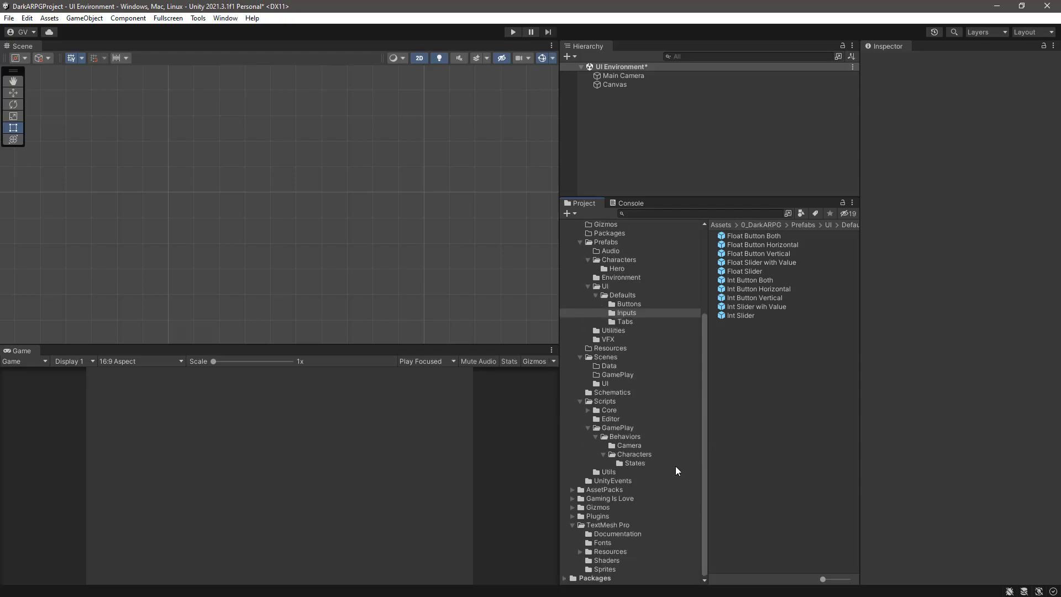
{"action": "left_click", "coordinate": [571, 524]}
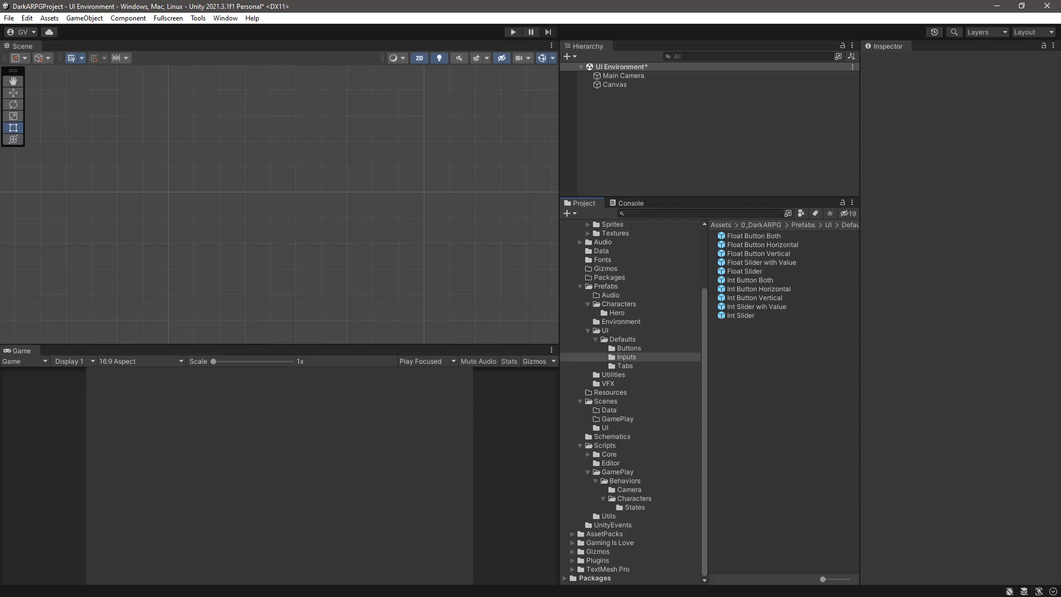
Step: Import the Unity package file into the project
{"action": "left_click_drag", "start_coordinate": [396, 386], "coordinate": [760, 342]}
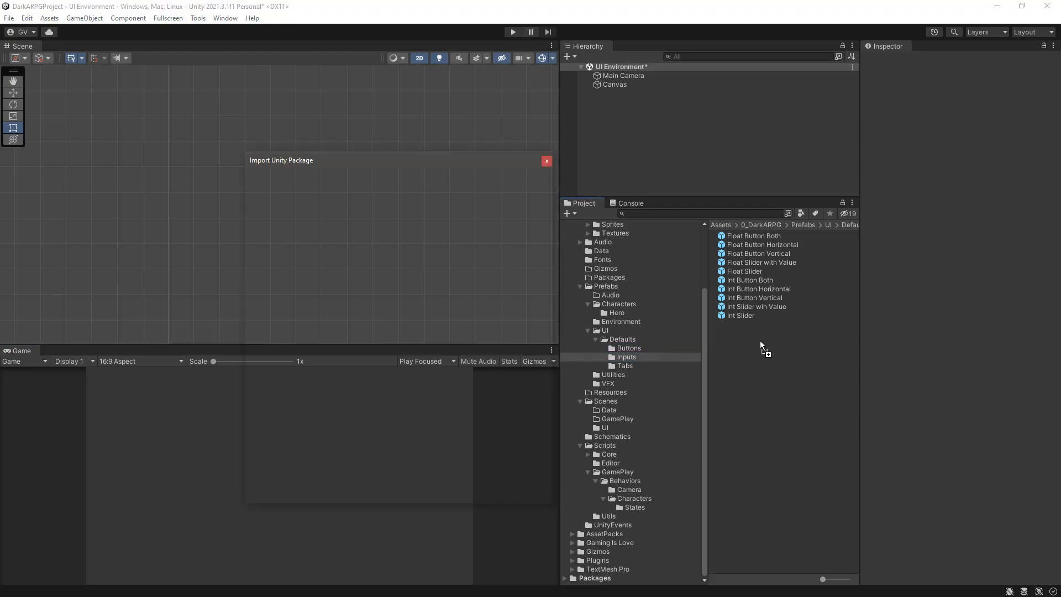
{"action": "left_click", "coordinate": [533, 496]}
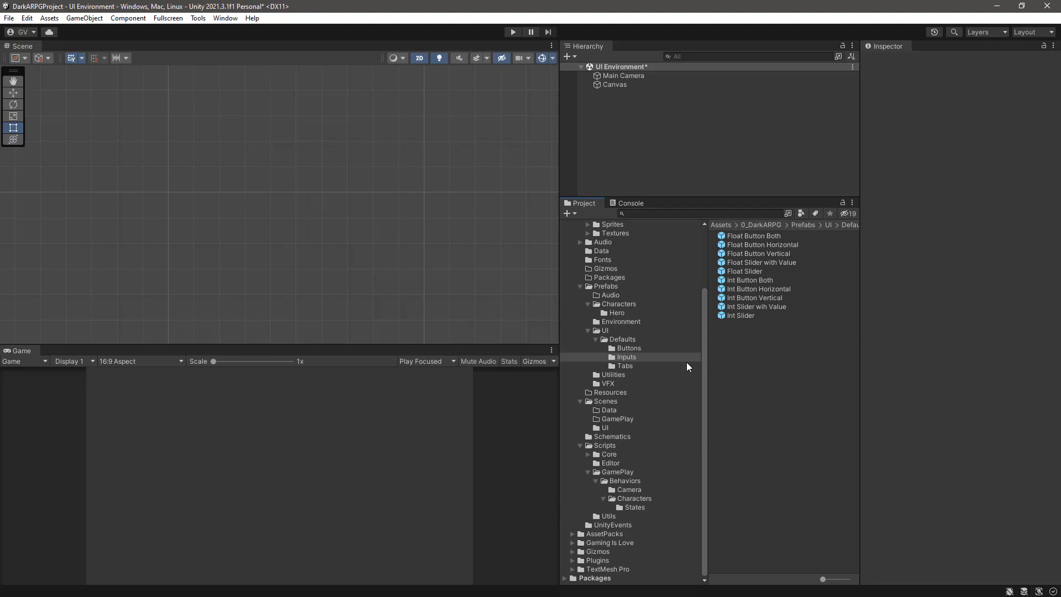
Step: Expand Art/Sprites/UI/HUD/Icons in the project, open the Console folder and select the Console_Icons_Atlas texture
{"action": "scroll", "coordinate": [665, 357], "scroll_direction": "up", "scroll_amount": 3}
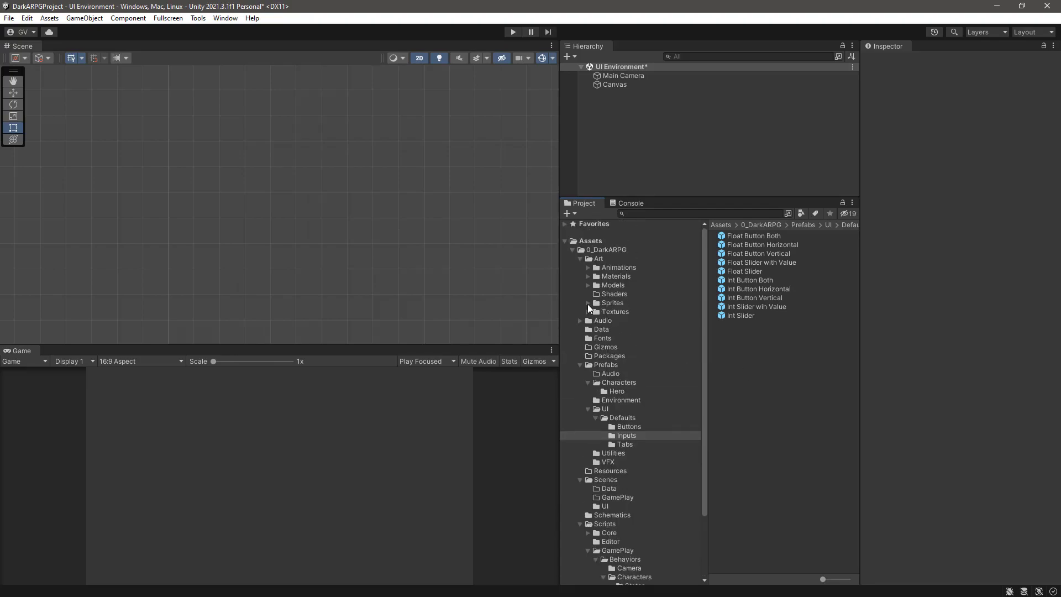
{"action": "left_click", "coordinate": [588, 303]}
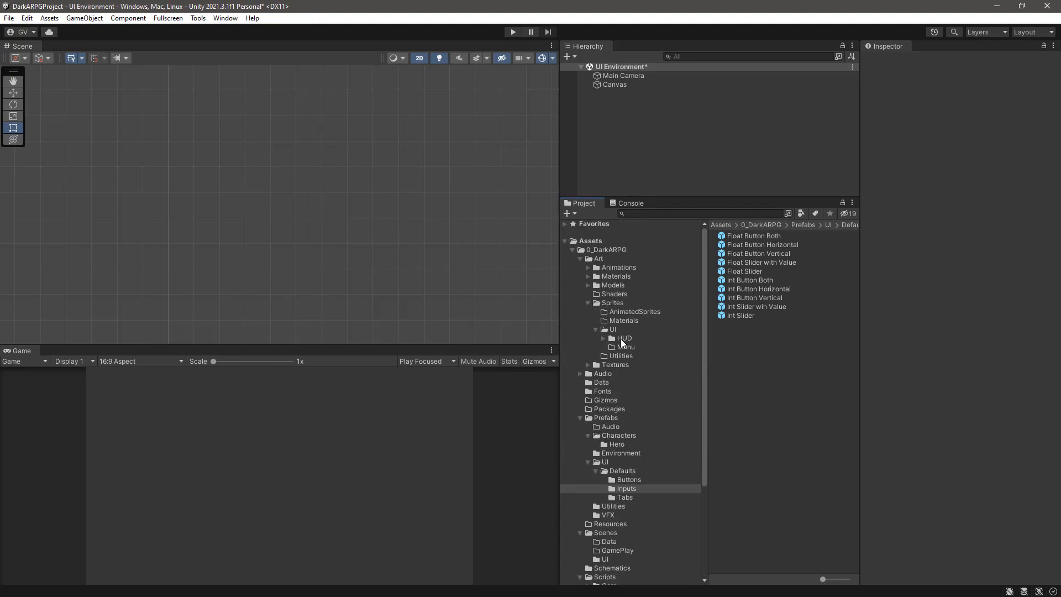
{"action": "left_click", "coordinate": [603, 338]}
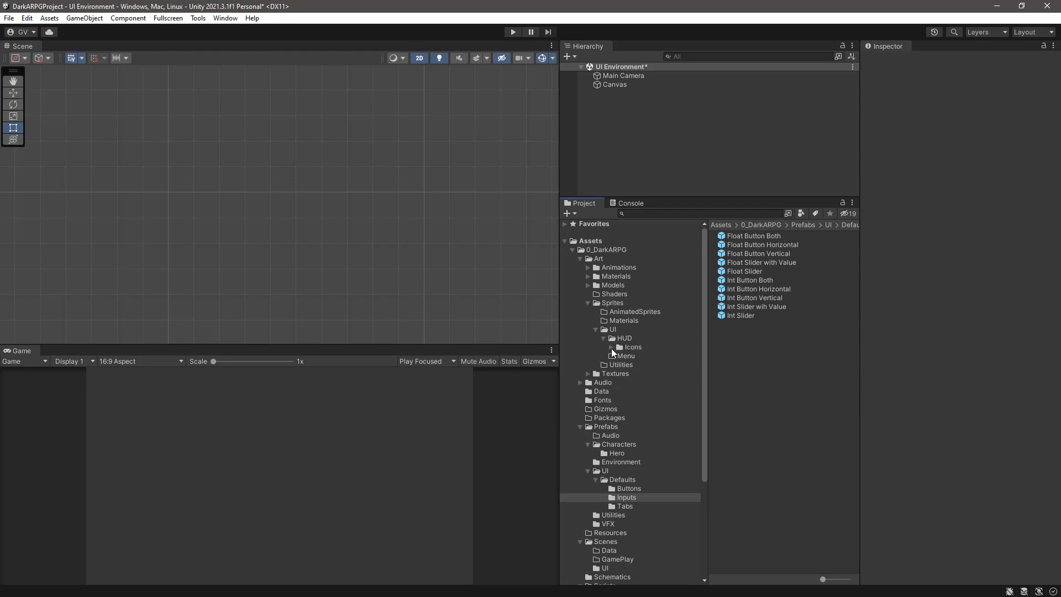
{"action": "left_click", "coordinate": [611, 348]}
{"action": "left_click", "coordinate": [648, 356]}
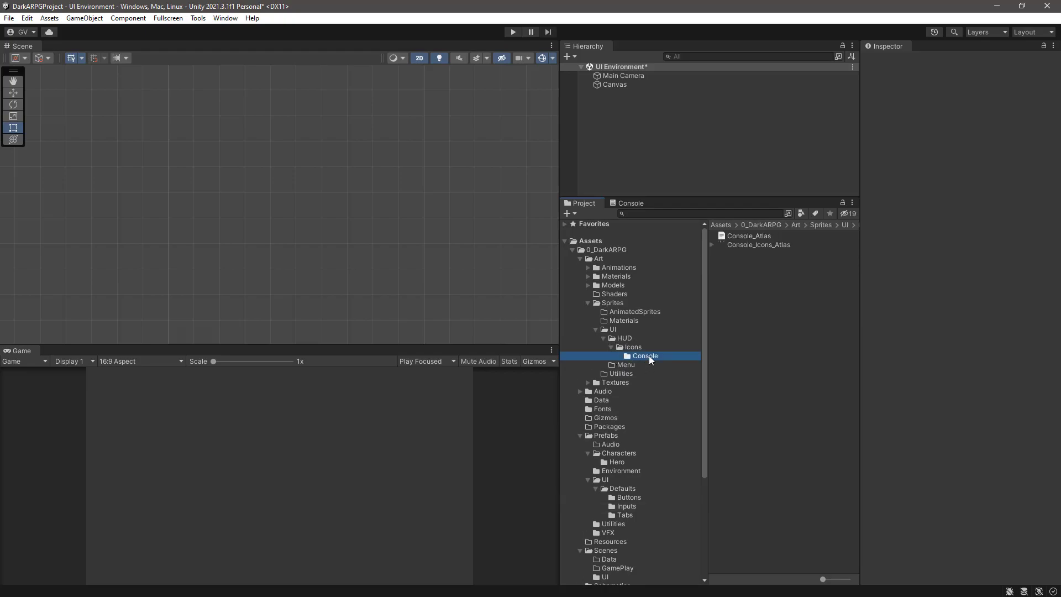
{"action": "left_click", "coordinate": [768, 247]}
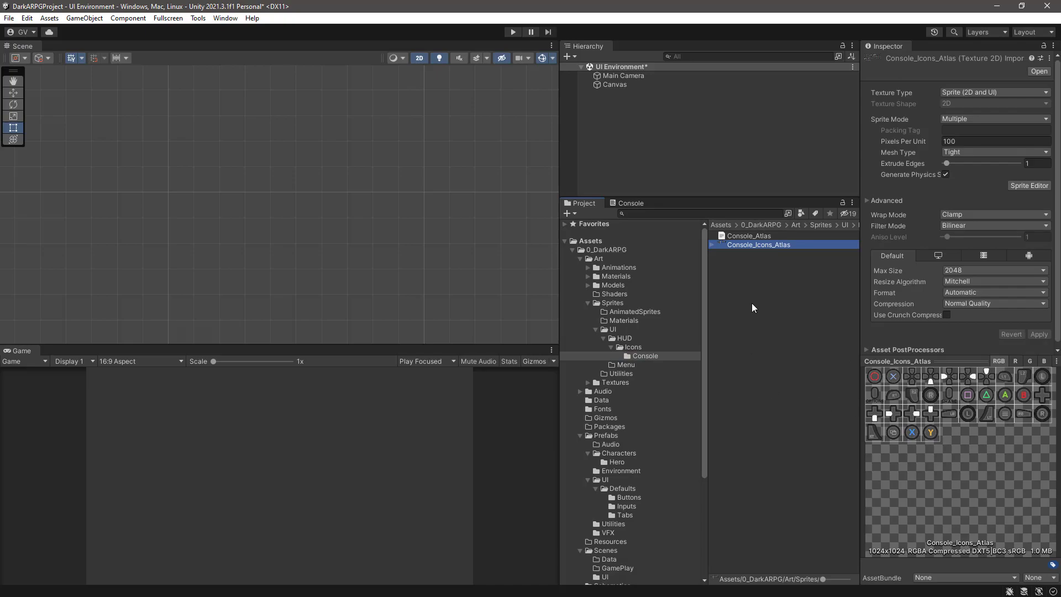
Step: Open the TextMeshPro Sprite Importer and move its window beside the project files
{"action": "left_click", "coordinate": [226, 19]}
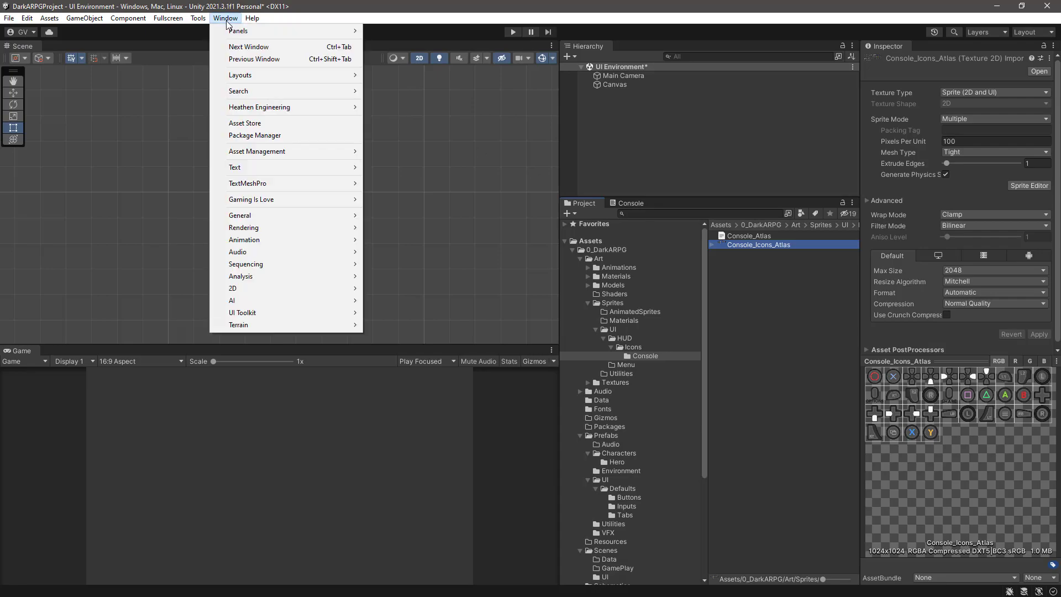
{"action": "mouse_move", "coordinate": [315, 183]}
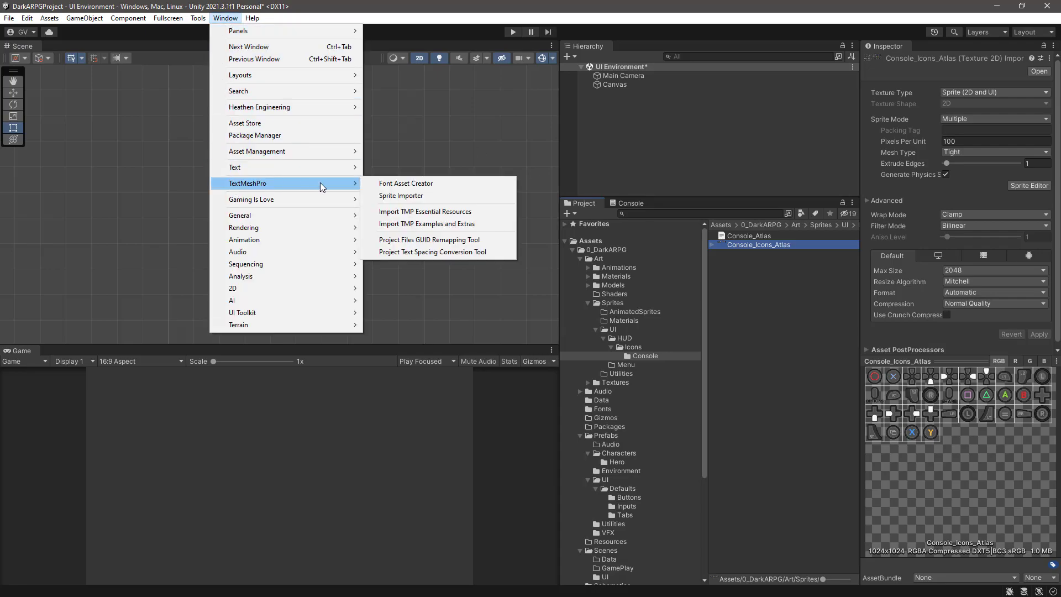
{"action": "left_click", "coordinate": [394, 195]}
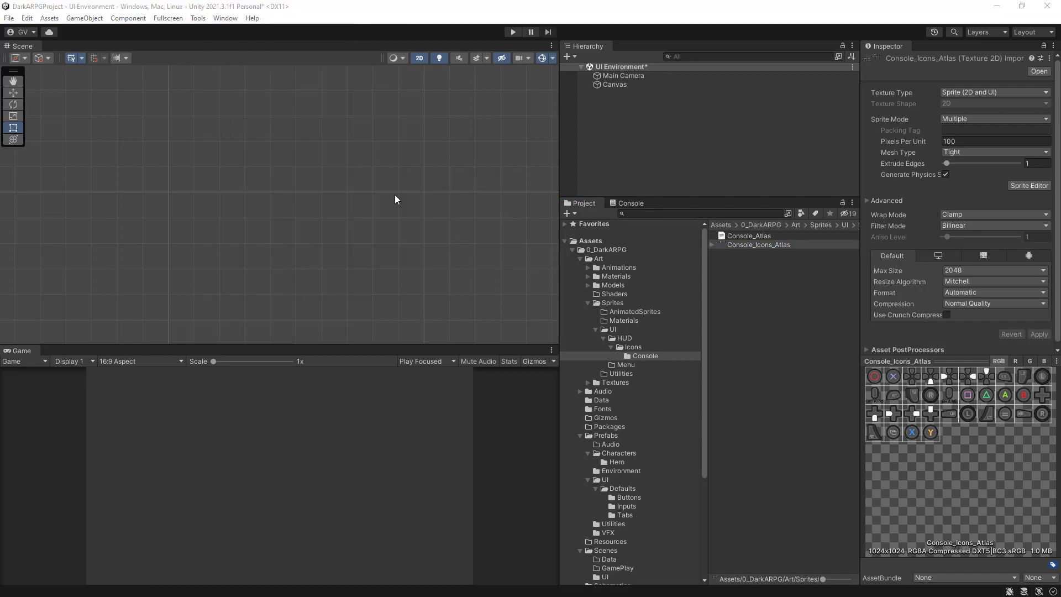
{"action": "left_click_drag", "start_coordinate": [492, 213], "coordinate": [460, 195]}
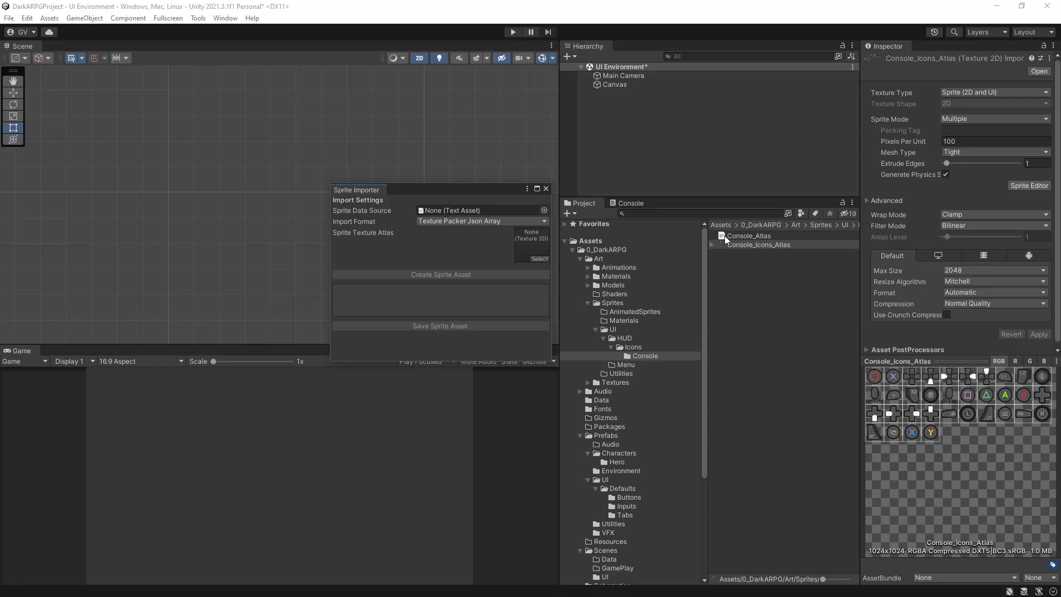
Step: Create a sprite asset from the Console_Atlas data source and Console_Icons_Atlas texture, using the Texture Packer Json Array format
{"action": "left_click", "coordinate": [489, 220]}
{"action": "left_click", "coordinate": [456, 231]}
{"action": "left_click", "coordinate": [460, 220]}
{"action": "left_click", "coordinate": [458, 244]}
{"action": "left_click_drag", "start_coordinate": [734, 238], "coordinate": [460, 210]}
{"action": "left_click_drag", "start_coordinate": [734, 244], "coordinate": [529, 234]}
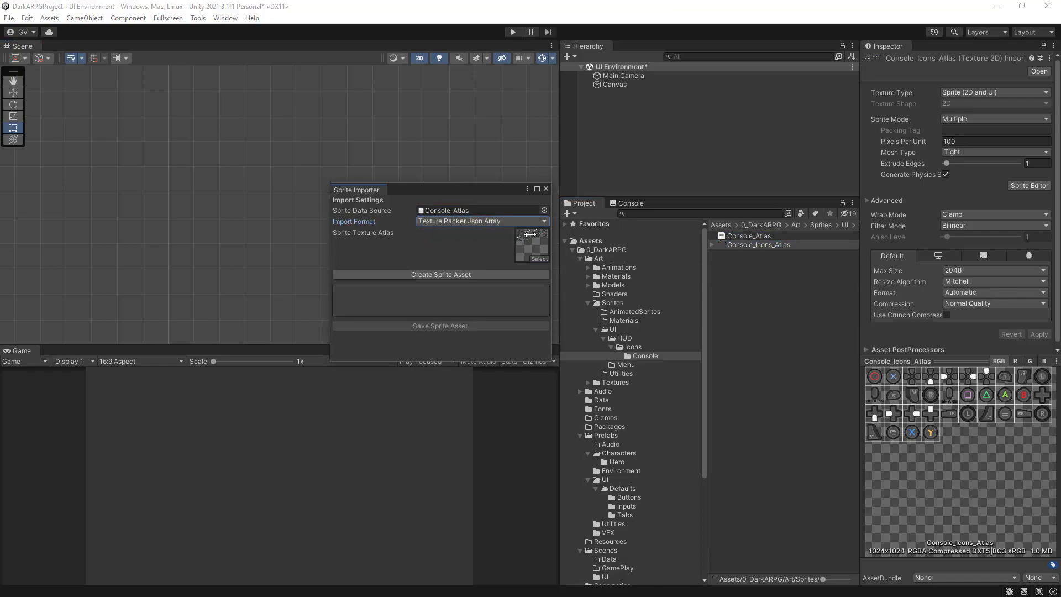
{"action": "left_click", "coordinate": [429, 274]}
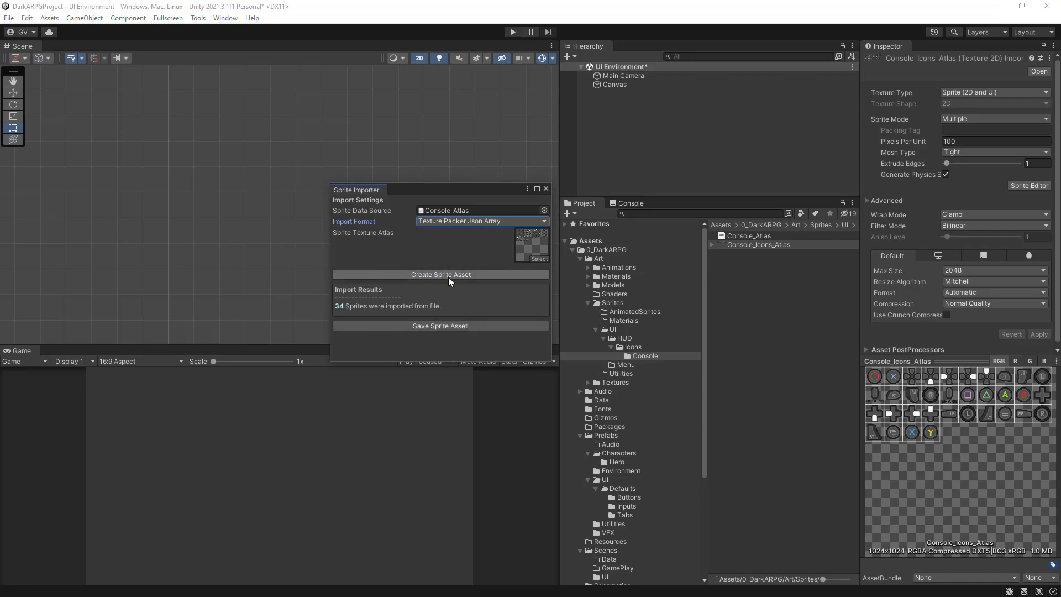
Step: Start saving the sprite asset, create a folder named Resources inside Art/Sprites, and open it
{"action": "left_click", "coordinate": [450, 324]}
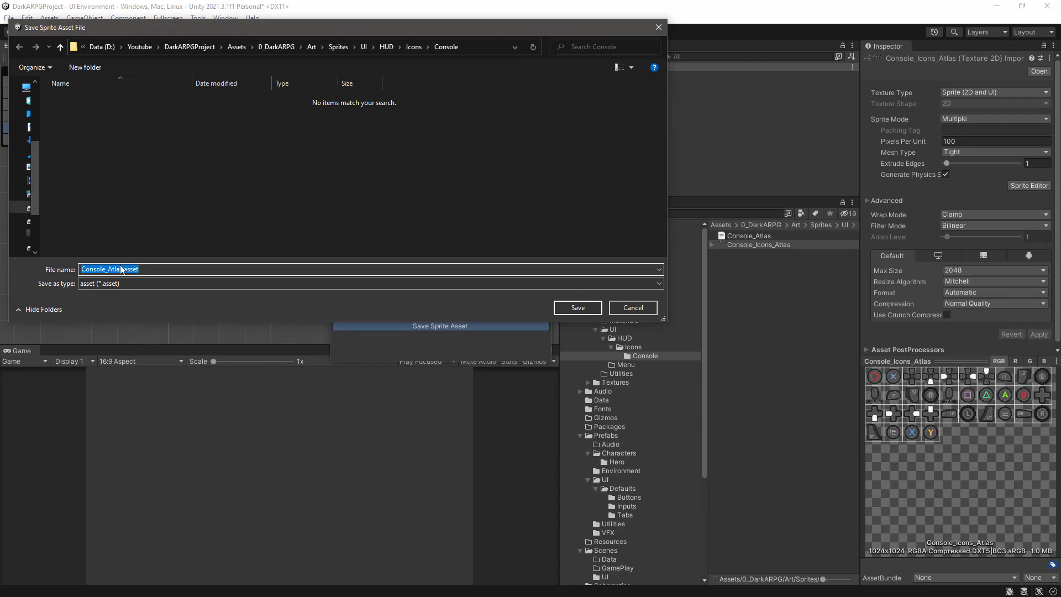
{"action": "left_click", "coordinate": [337, 47]}
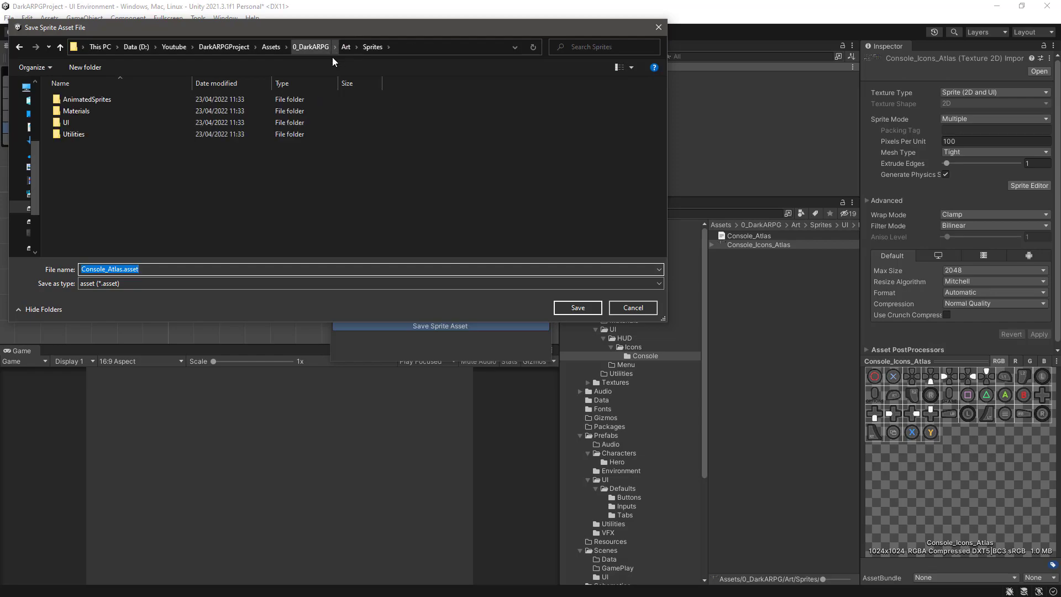
{"action": "left_click", "coordinate": [94, 67]}
{"action": "type", "text": "Resources"}
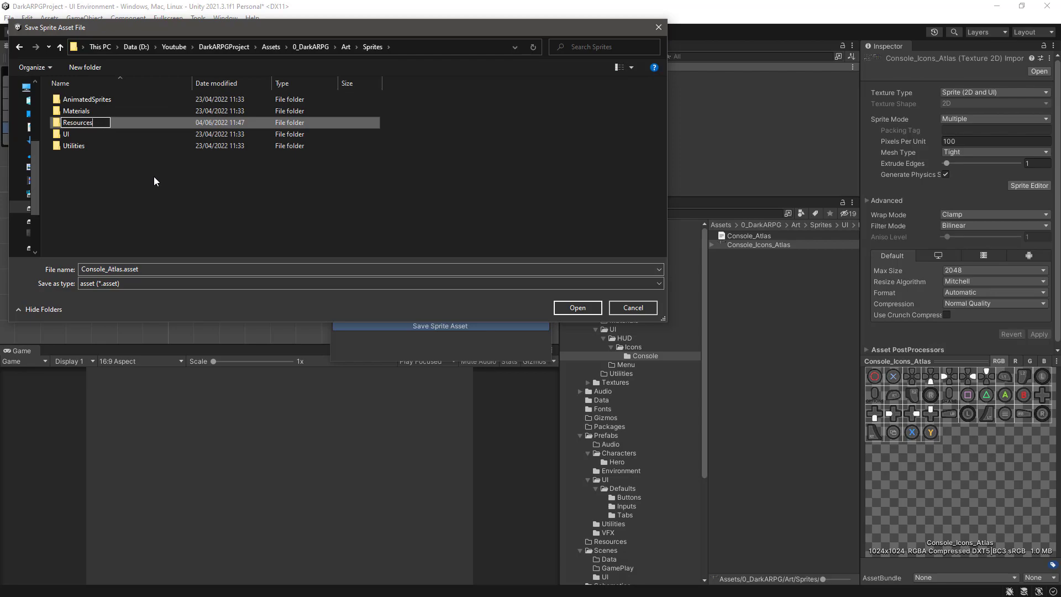
{"action": "key", "text": "Return"}
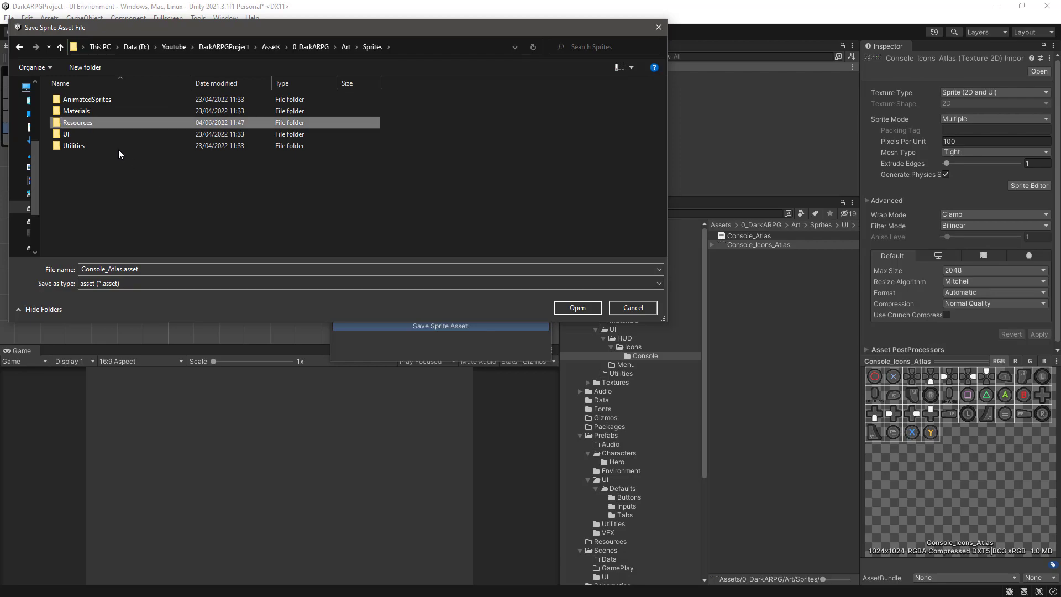
{"action": "double_click", "coordinate": [102, 124]}
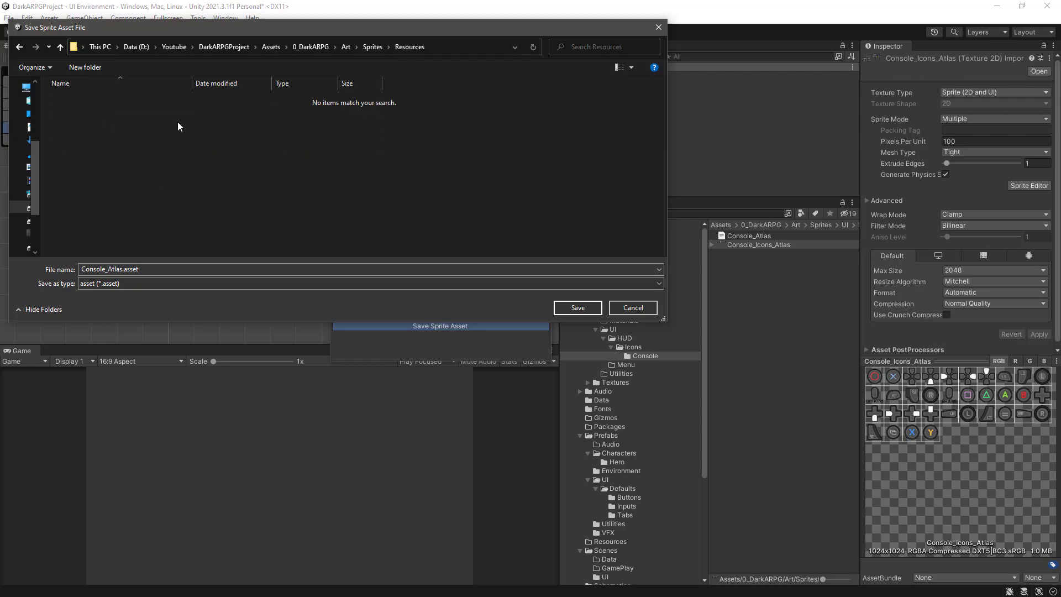
Step: Create a subfolder named Sprite Assets inside the new Resources folder
{"action": "left_click", "coordinate": [86, 67]}
{"action": "type", "text": "Sprites"}
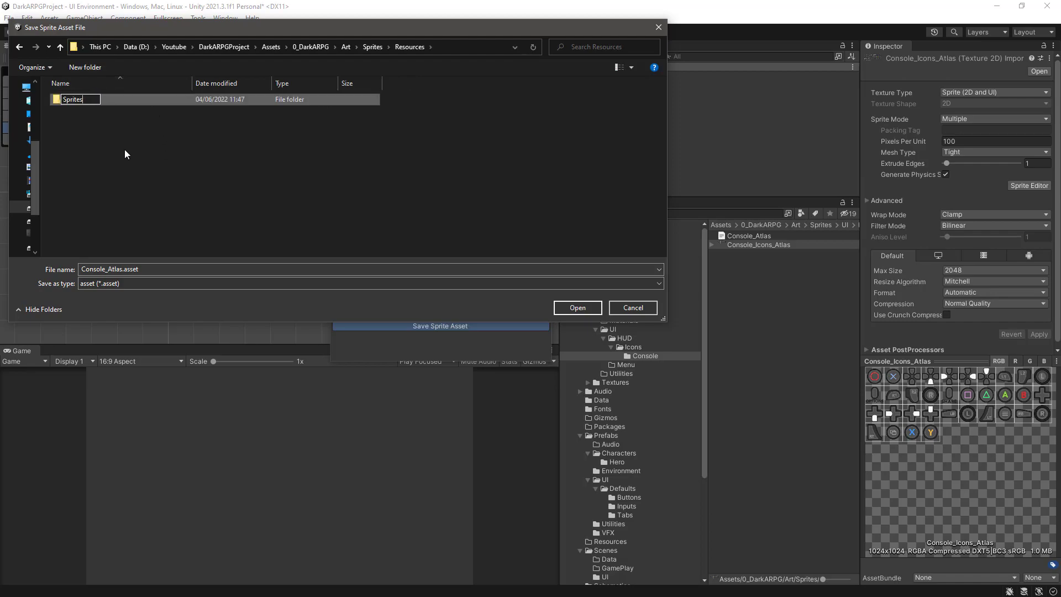
{"action": "key", "text": "BackSpace"}
{"action": "type", "text": "Assets"}
{"action": "key", "text": "Return"}
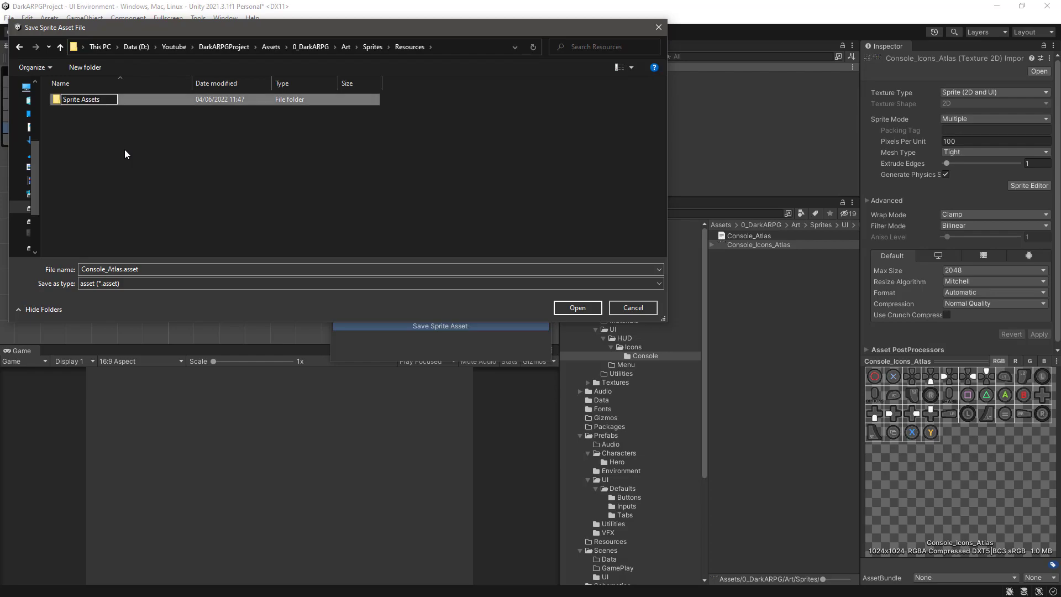
Step: Save the sprite asset as Console_Atlas.asset in the Sprite Assets folder and close the Sprite Importer
{"action": "double_click", "coordinate": [81, 100]}
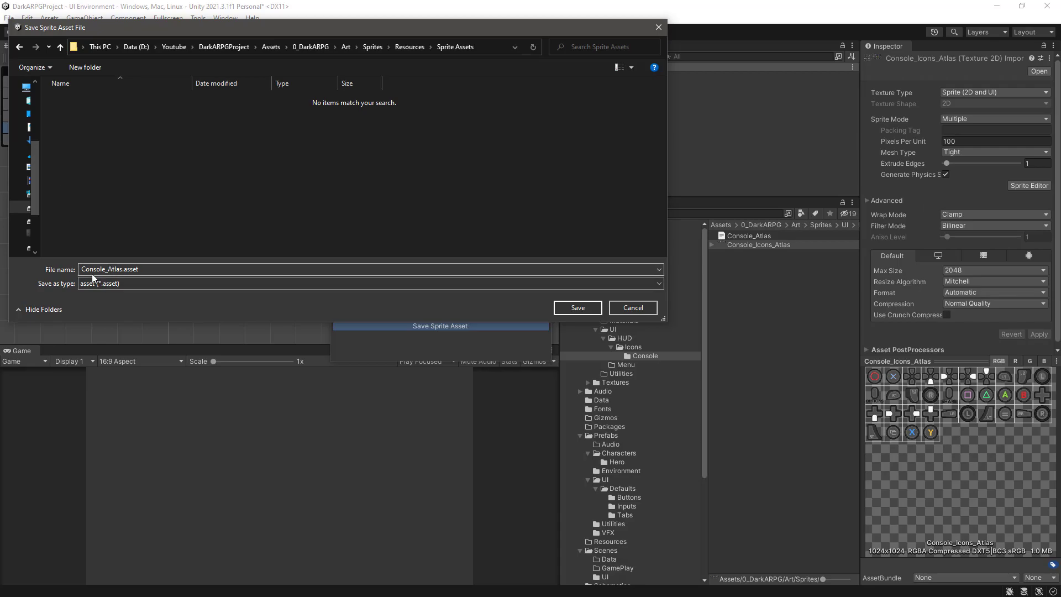
{"action": "left_click", "coordinate": [576, 307]}
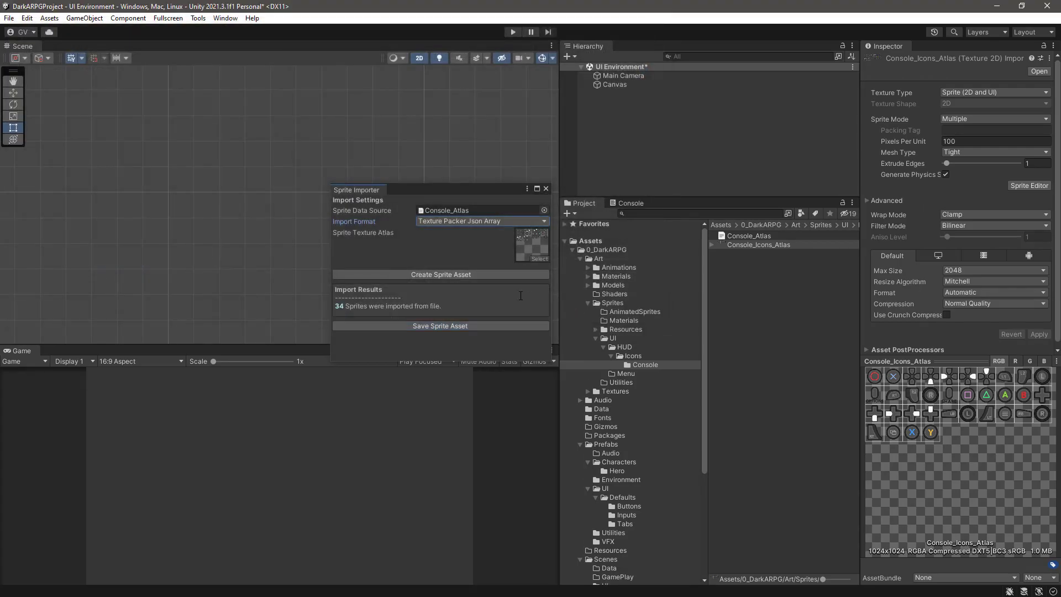
{"action": "left_click", "coordinate": [545, 188]}
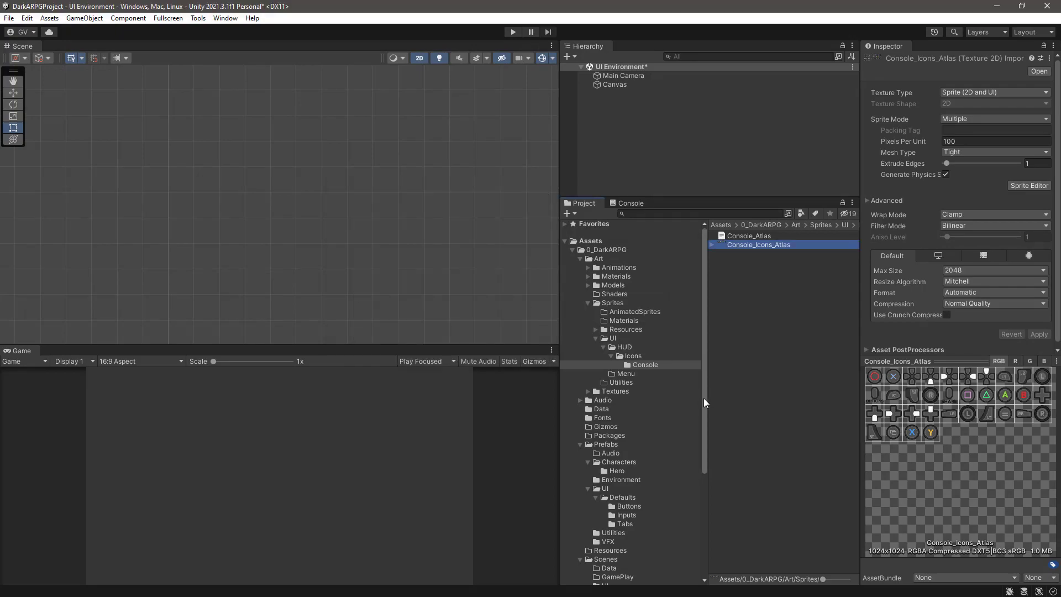
Step: Set the Default Sprite Asset in TextMesh Pro's TMP Settings to Console_Atlas from the Art/Sprites/Resources/Sprite Assets folder
{"action": "scroll", "coordinate": [704, 414], "scroll_direction": "down", "scroll_amount": 5}
{"action": "left_click", "coordinate": [608, 568]}
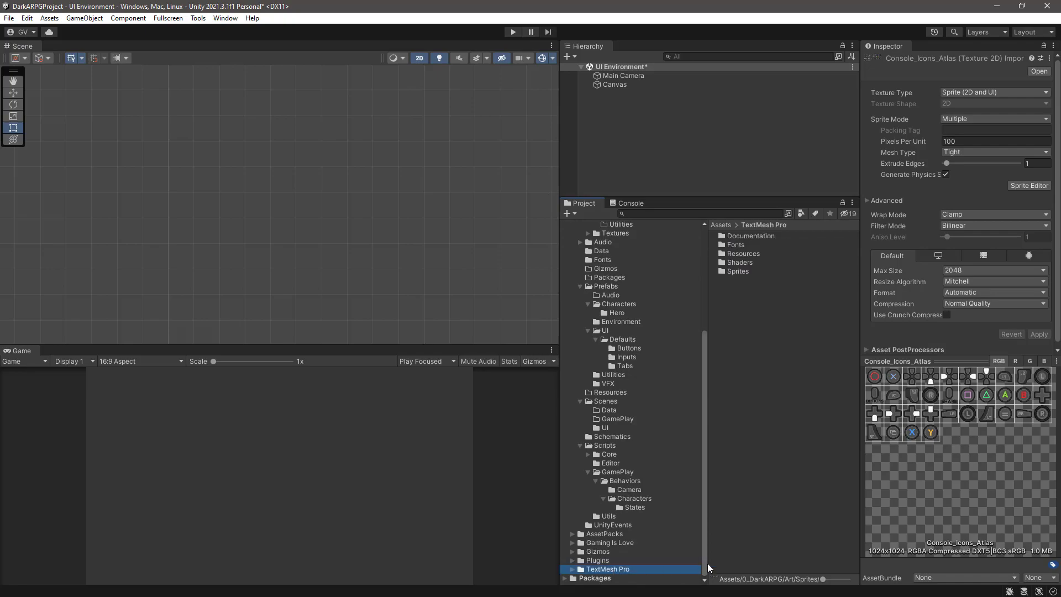
{"action": "double_click", "coordinate": [747, 253]}
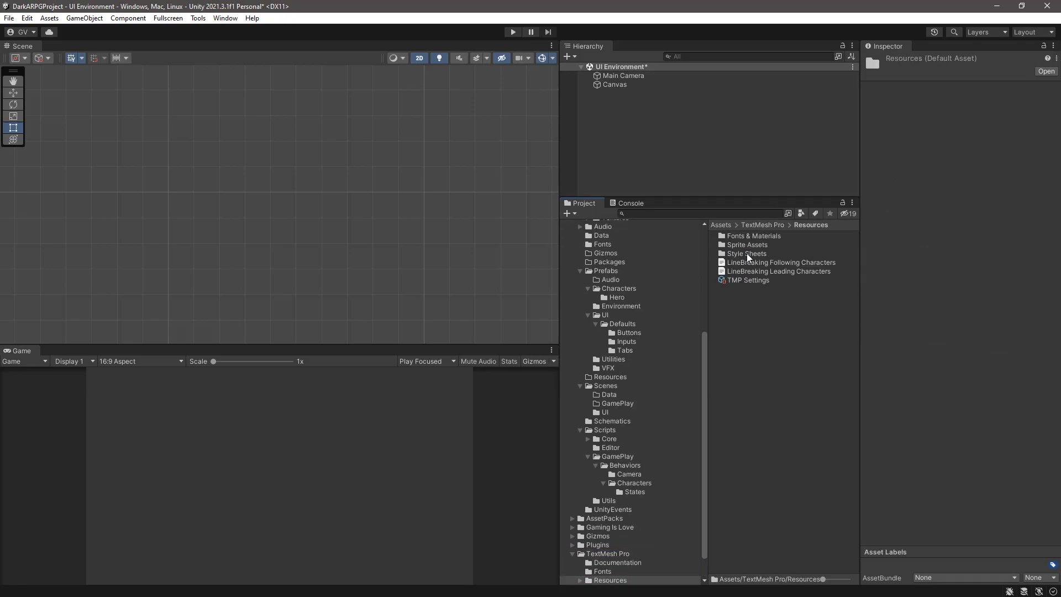
{"action": "left_click", "coordinate": [737, 282]}
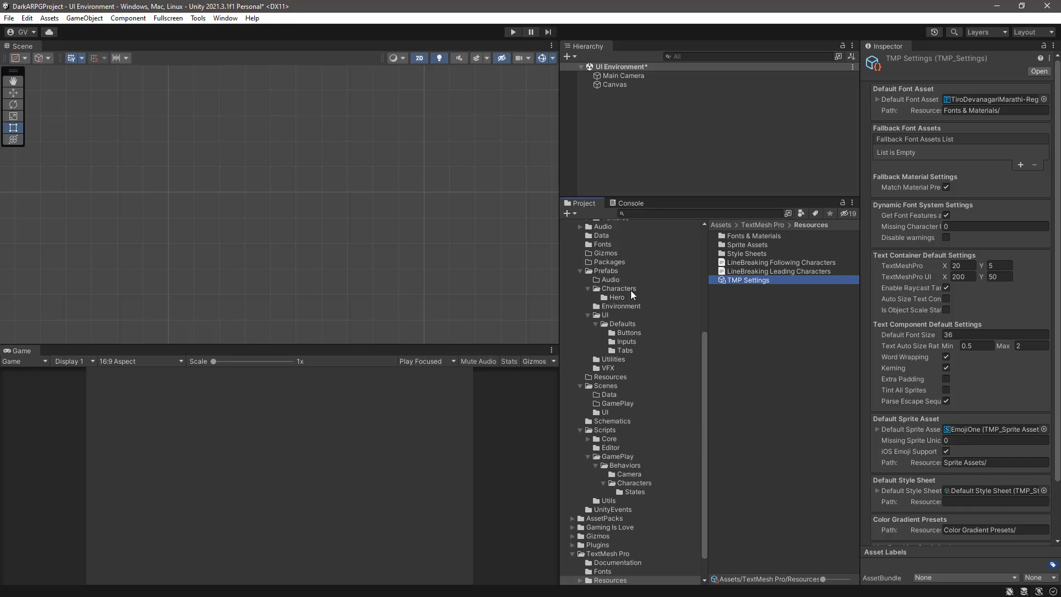
{"action": "scroll", "coordinate": [631, 284], "scroll_direction": "up", "scroll_amount": 5}
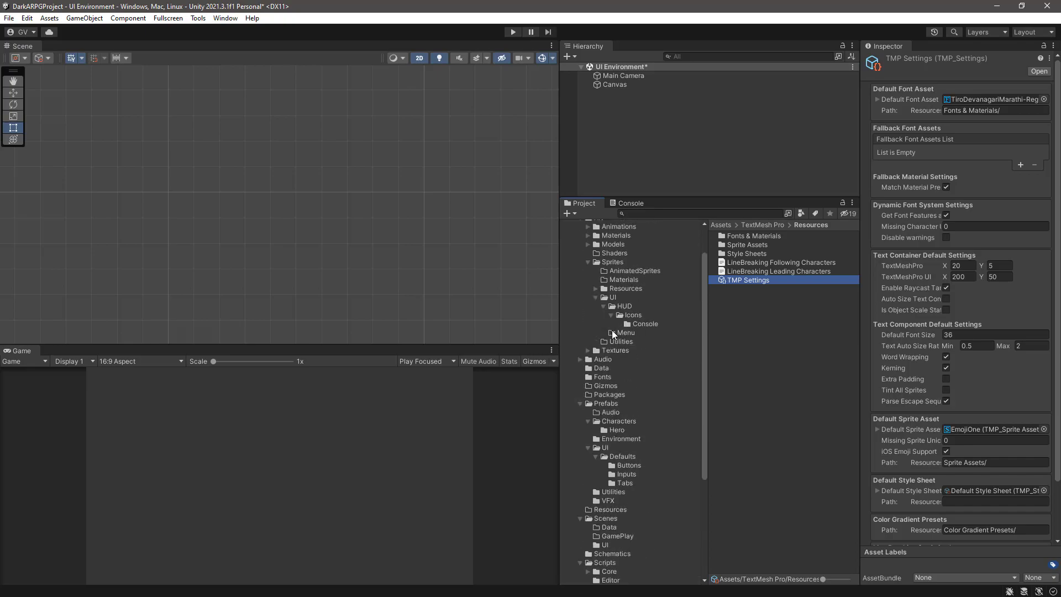
{"action": "left_click", "coordinate": [612, 288]}
{"action": "left_click", "coordinate": [596, 289]}
{"action": "left_click", "coordinate": [616, 297]}
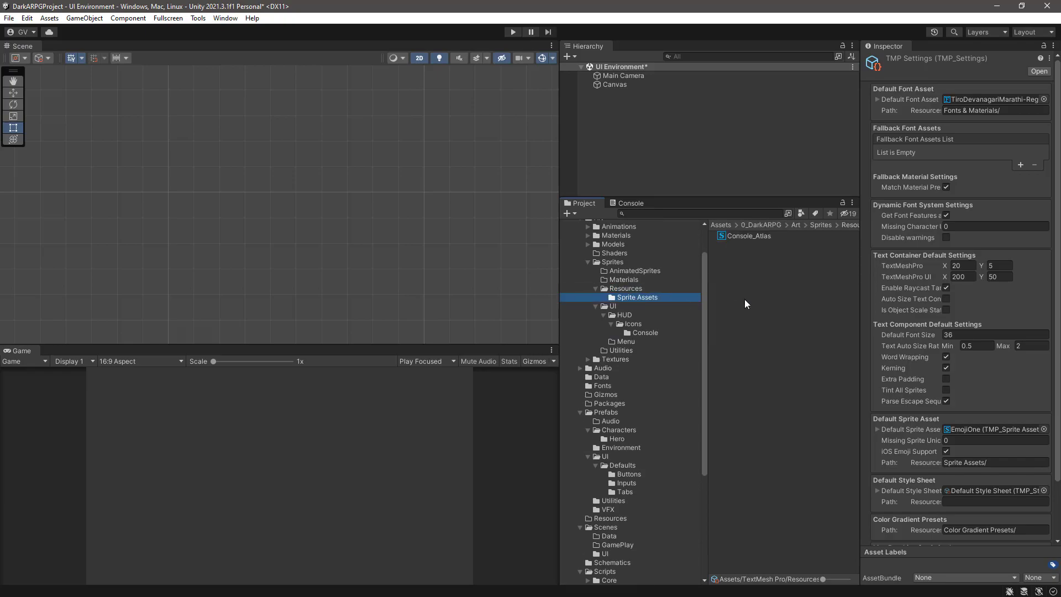
{"action": "left_click_drag", "start_coordinate": [743, 237], "coordinate": [966, 430]}
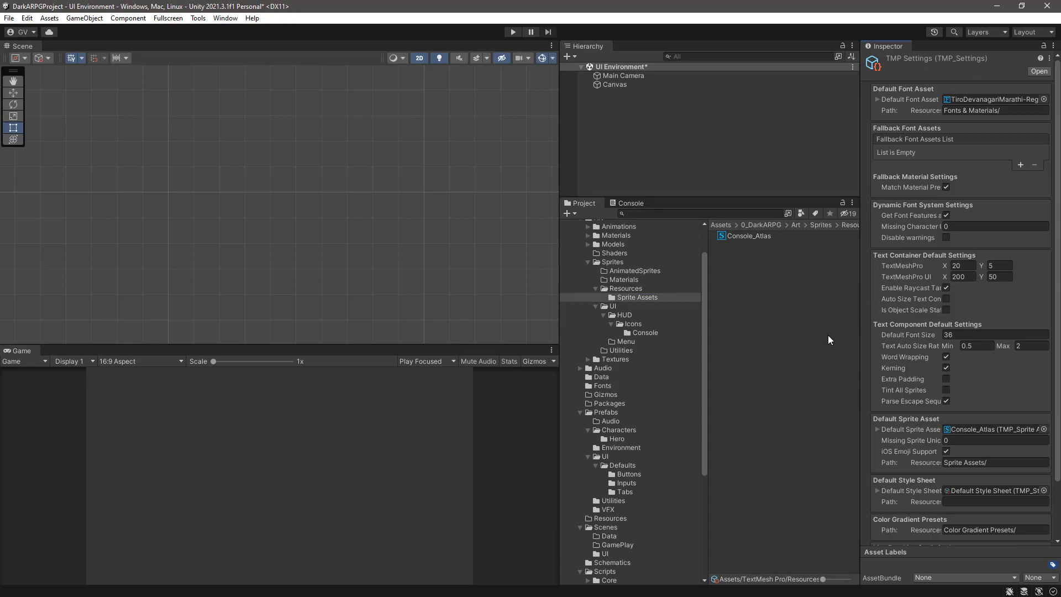
{"action": "left_click", "coordinate": [764, 300]}
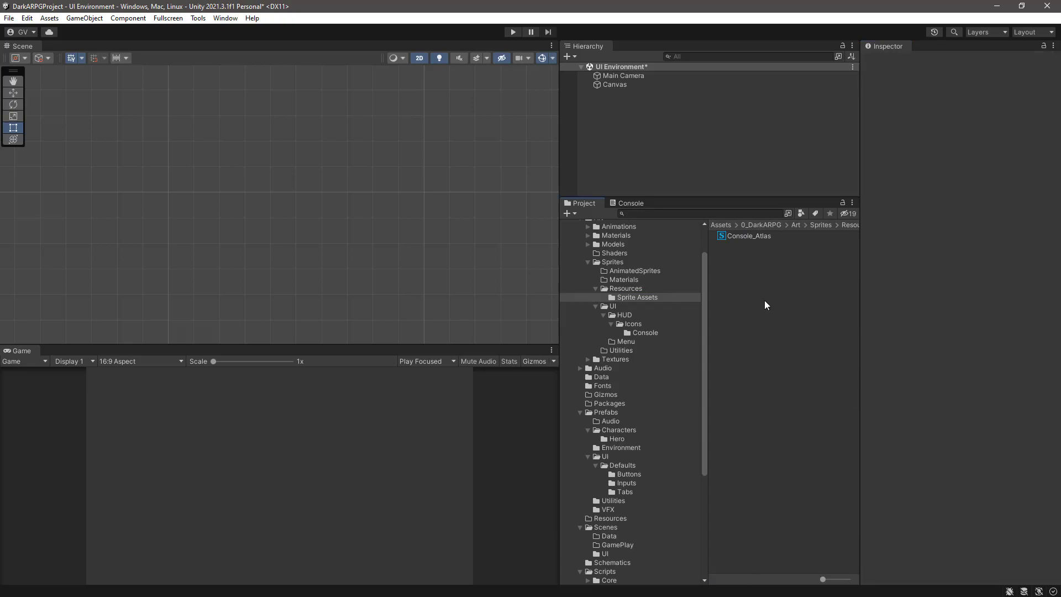
Step: Examine the console button icons listed in the Sprite Glyph Table of the Console_Atlas sprite asset
{"action": "left_click", "coordinate": [740, 236]}
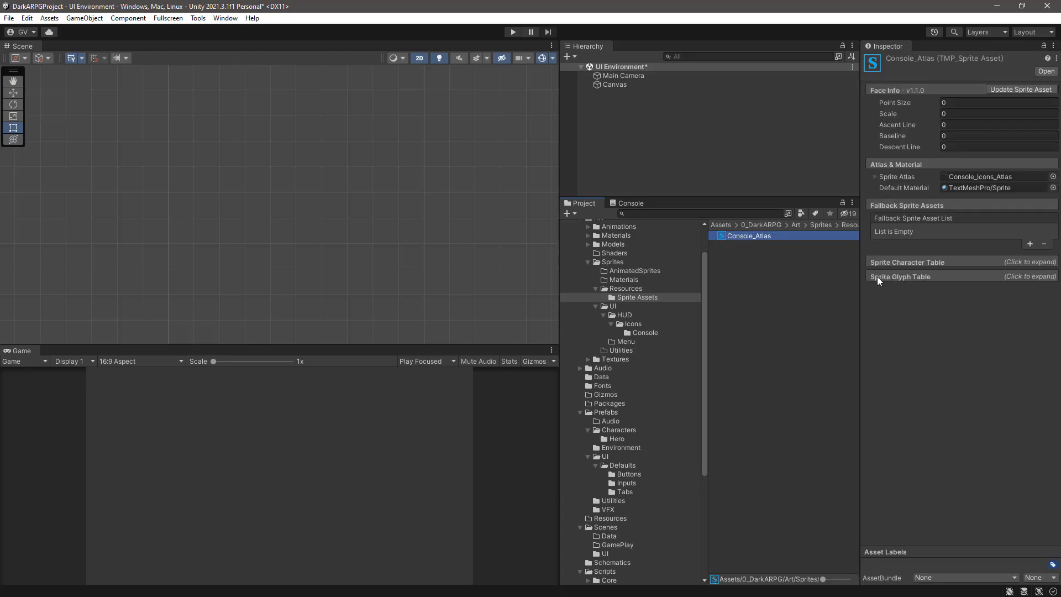
{"action": "left_click", "coordinate": [890, 277]}
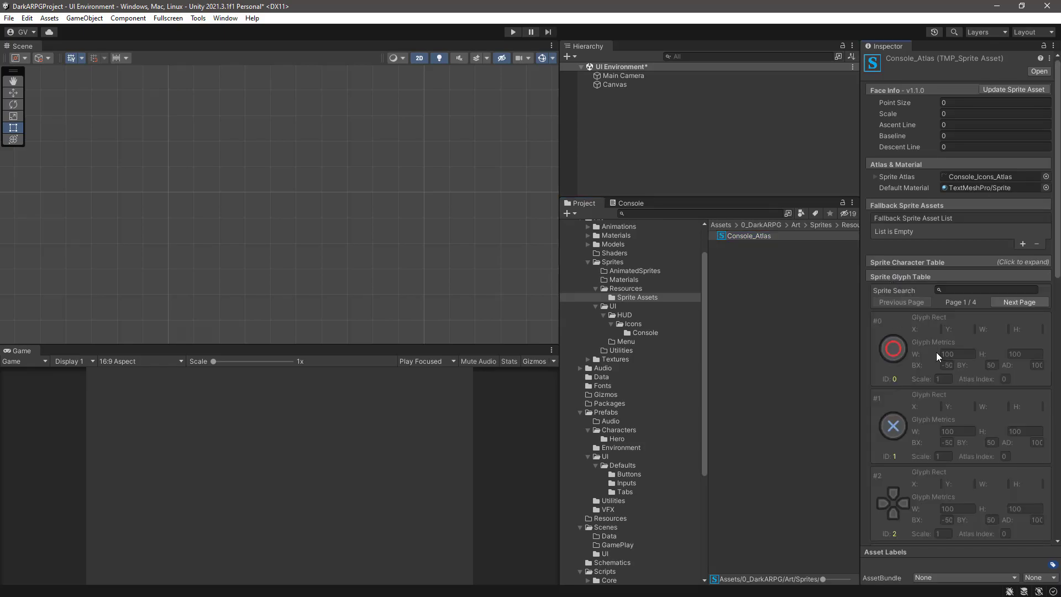
{"action": "scroll", "coordinate": [937, 352], "scroll_direction": "down", "scroll_amount": 2}
{"action": "scroll", "coordinate": [936, 352], "scroll_direction": "down", "scroll_amount": 17}
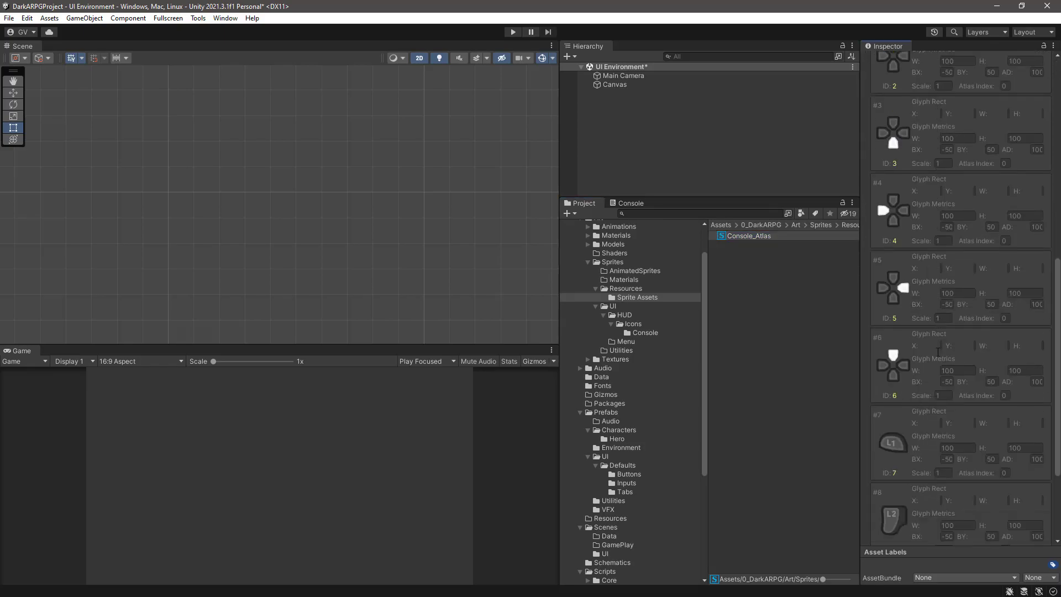
{"action": "scroll", "coordinate": [938, 352], "scroll_direction": "up", "scroll_amount": 20}
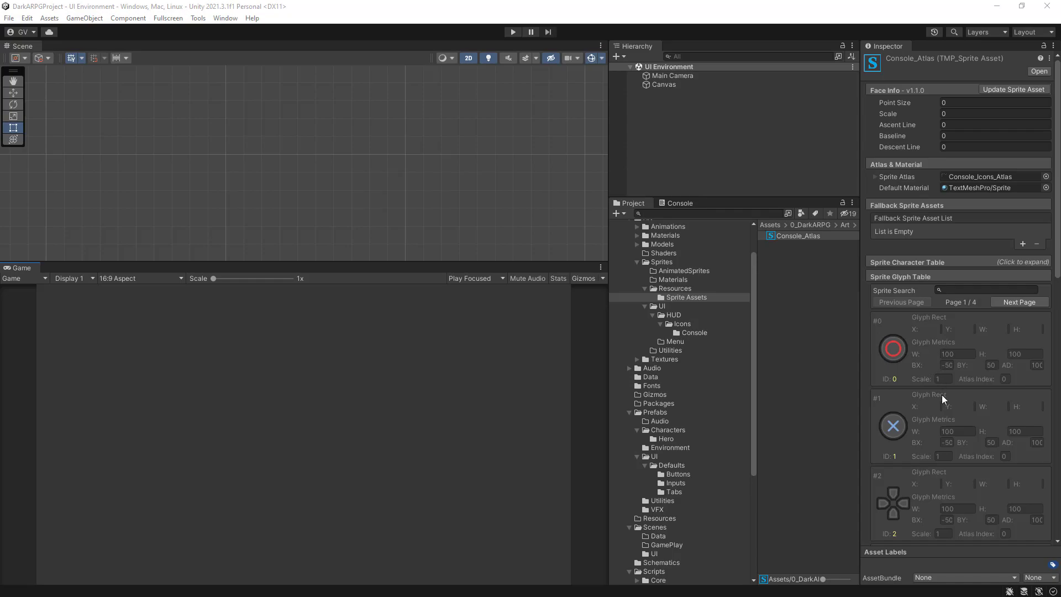
{"action": "scroll", "coordinate": [941, 394], "scroll_direction": "down", "scroll_amount": 6}
{"action": "scroll", "coordinate": [942, 395], "scroll_direction": "down", "scroll_amount": 7}
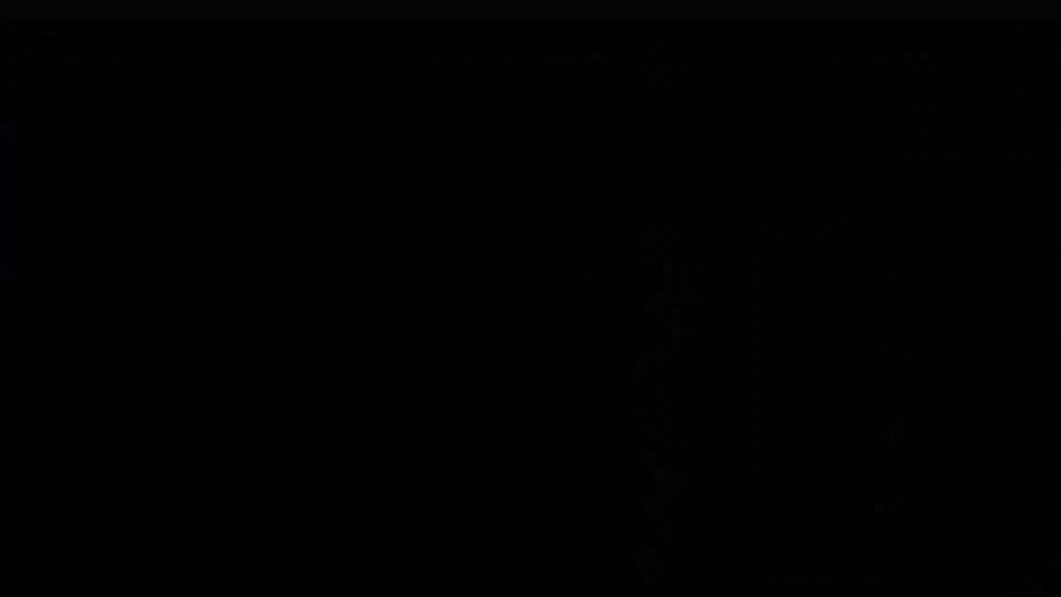